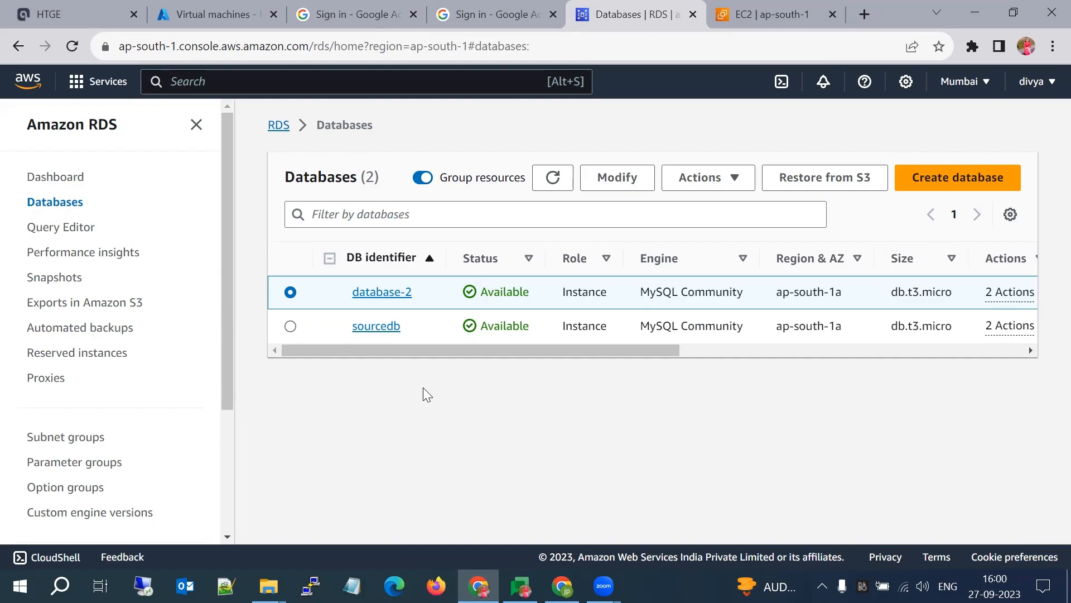
Modify the database-2 RDS instance by setting its DB instance identifier to targetdb, and submit the modification.
click(382, 292)
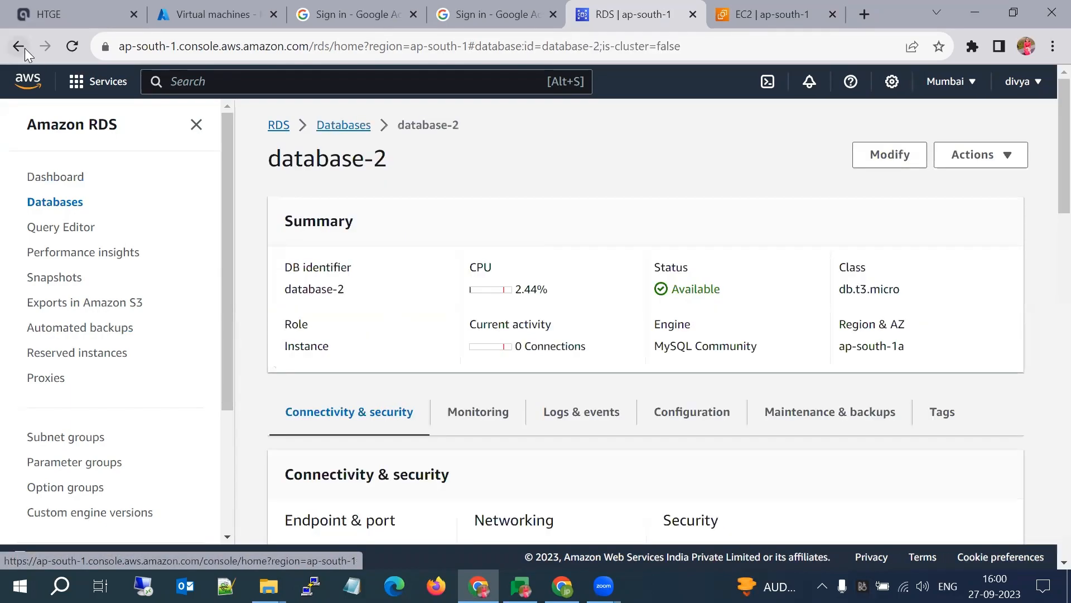
click(24, 49)
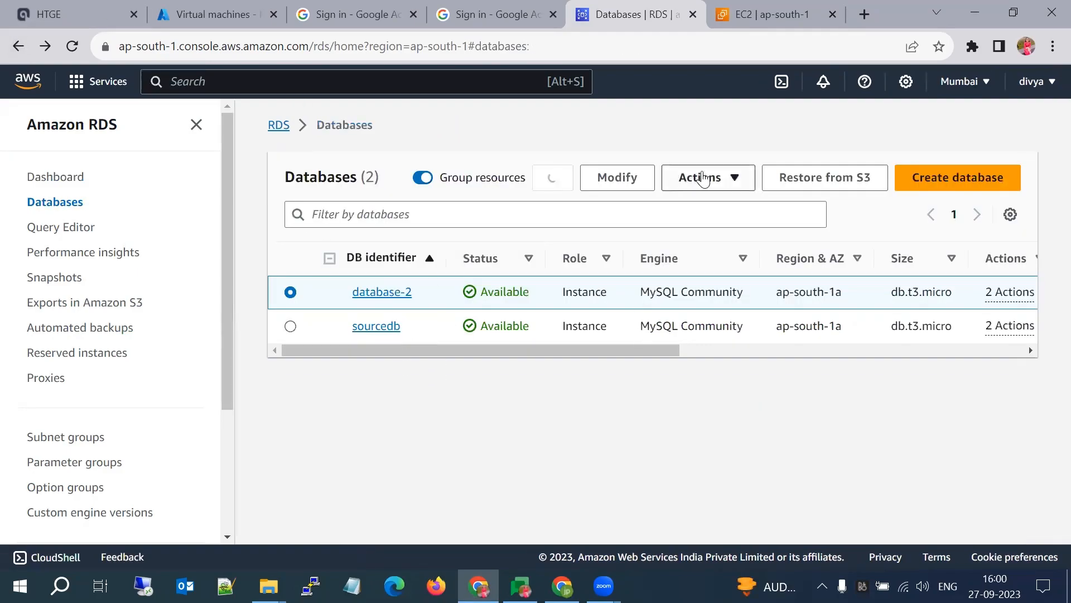
click(641, 177)
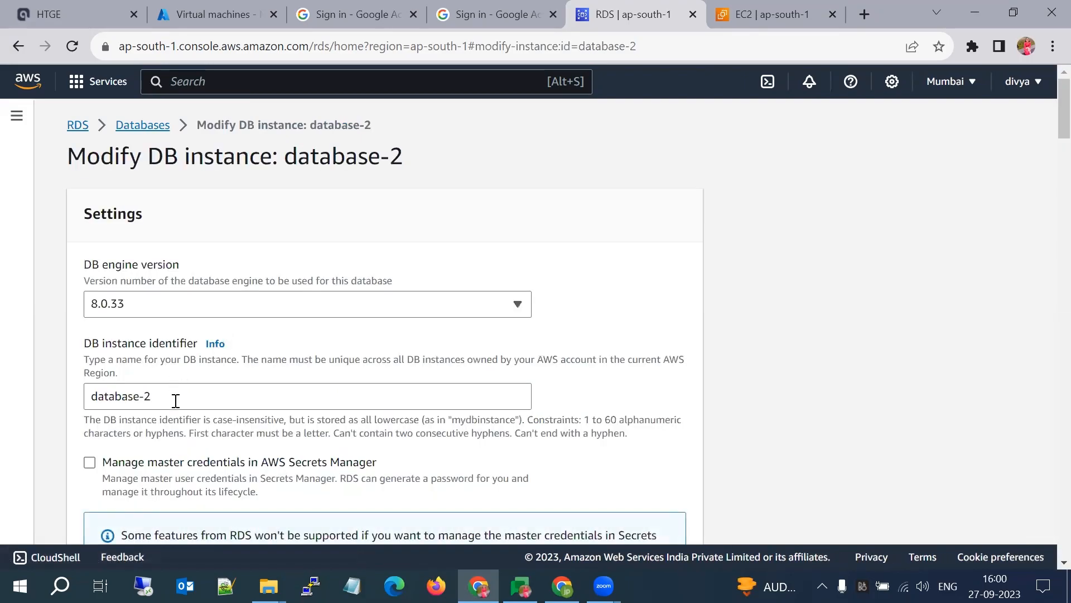
click(175, 398)
key(ctrl+a)
text(t)
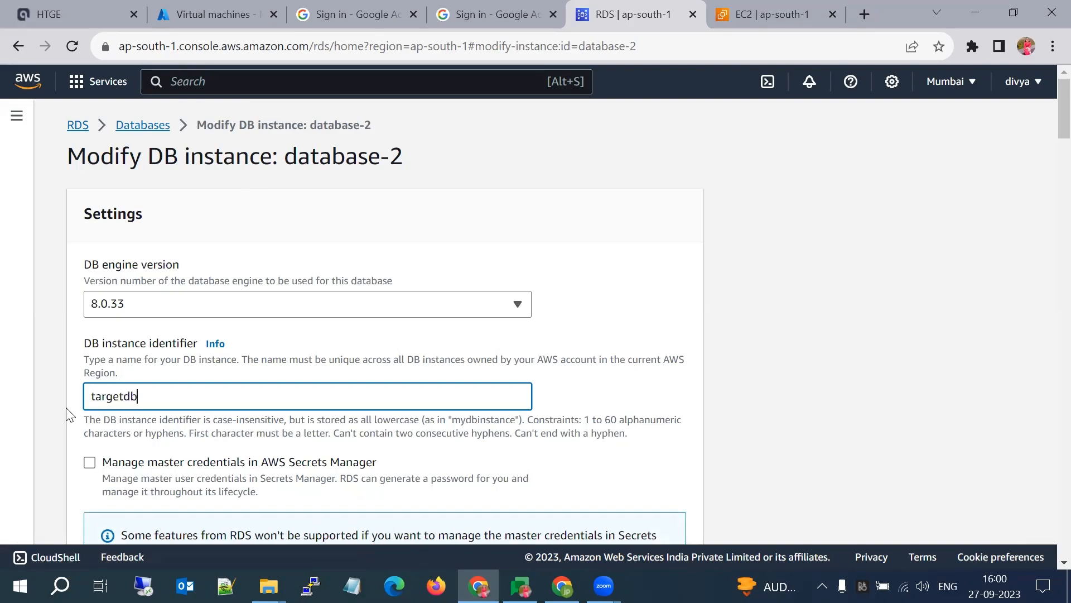
scroll(575, 408, down, 10)
scroll(574, 408, down, 15)
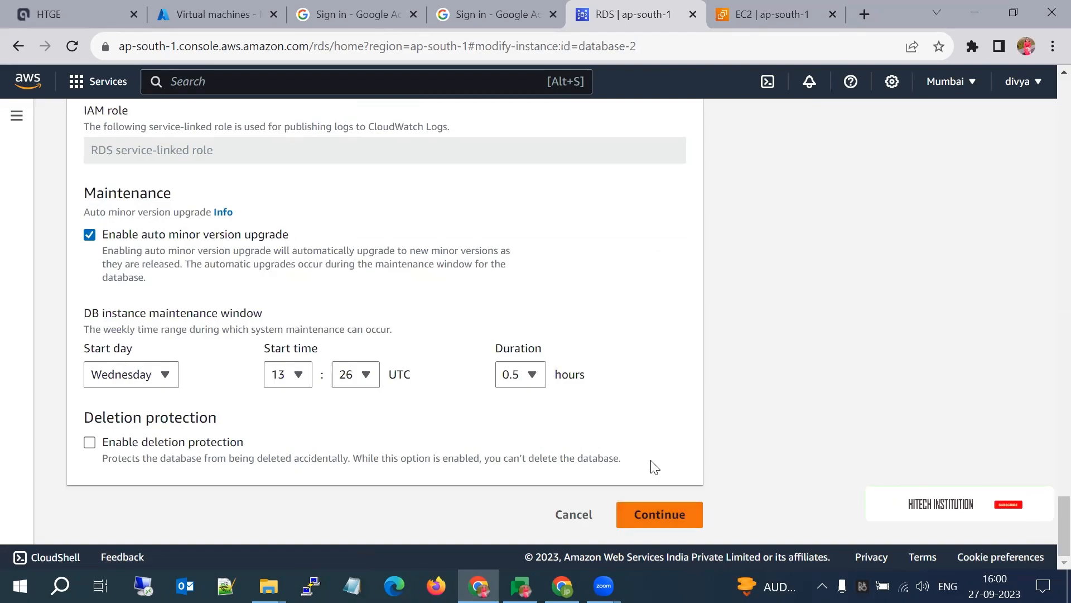
click(660, 513)
scroll(660, 511, down, 3)
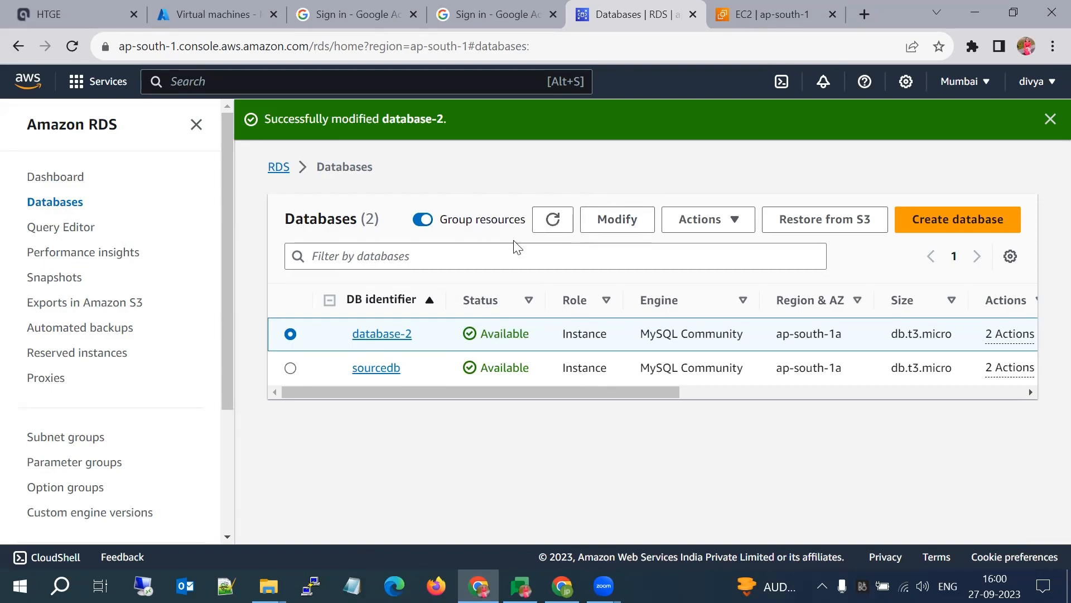
Refresh the RDS databases list, dismiss the notification banner, and reload the page to check the renamed instance.
click(552, 220)
click(1050, 119)
click(626, 38)
key(Return)
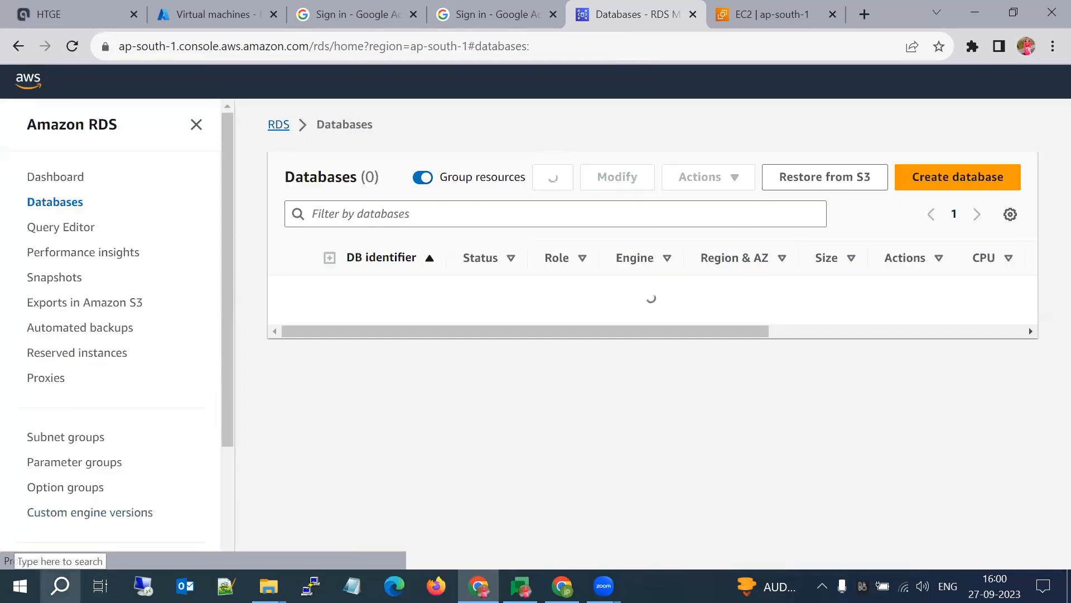
Find and launch MySQL Workbench 8.0 CE from Windows.
click(60, 585)
text(my)
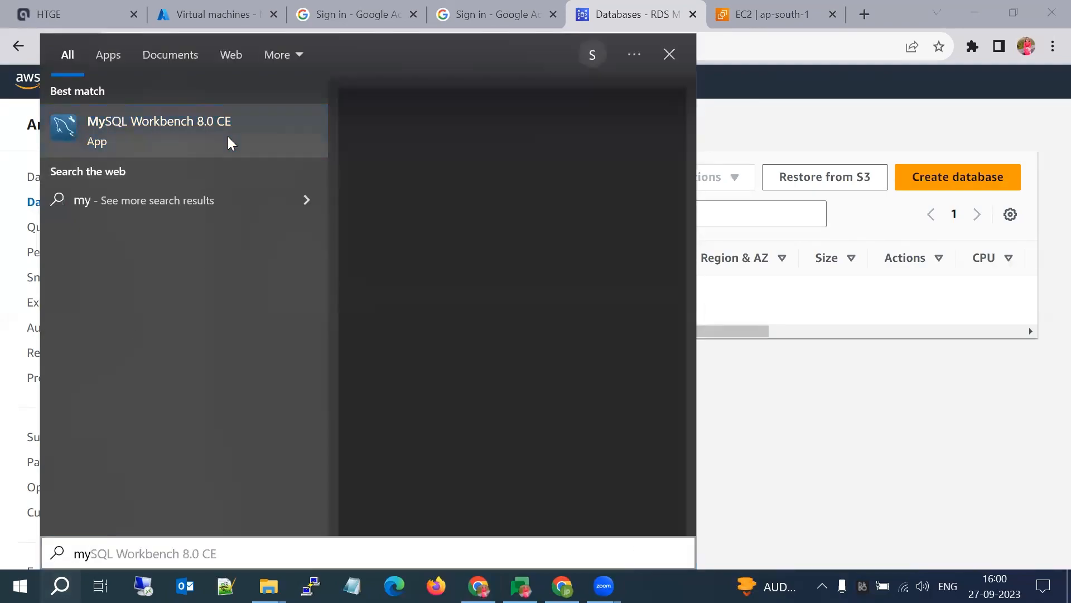
click(227, 136)
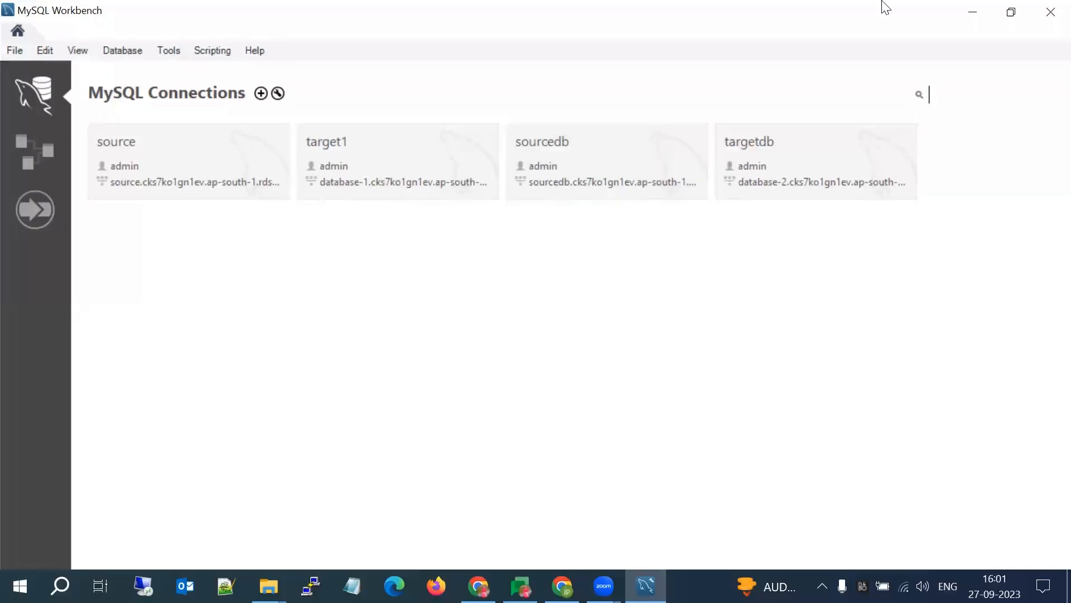
Return to Chrome and check the status of the two RDS databases in the list.
click(971, 10)
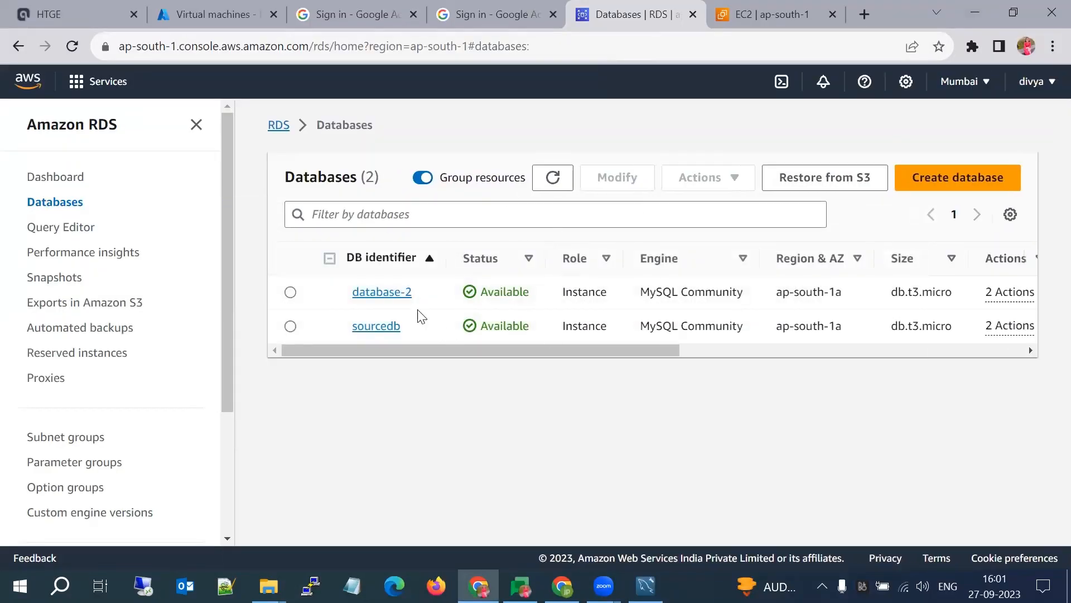
click(699, 349)
drag(700, 349, 214, 347)
Switch to MySQL Workbench, open the sourcedb connection, and expand the mydatabase schema.
click(645, 586)
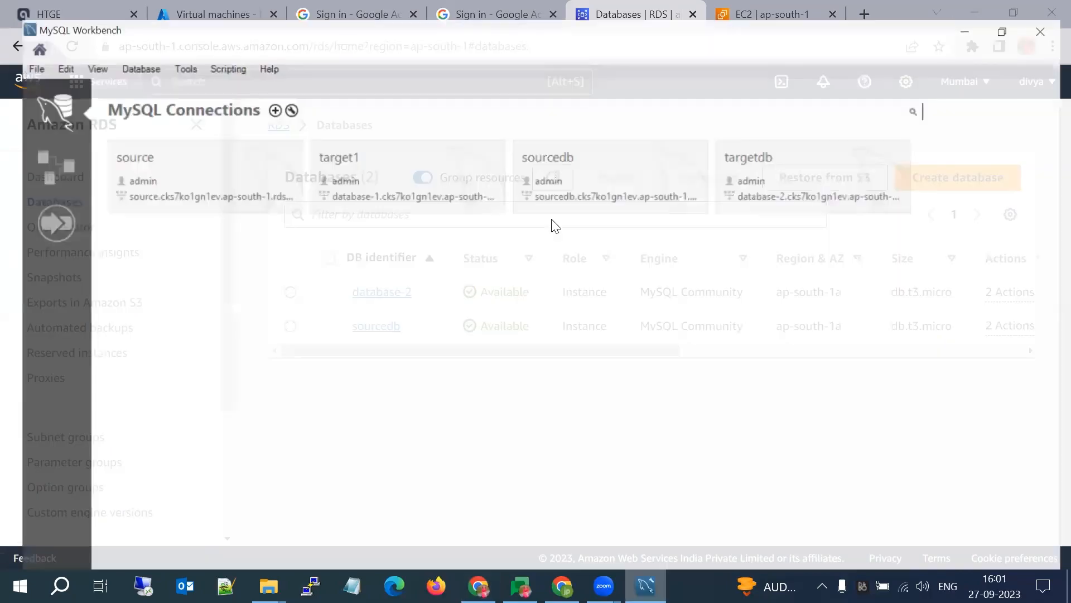
click(571, 168)
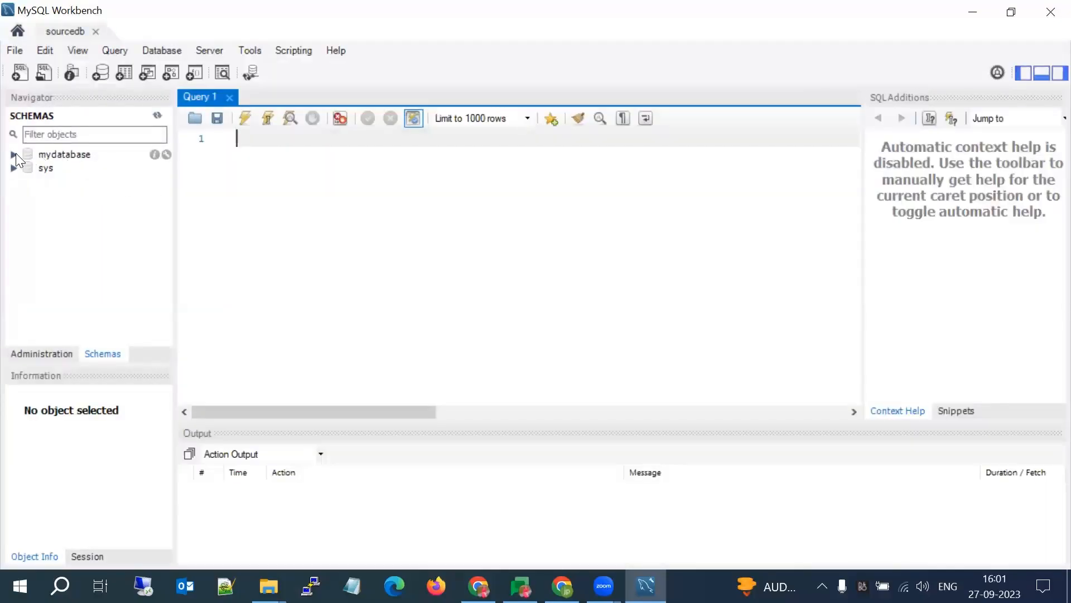
click(15, 154)
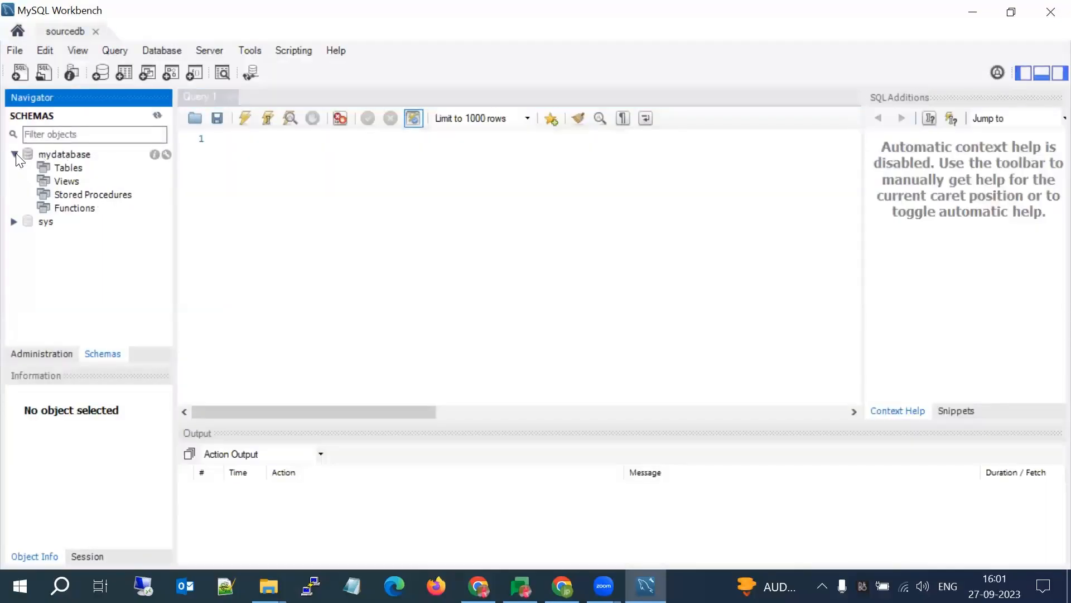
Start a new table in the mydatabase schema and name it table1.
right_click(75, 169)
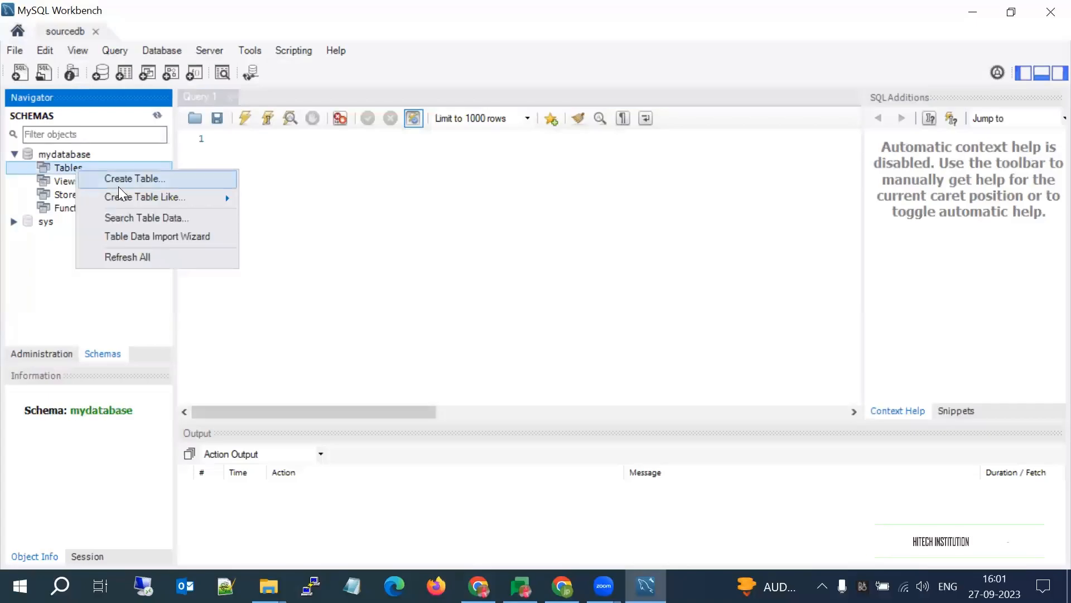
key(Escape)
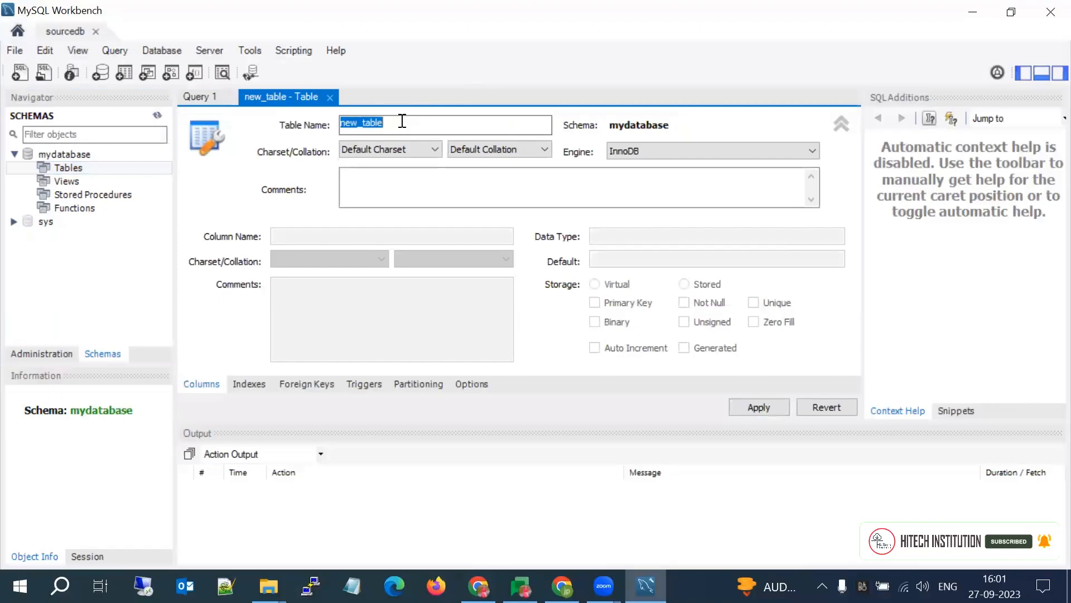
text(ta)
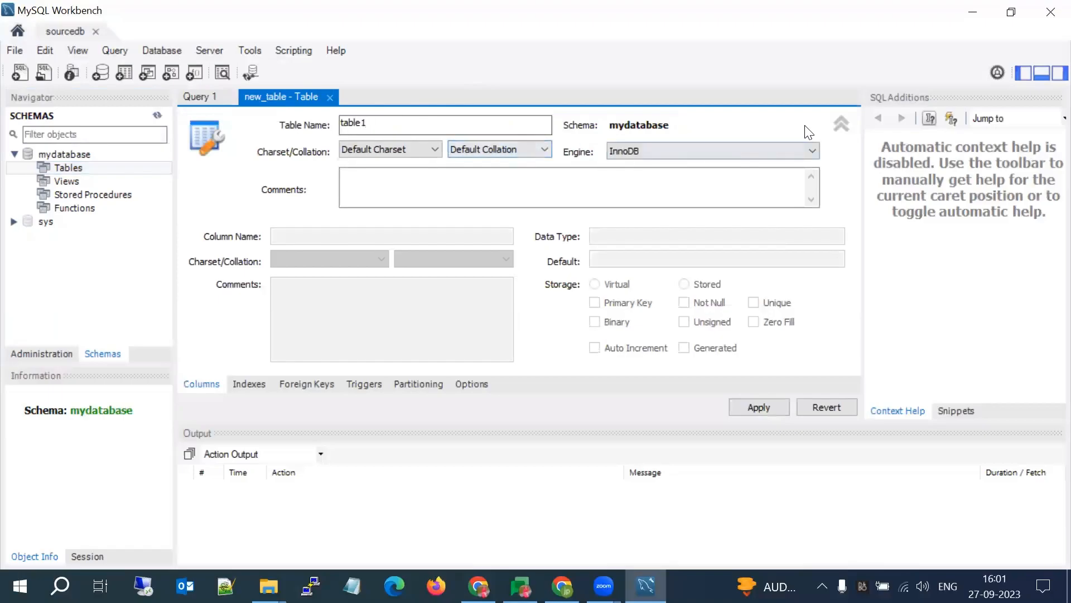
Add a column called Name with datatype VARCHAR(45) to table1, without primary key or not-null constraints.
click(838, 122)
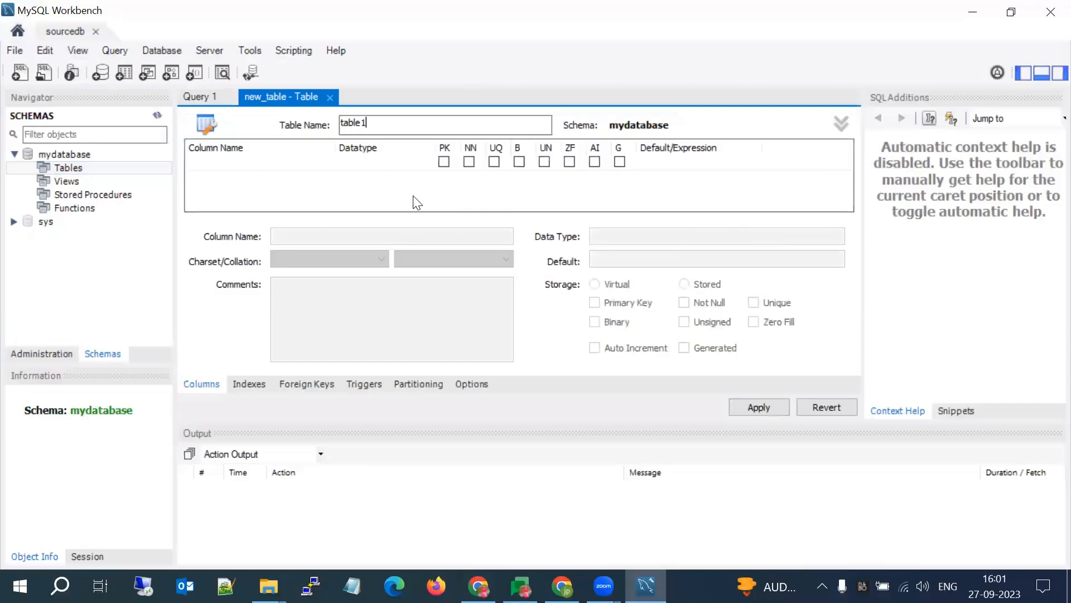
click(253, 166)
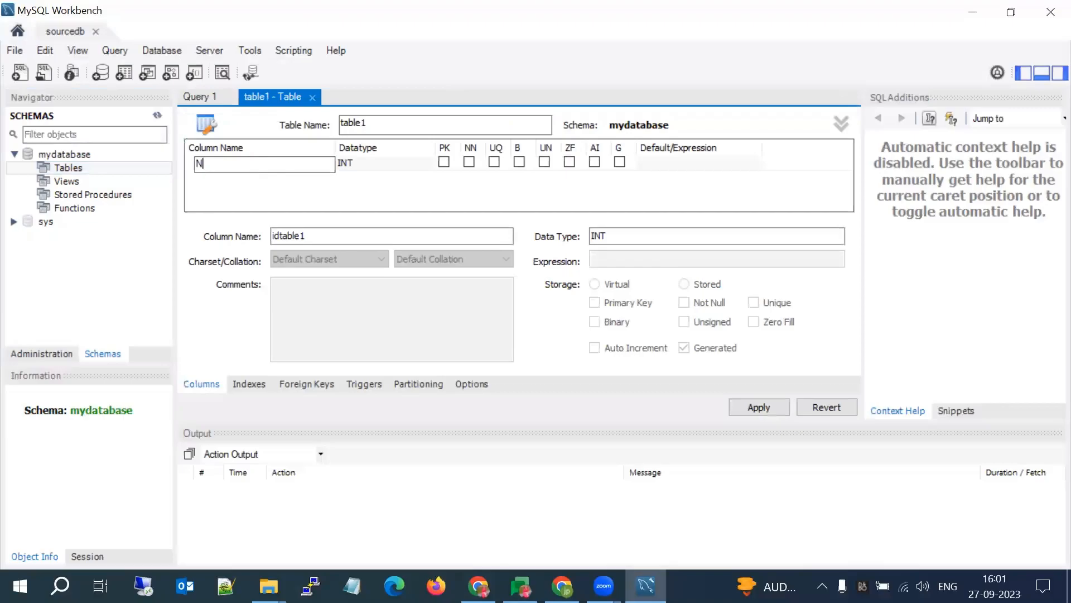
click(429, 160)
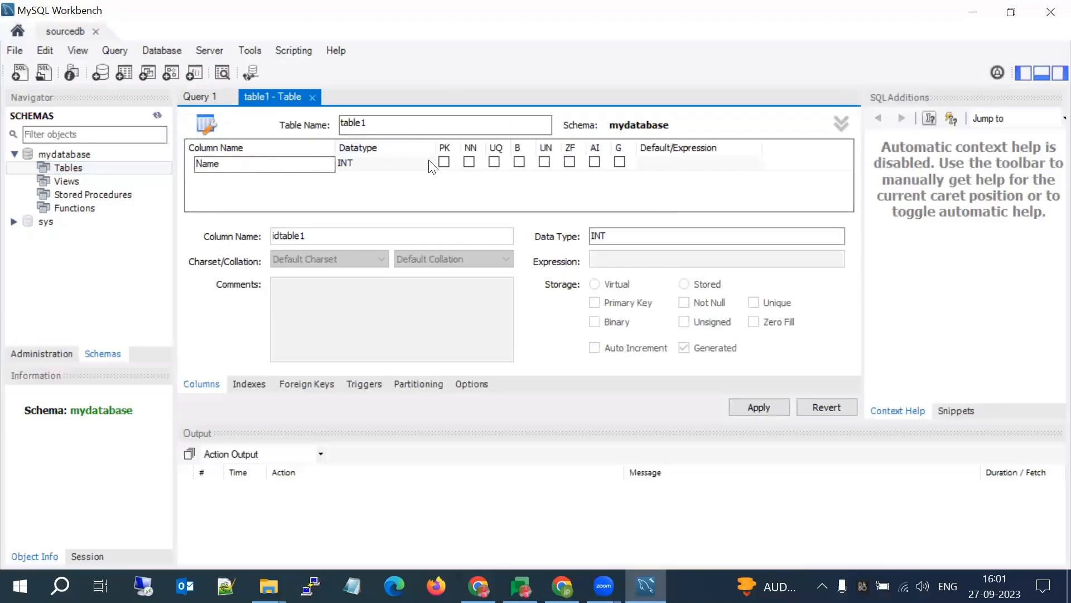
click(429, 164)
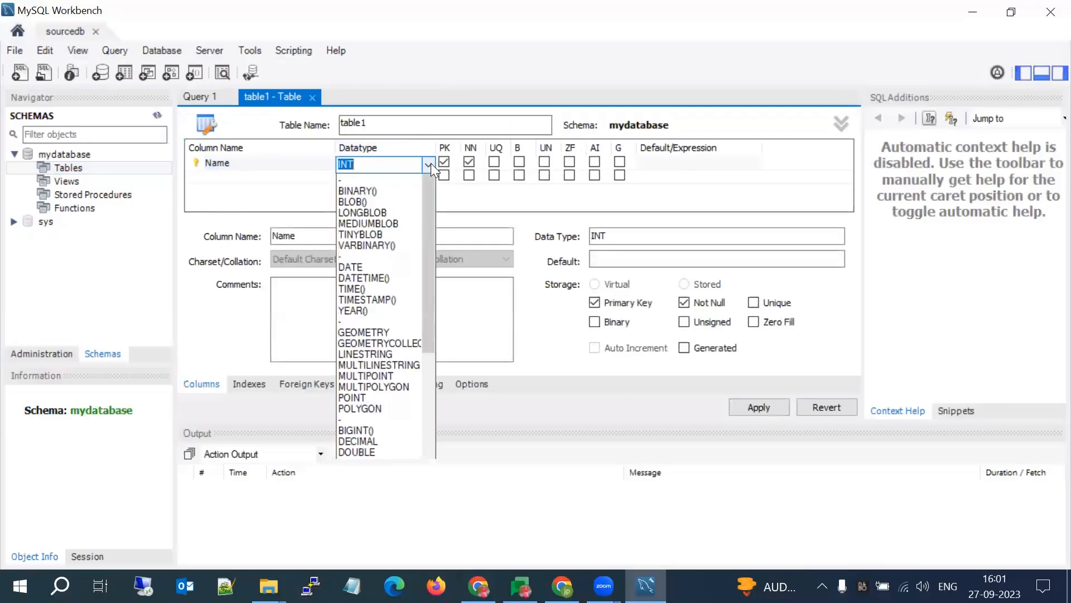
click(388, 190)
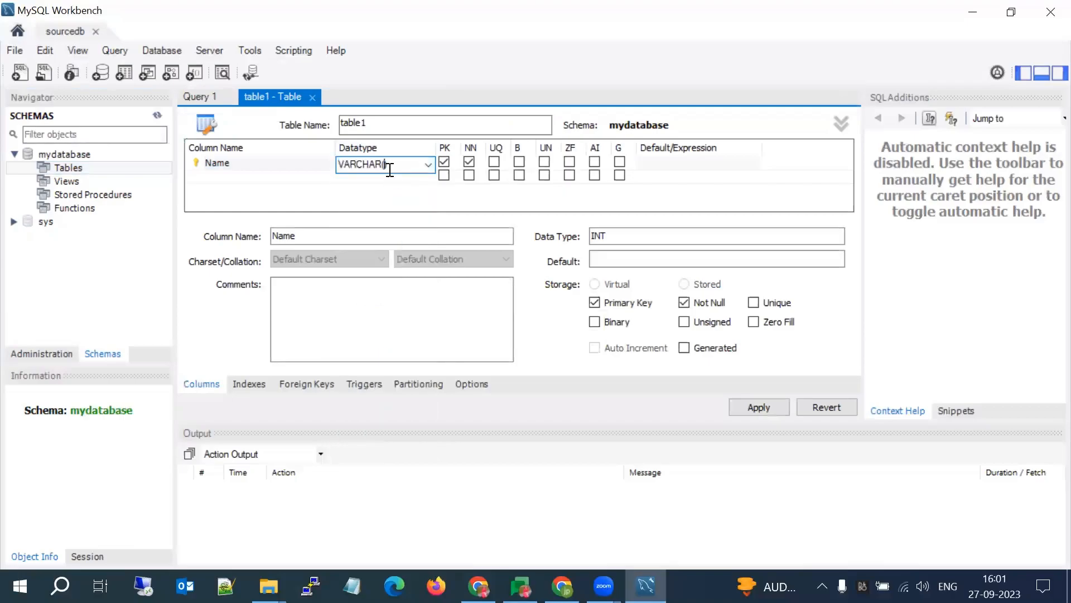
click(445, 161)
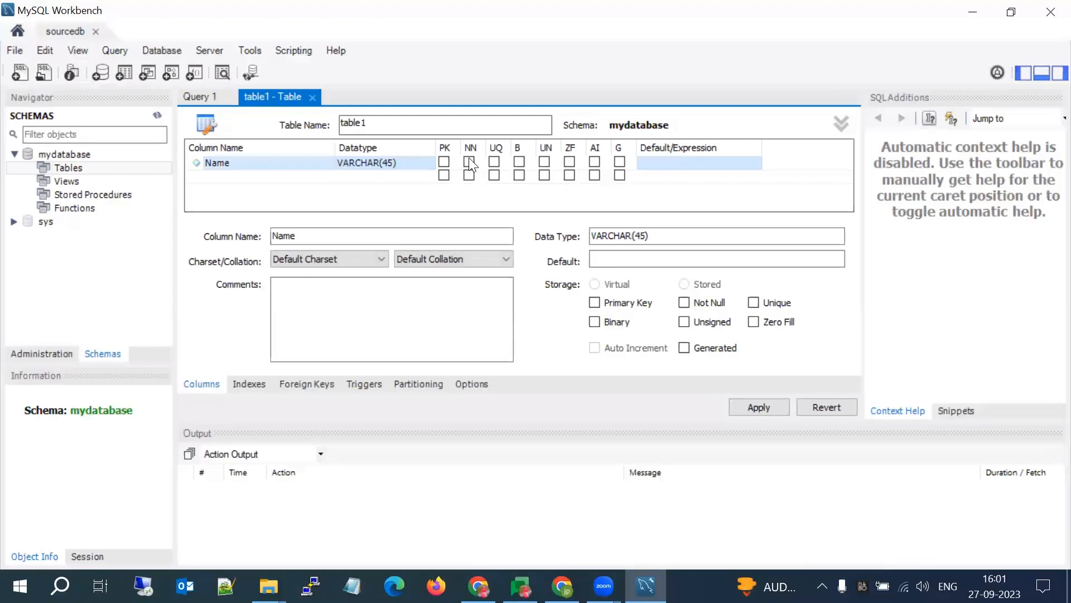
Apply the table creation script to the database and expand Tables and table1 under mydatabase in the schema tree.
click(759, 408)
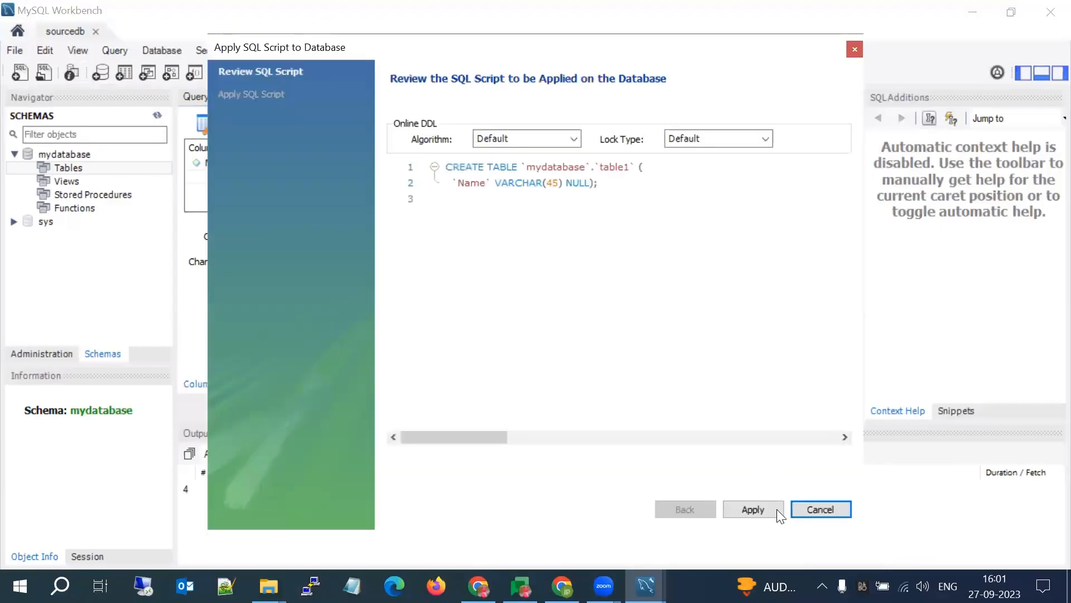
click(766, 508)
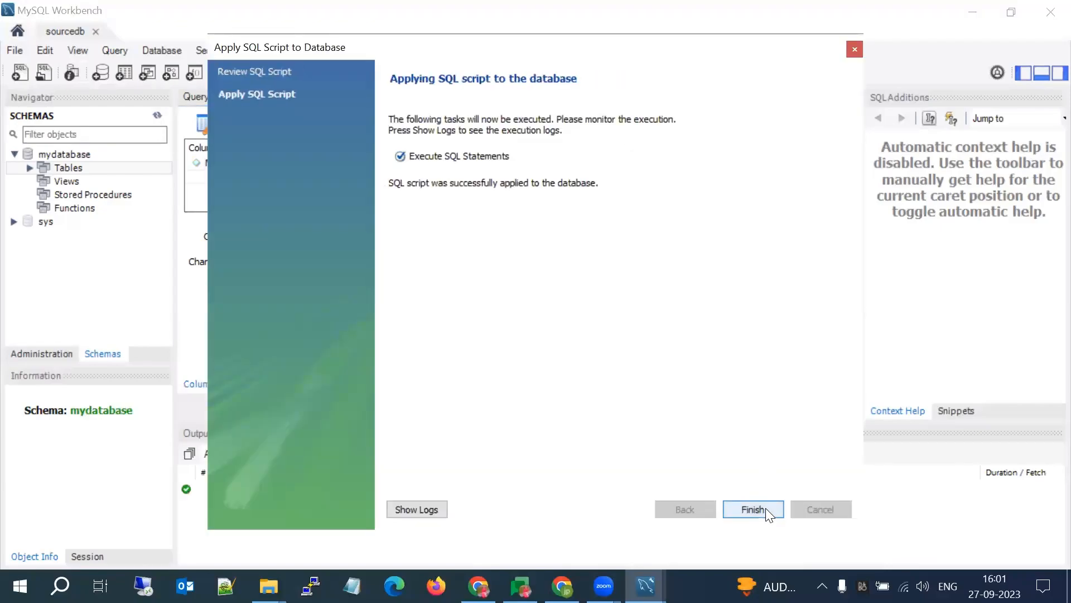
click(752, 509)
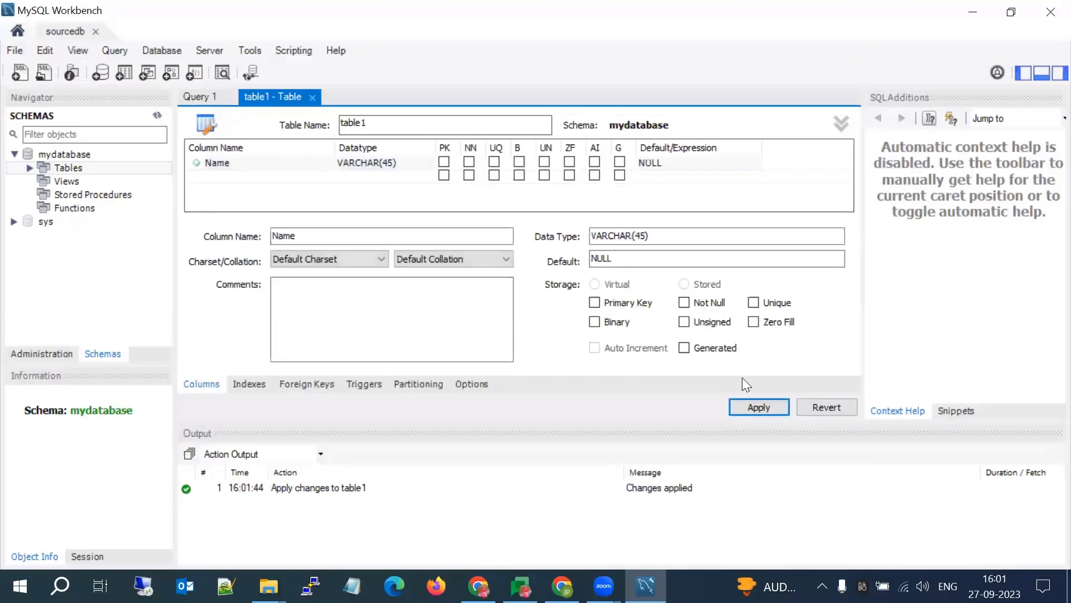
double_click(78, 168)
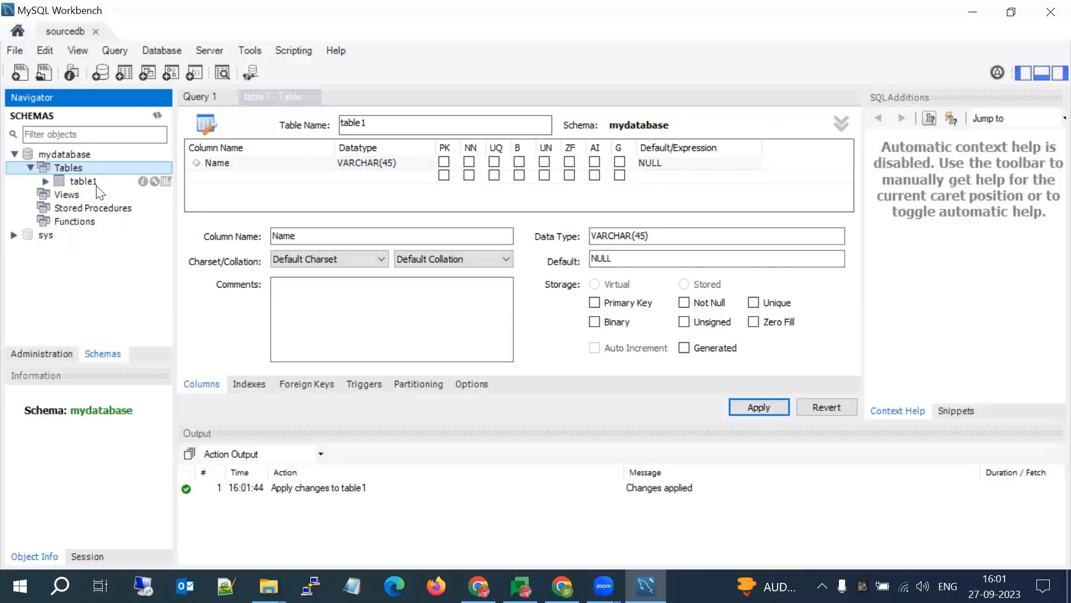
click(47, 180)
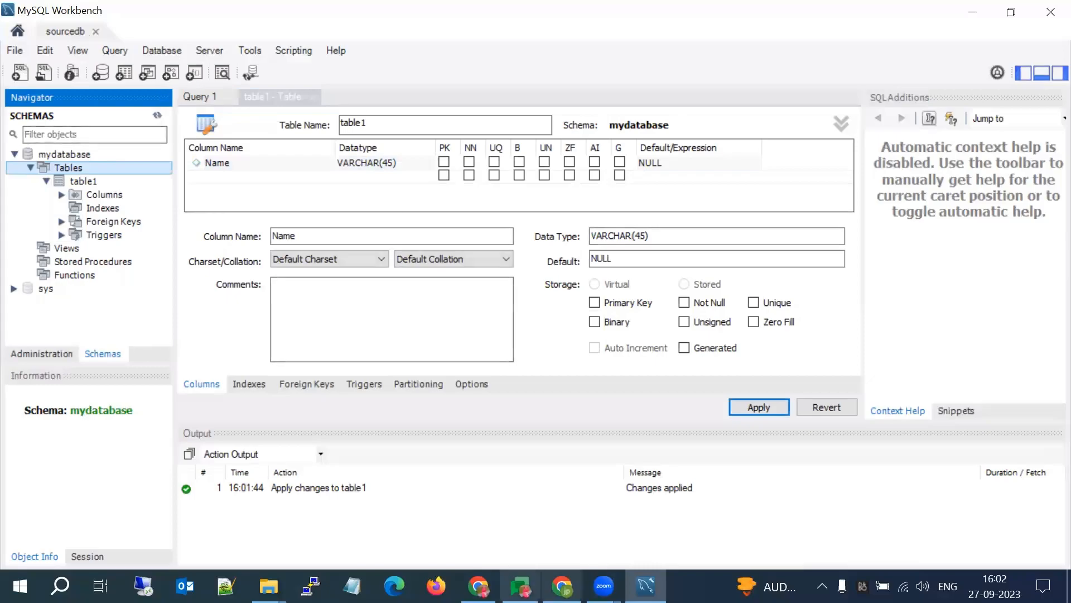
Switch to Chrome, search AWS services for dms, and open Database Migration Service in a new tab.
mouse_move(479, 586)
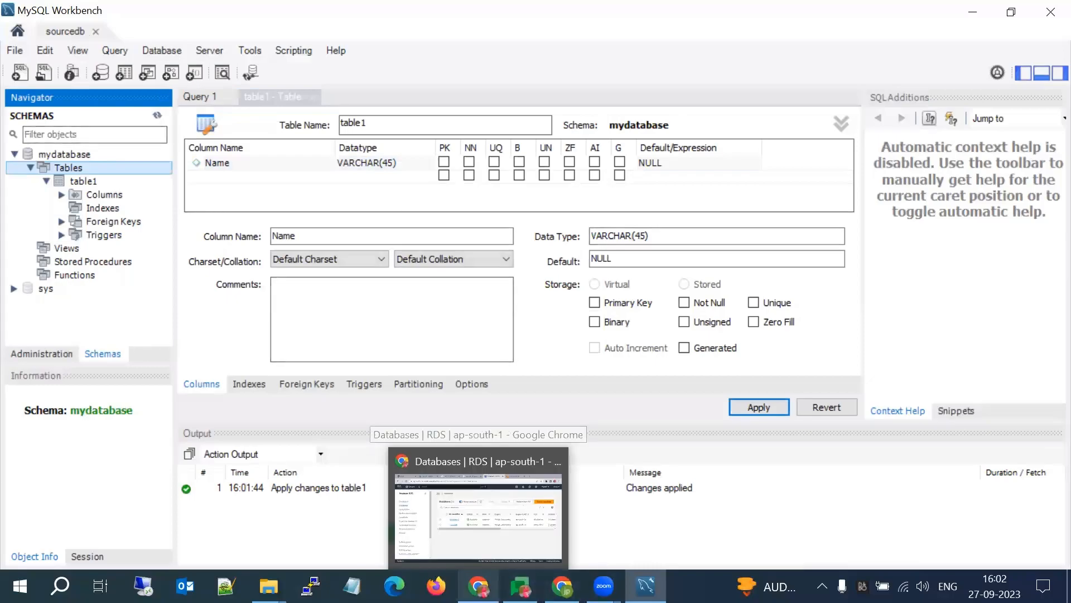
click(486, 474)
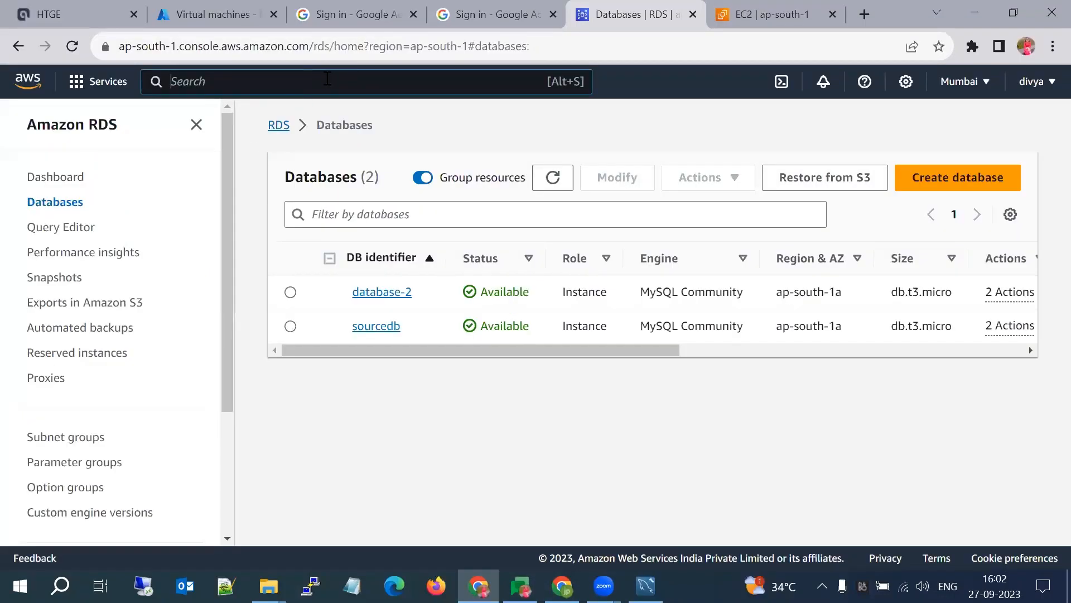
text(dms)
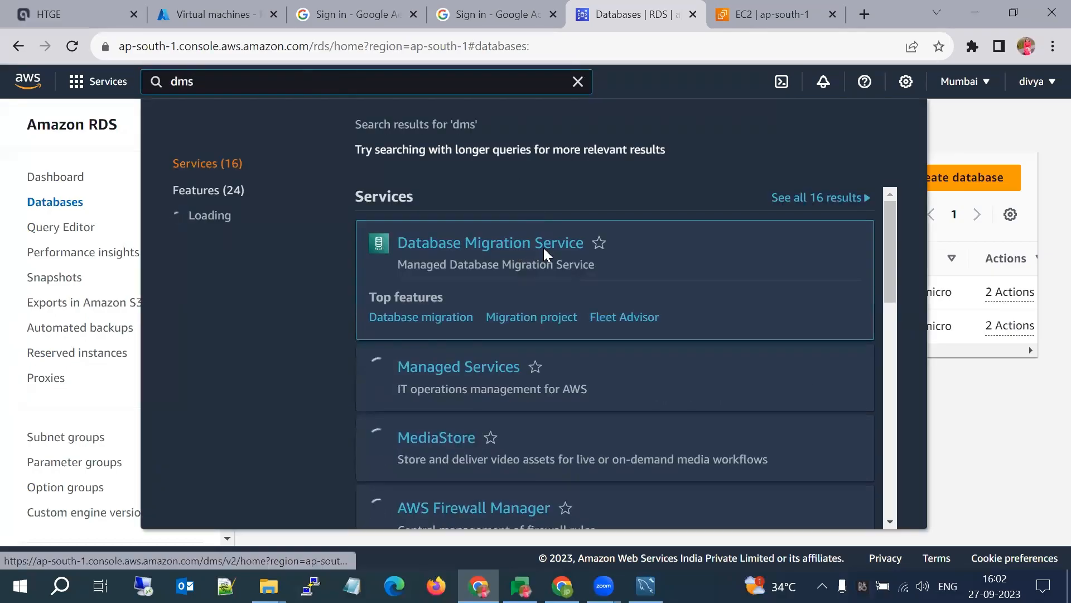
right_click(514, 243)
click(580, 255)
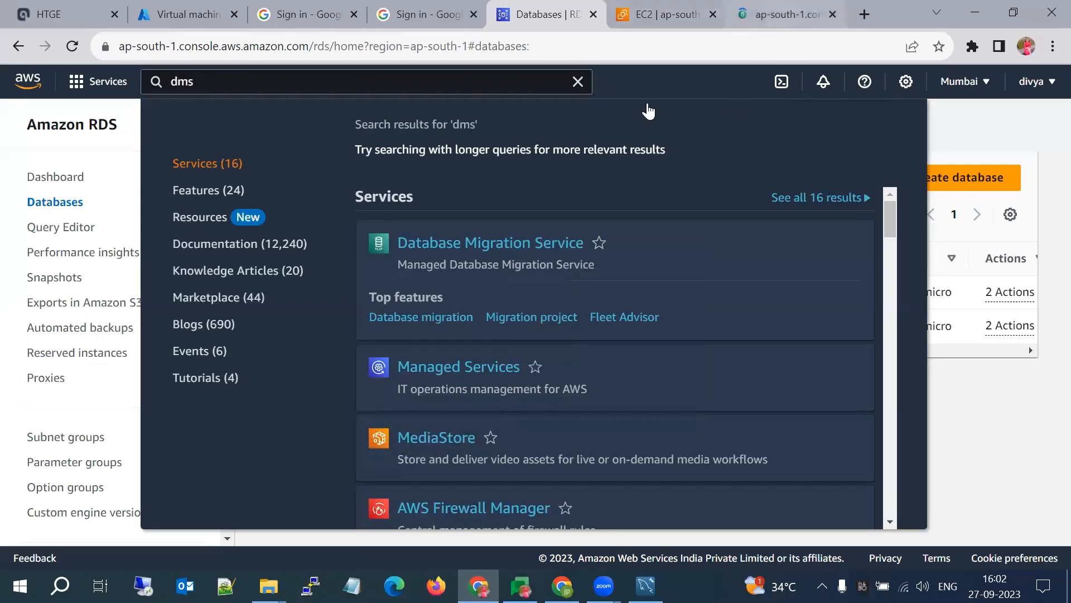
click(784, 14)
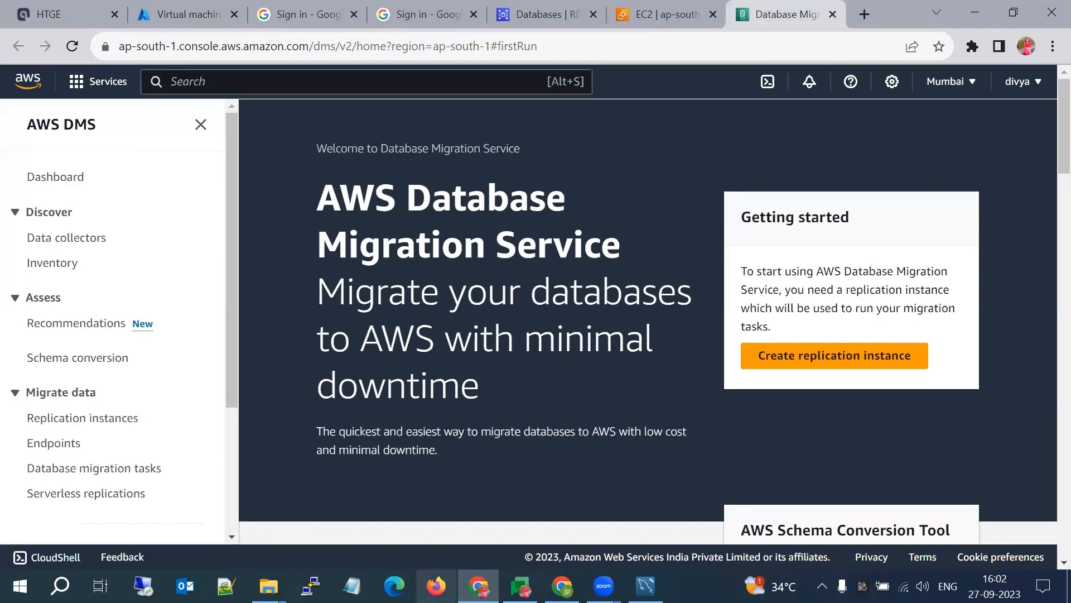
Start creating a DMS replication instance and name it Replicationinstance1.
click(92, 423)
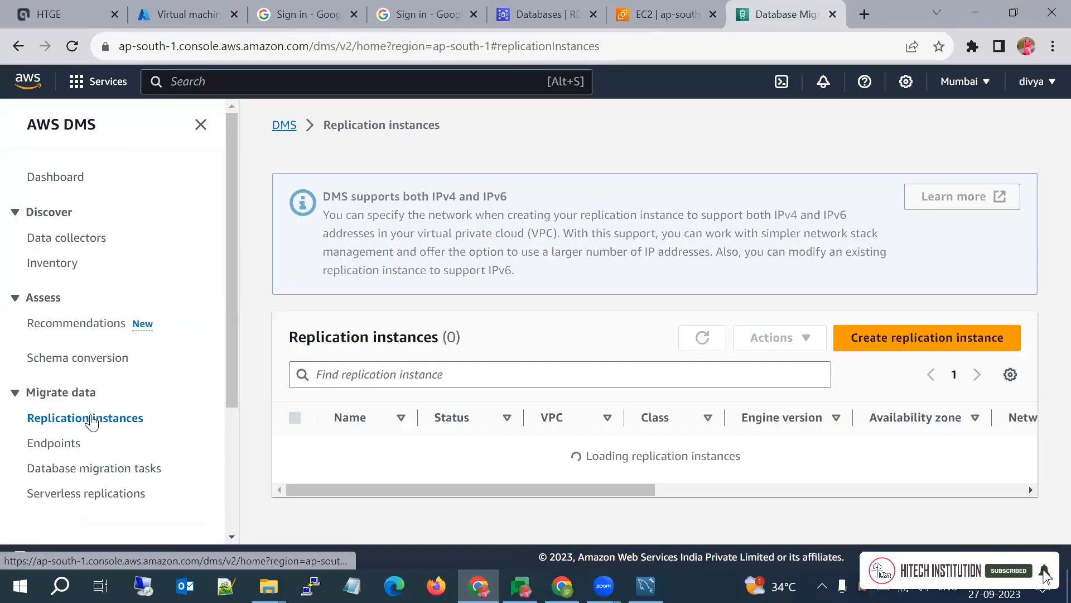
click(880, 336)
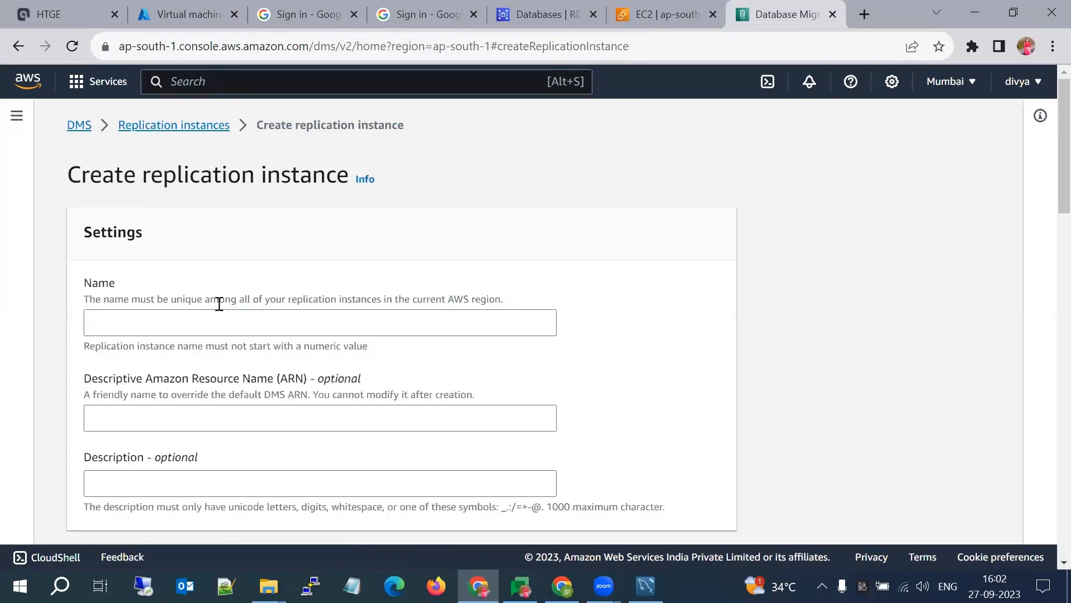
click(164, 332)
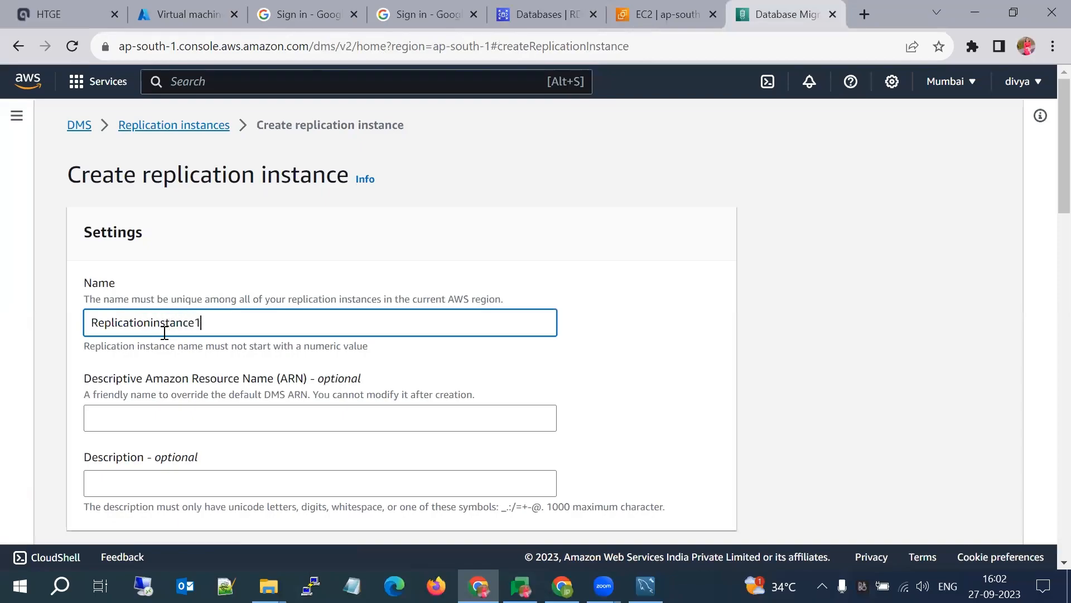
Name the replication instance Replicationinstance1 and set its instance class to dms.t3.micro.
text(Replicationinstance1)
scroll(167, 329, down, 3)
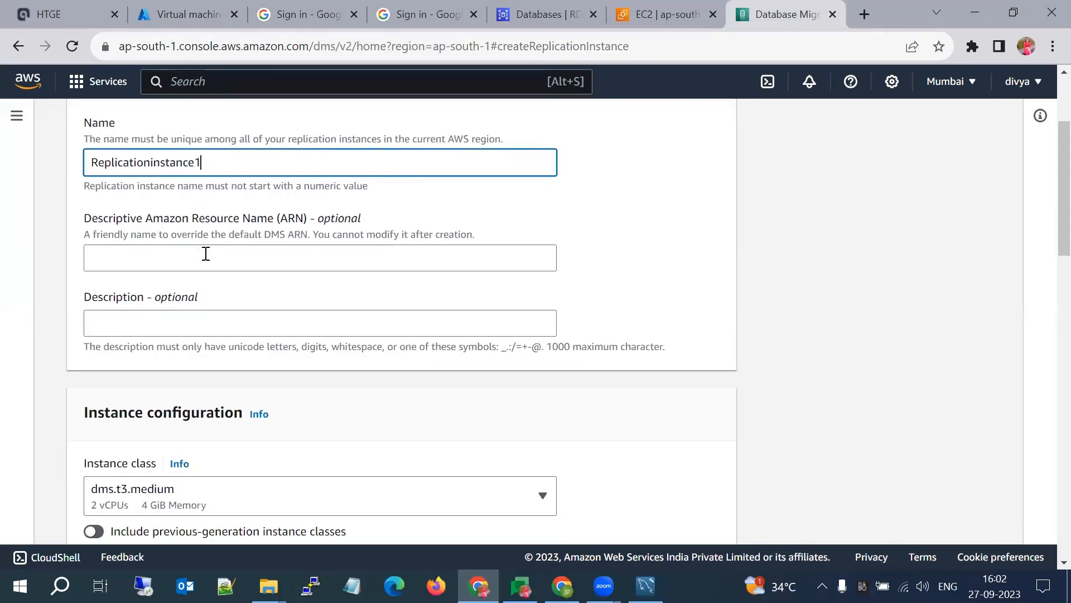
scroll(198, 256, down, 1)
scroll(144, 243, down, 2)
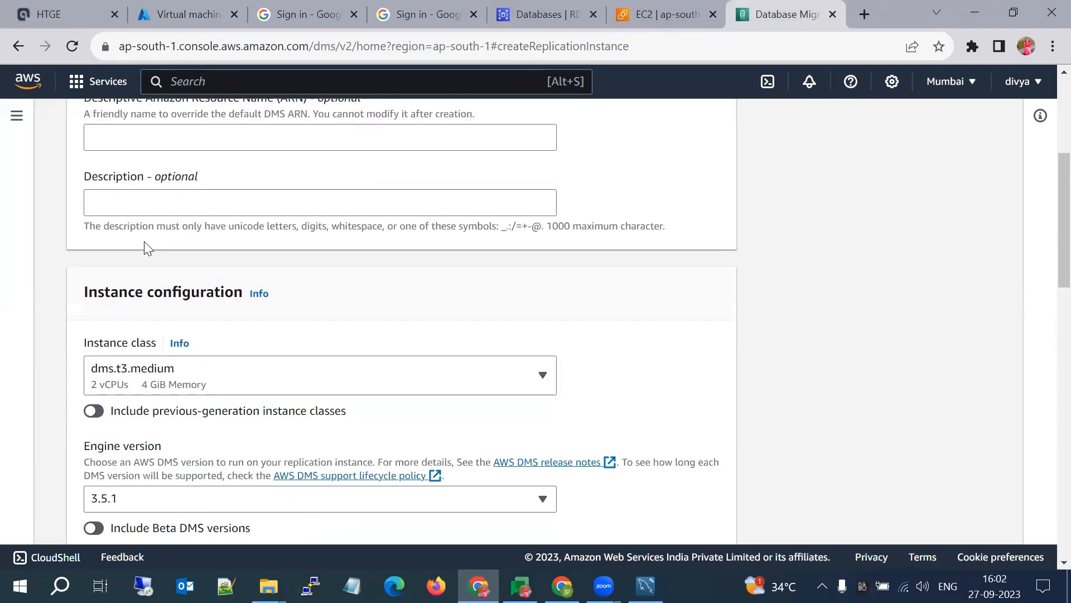
scroll(146, 249, down, 2)
click(210, 256)
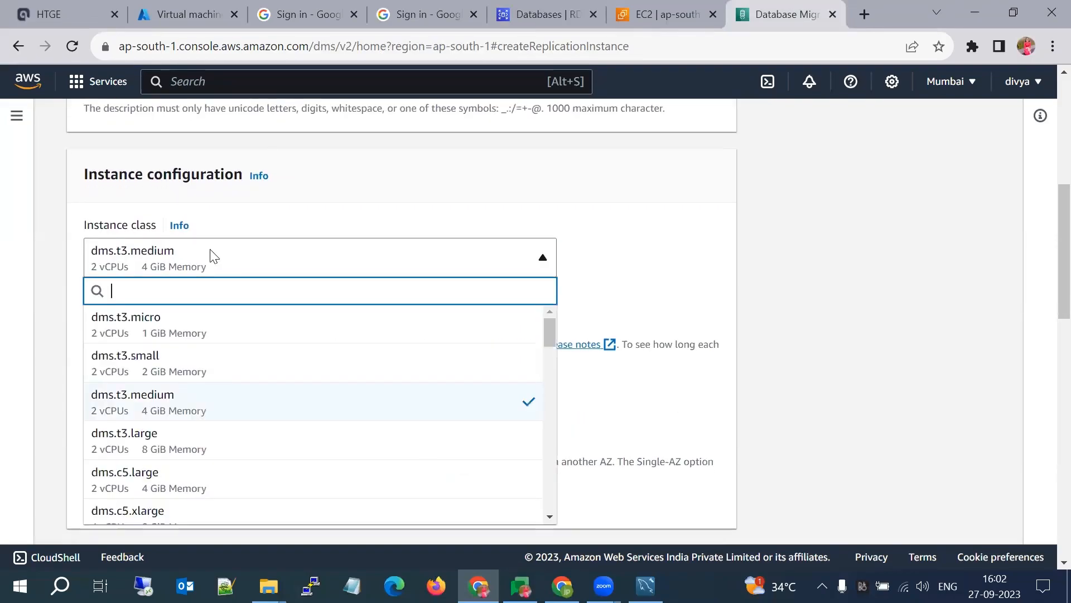
click(188, 323)
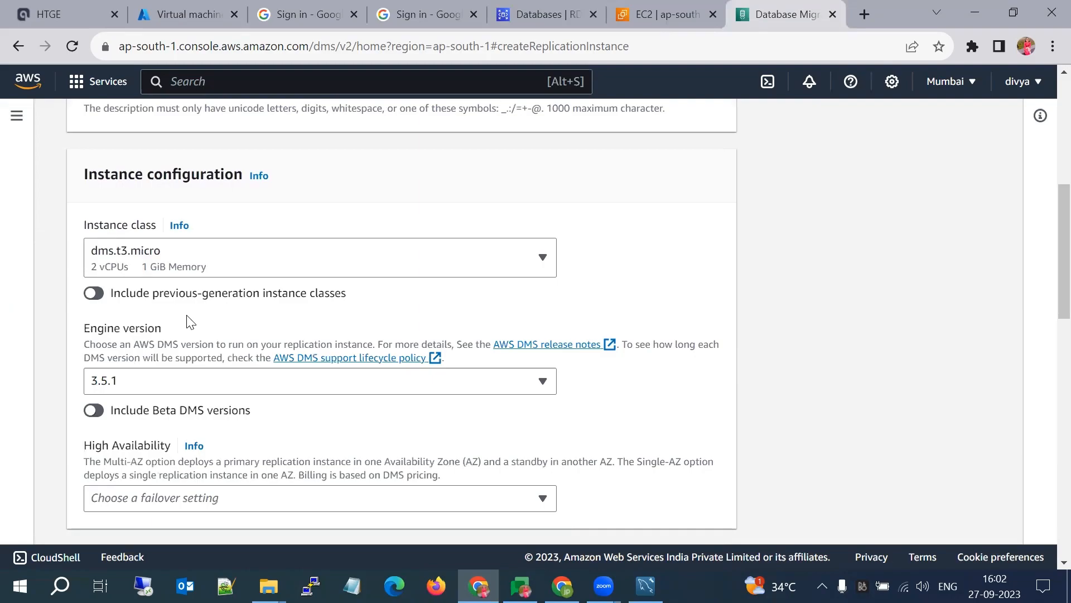
Set the replication instance's High Availability to Dev or test workload (Single-AZ).
scroll(190, 322, down, 3)
scroll(245, 166, down, 1)
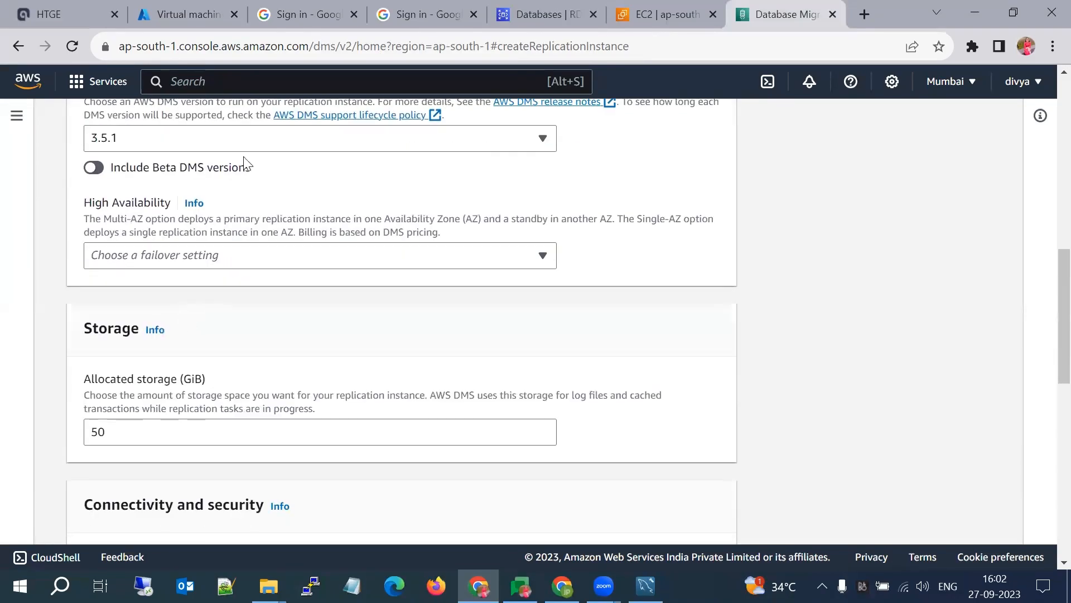
click(345, 260)
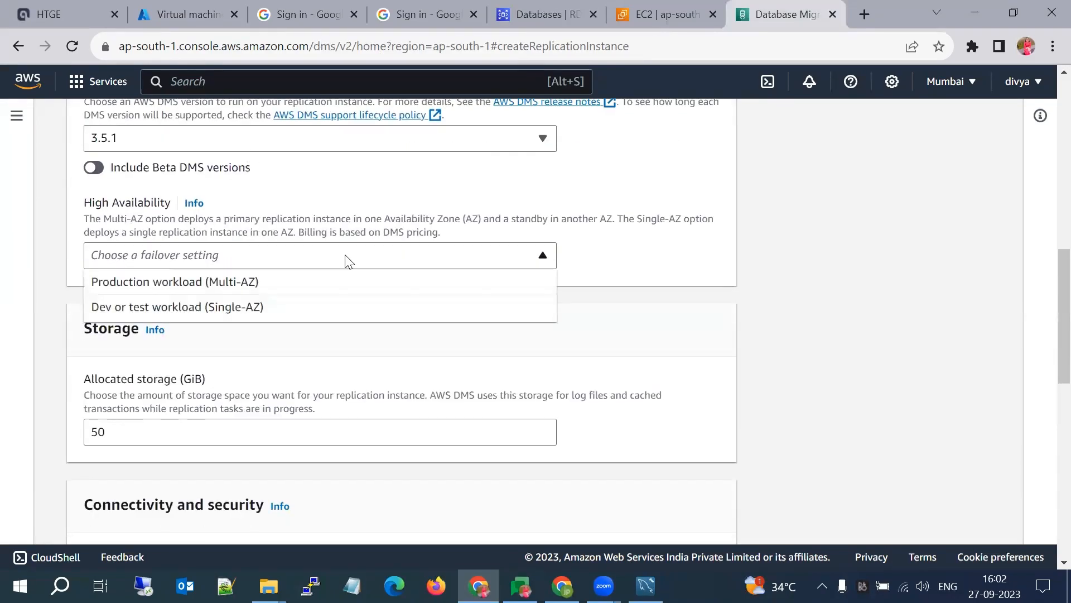
click(280, 311)
Review the storage and network type settings and select Default VPC as the replication instance's IPv4 virtual private cloud.
scroll(280, 308, down, 1)
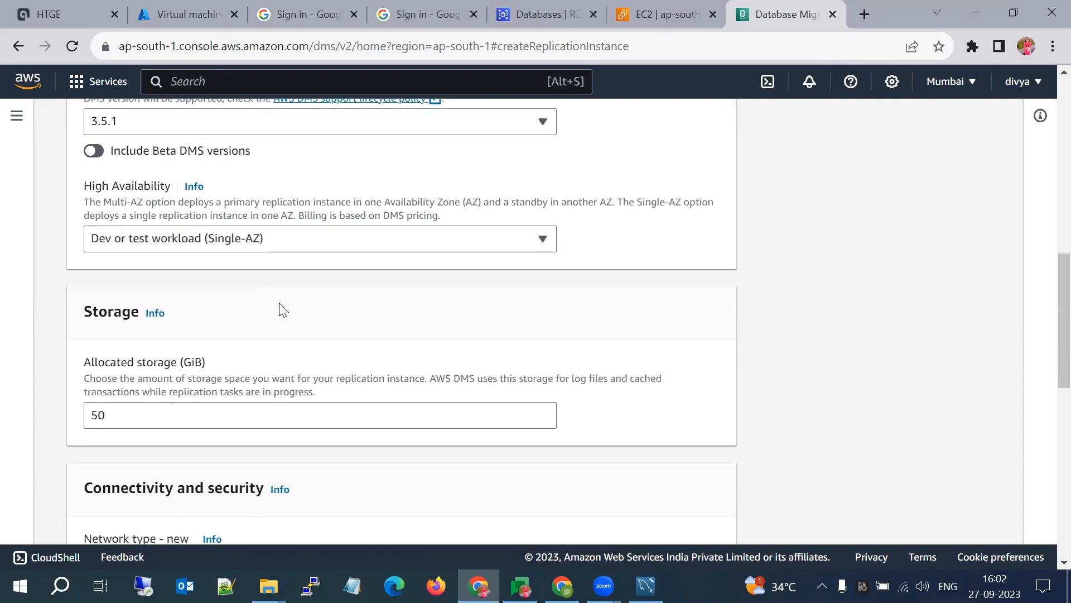
scroll(280, 306, down, 2)
scroll(280, 304, down, 2)
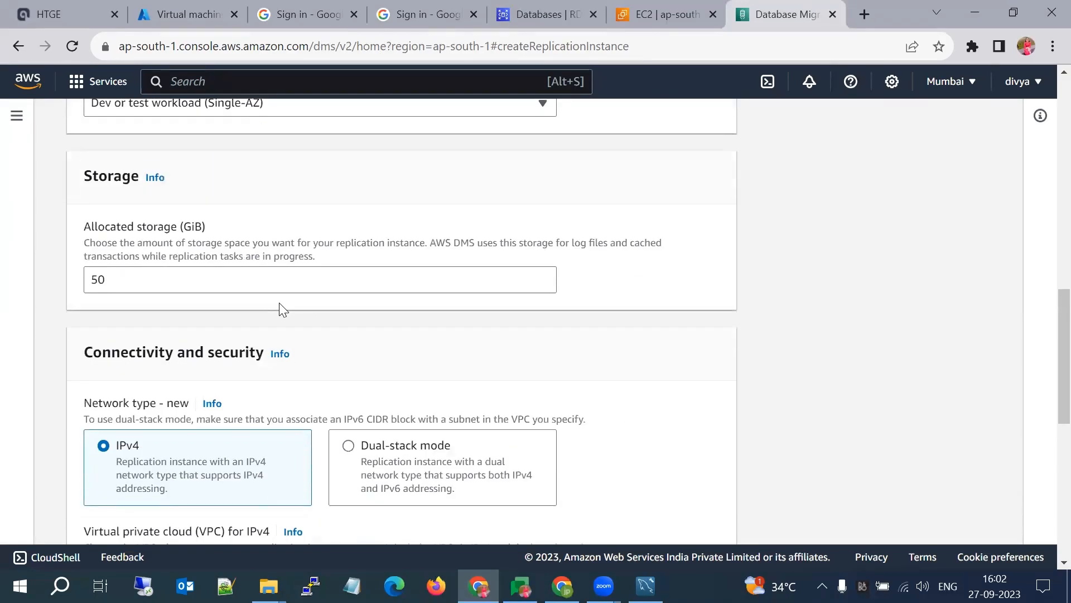
scroll(281, 306, down, 4)
scroll(280, 308, down, 1)
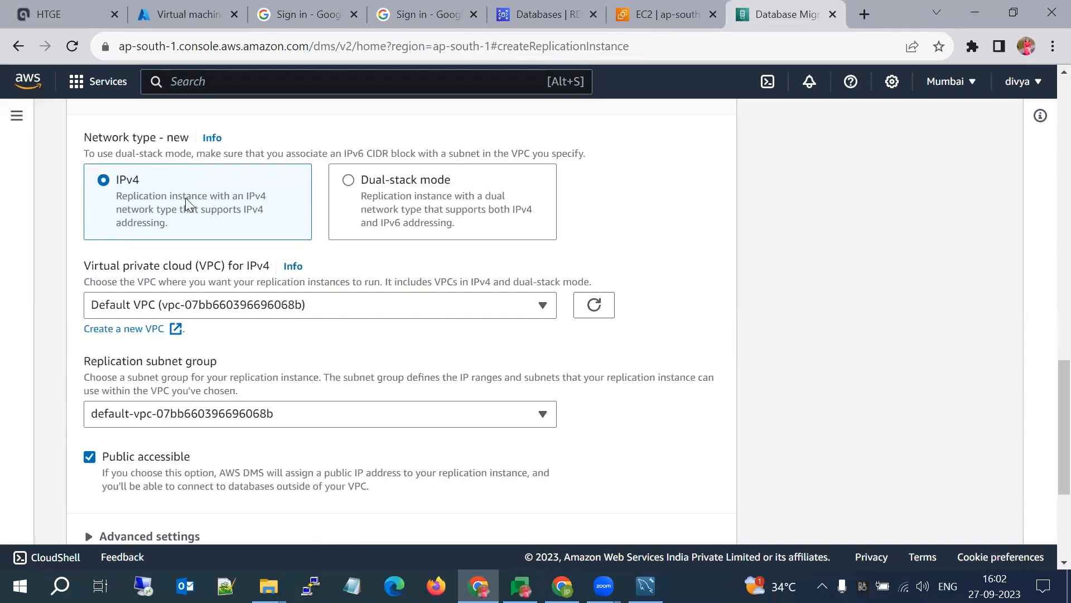
scroll(183, 196, down, 1)
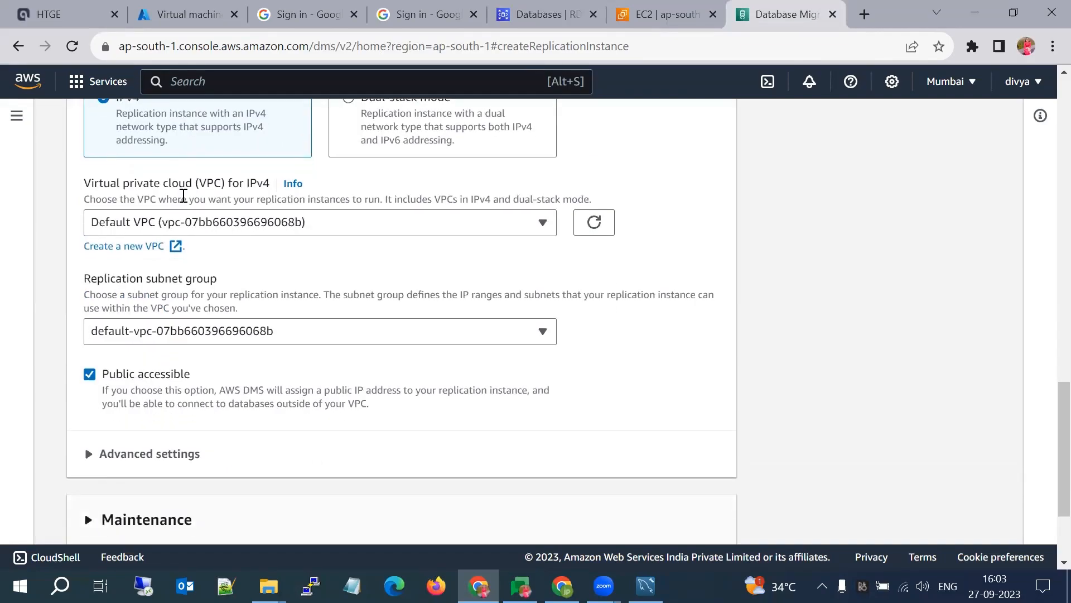
scroll(183, 195, down, 1)
click(362, 192)
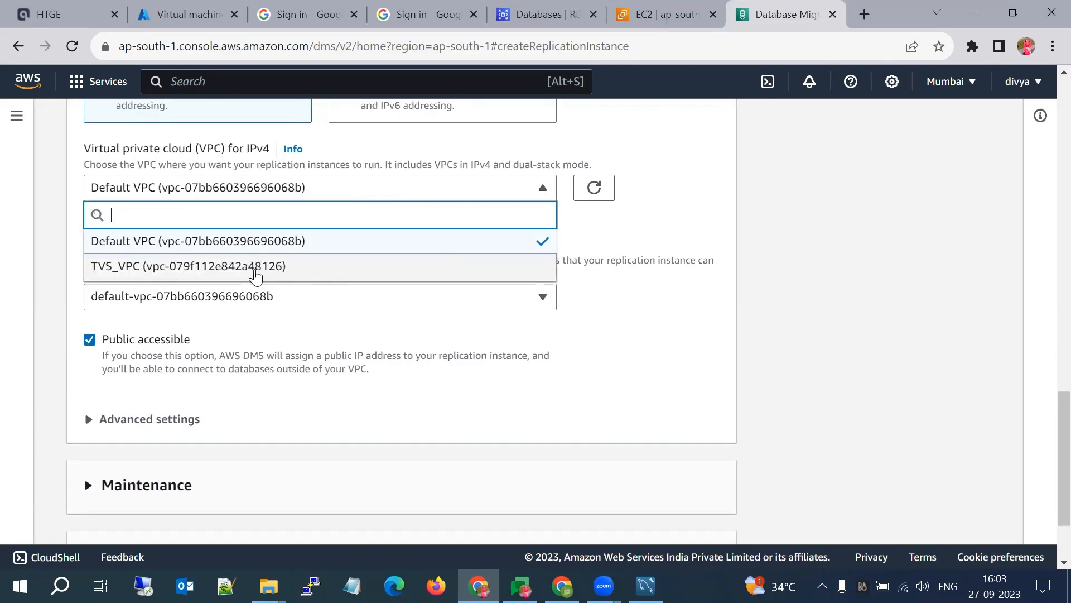
click(210, 242)
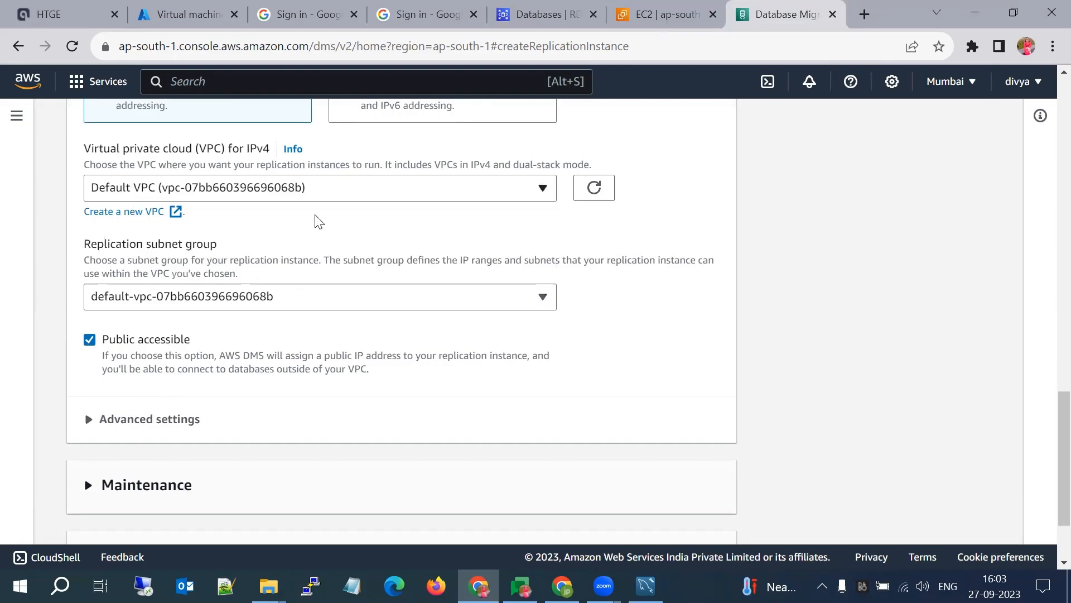
Expand the advanced connectivity settings and set the availability zone to ap-south-1a.
scroll(311, 259, down, 1)
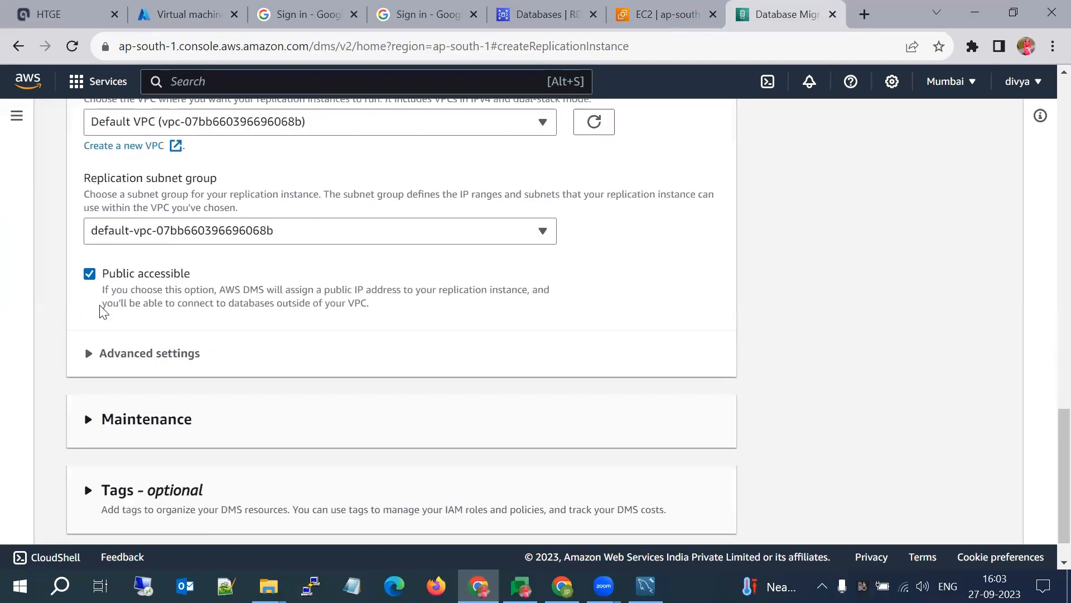
click(143, 356)
scroll(195, 374, down, 2)
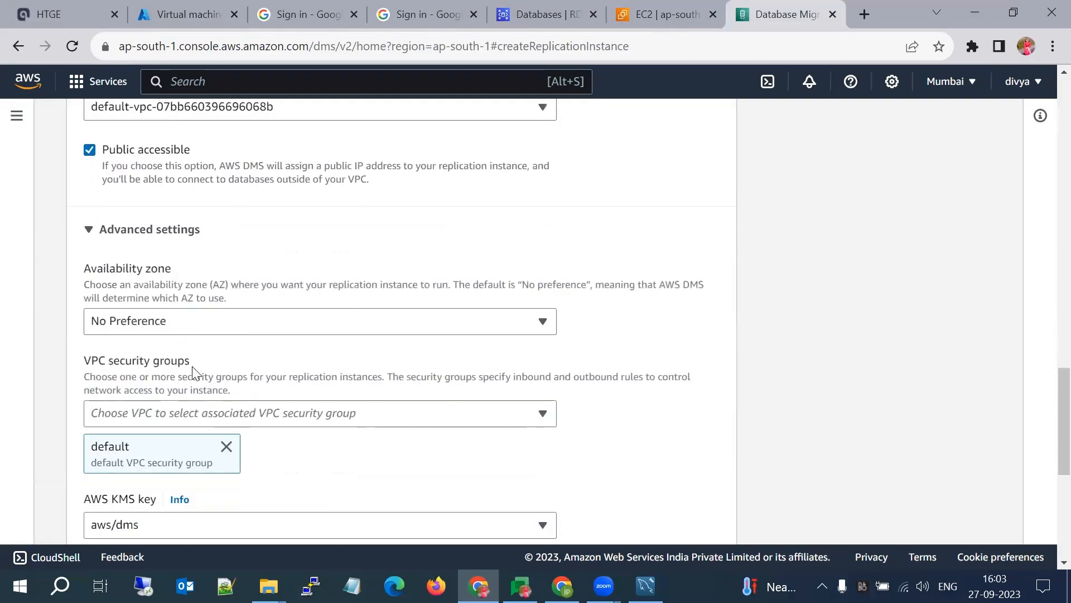
click(164, 315)
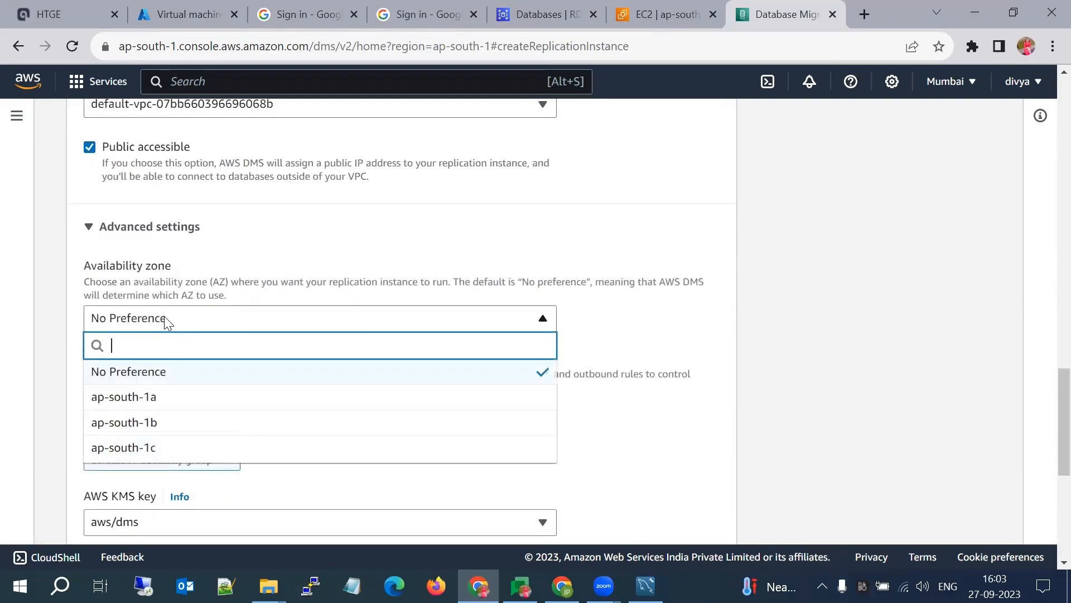
click(156, 403)
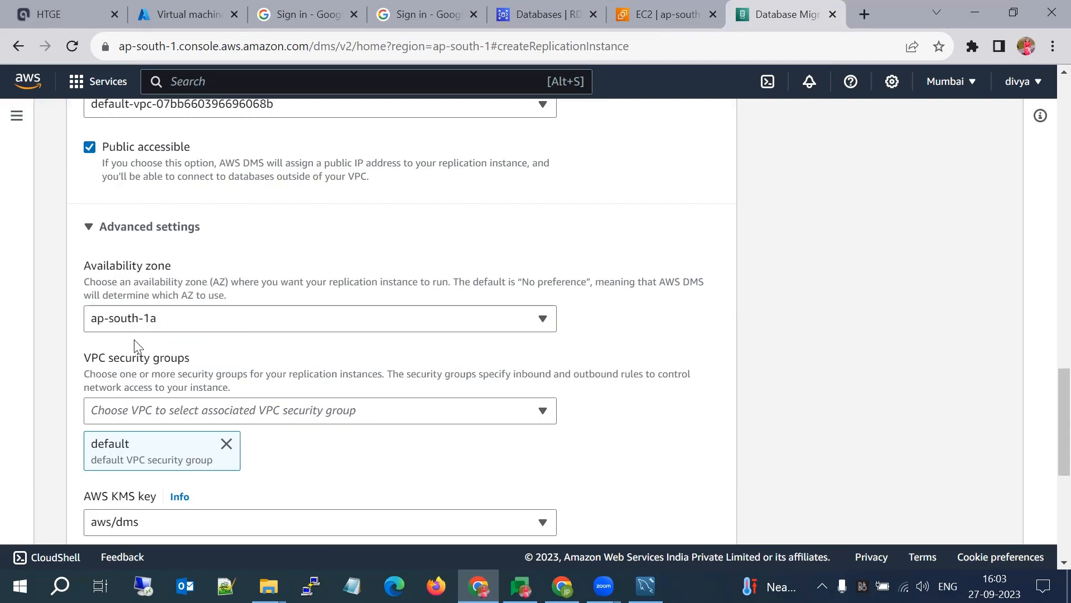
Review the VPC security group and KMS key settings and submit the replication instance for creation.
scroll(217, 277, down, 3)
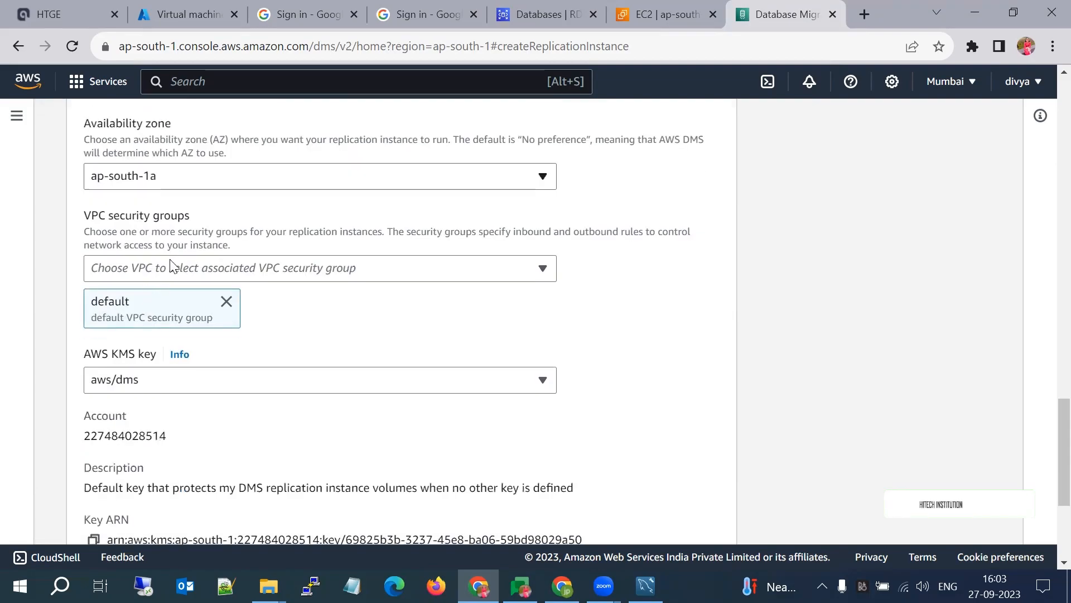
scroll(221, 281, down, 2)
scroll(222, 280, down, 3)
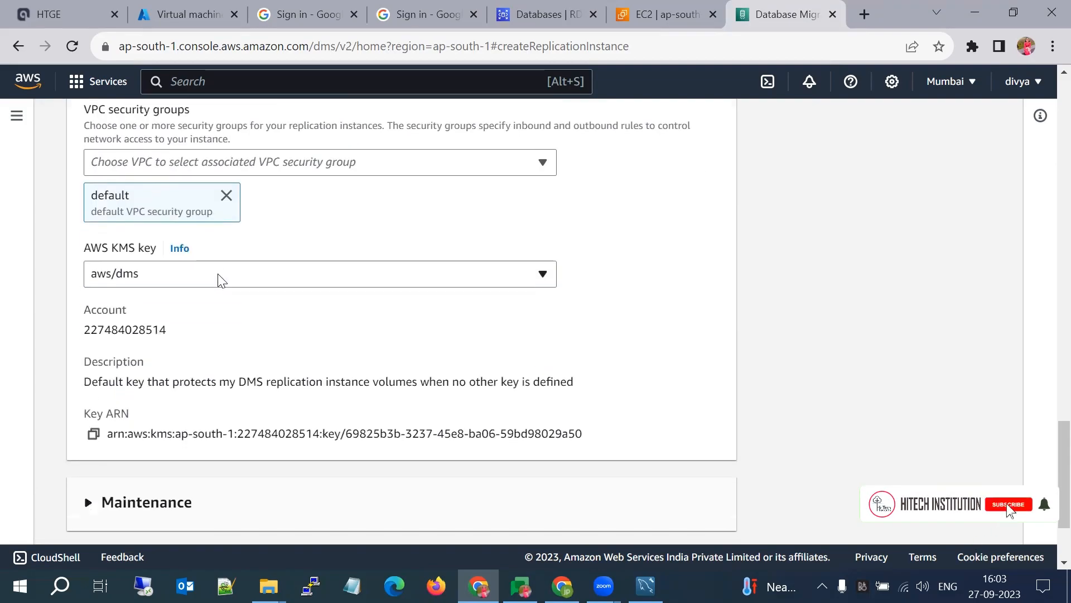
scroll(494, 239, up, 5)
scroll(494, 238, up, 2)
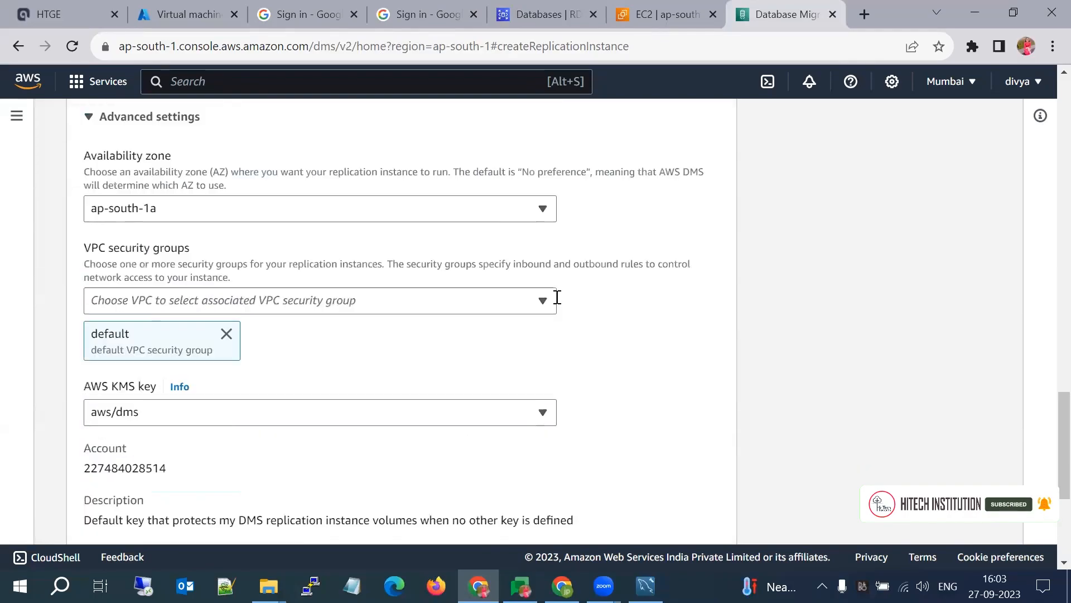
scroll(677, 450, down, 6)
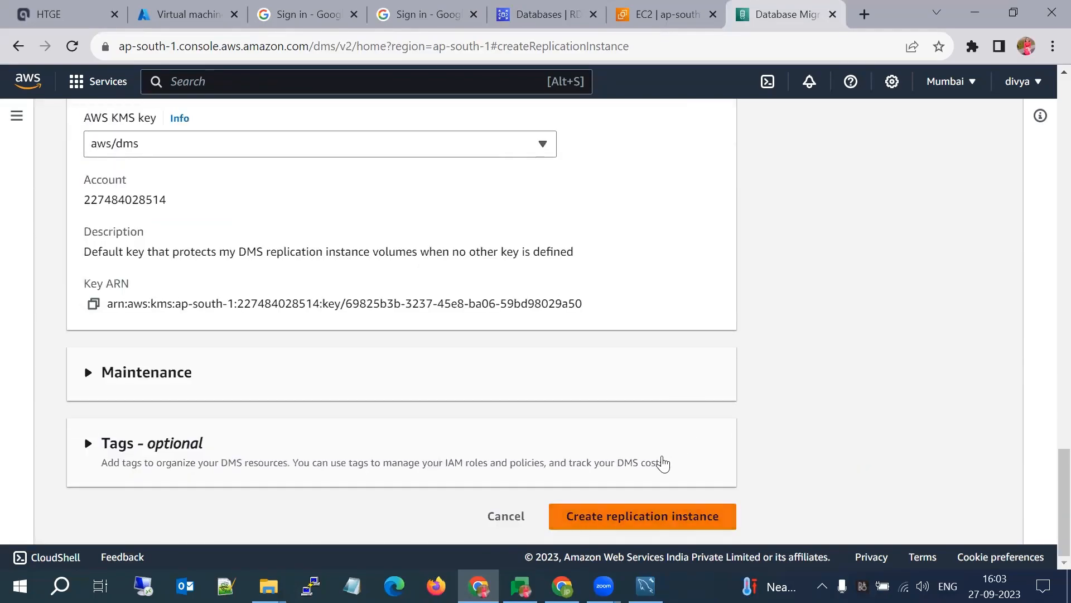
click(658, 516)
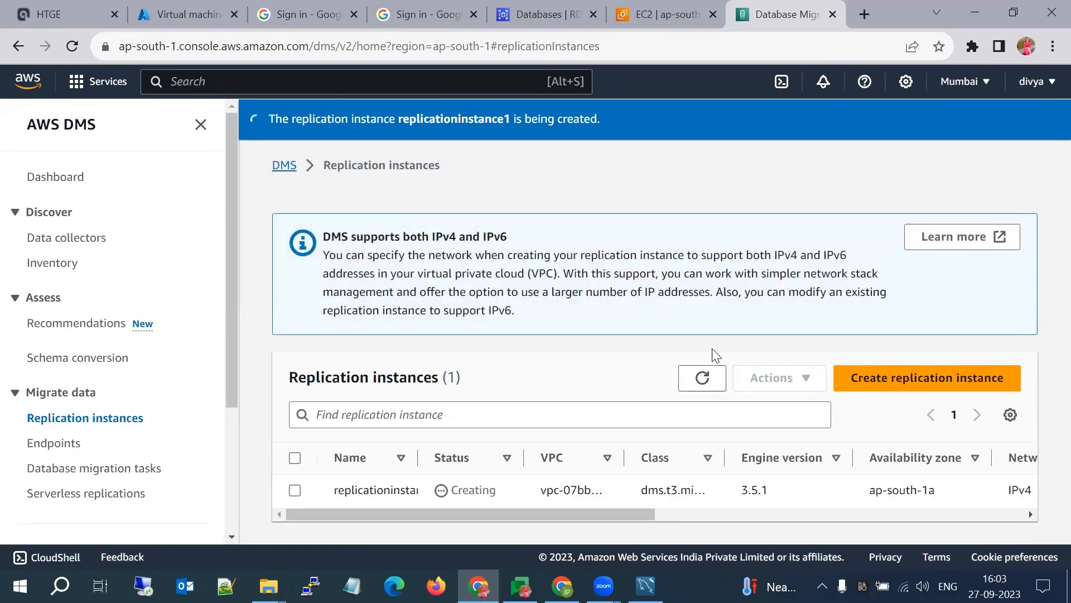
Refresh the replication instances list repeatedly and widen the Class, Name and VPC columns to check the creation status of replicationinstance1.
click(703, 368)
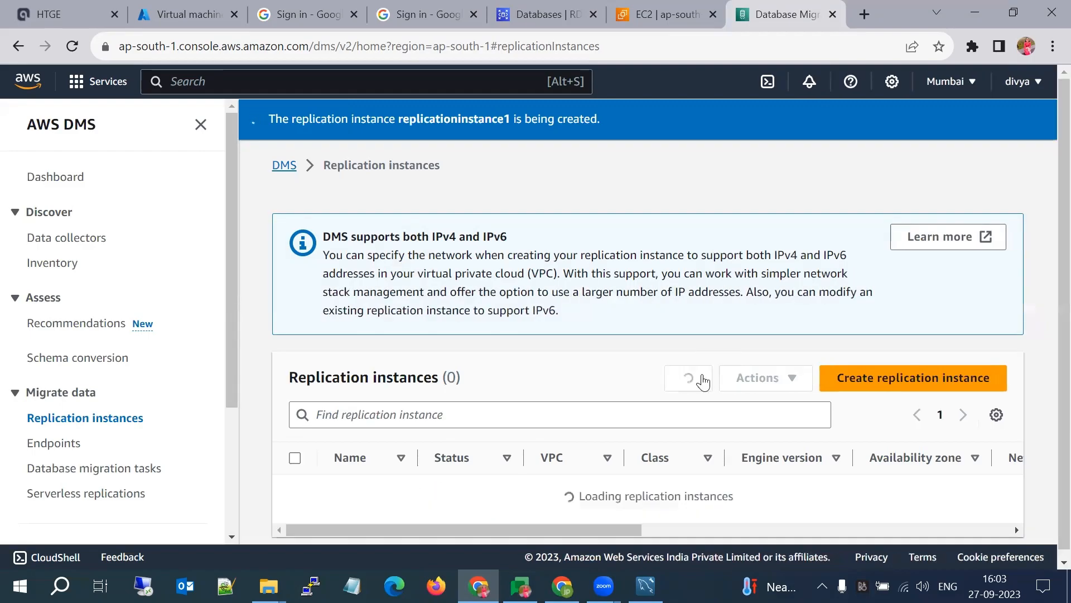
drag(725, 457, 780, 457)
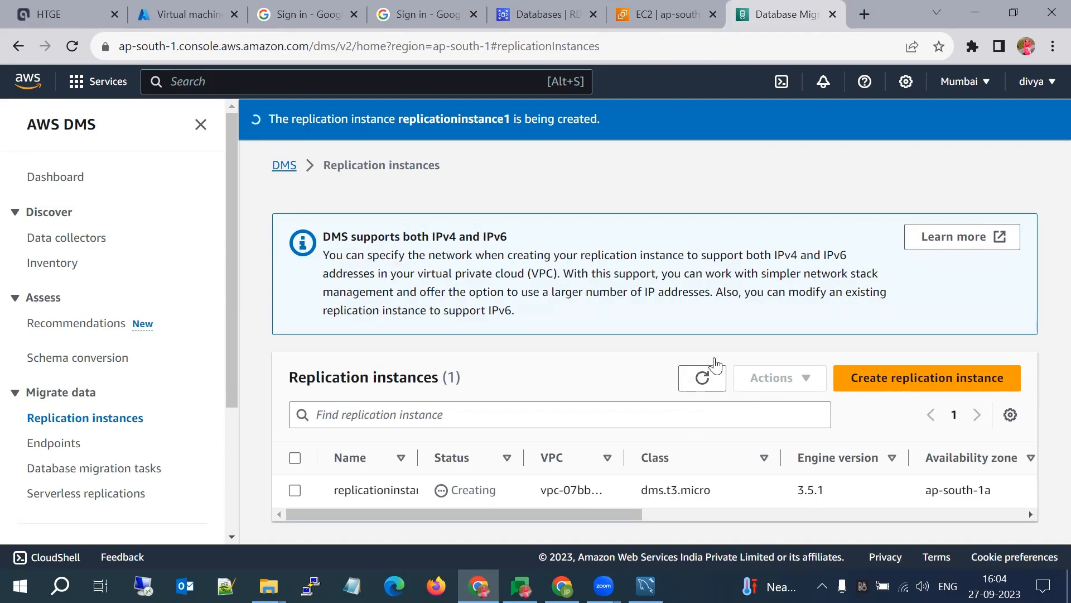
click(701, 379)
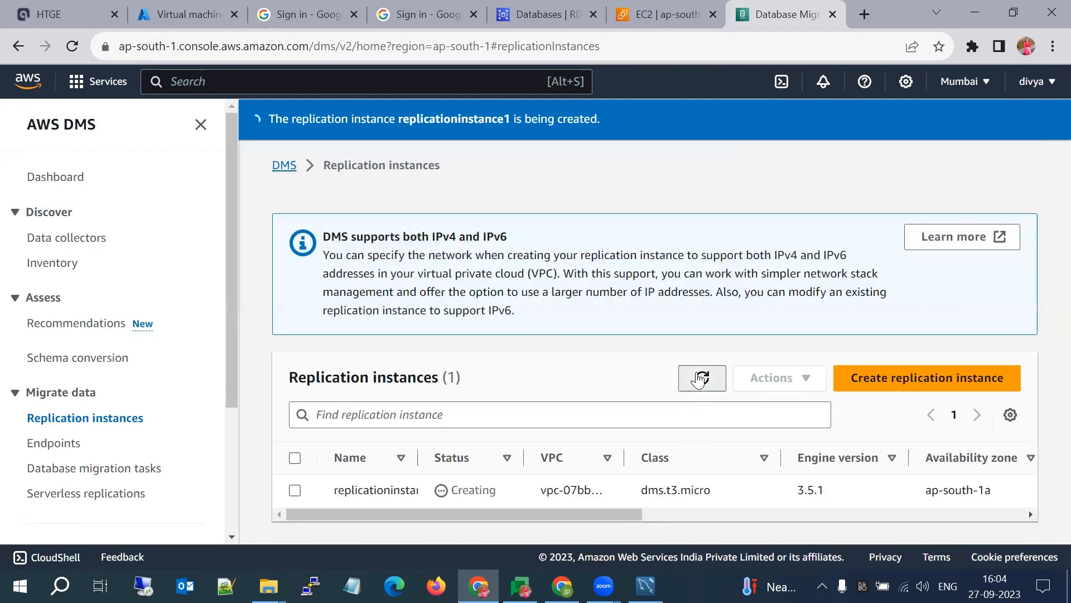
click(702, 380)
click(700, 379)
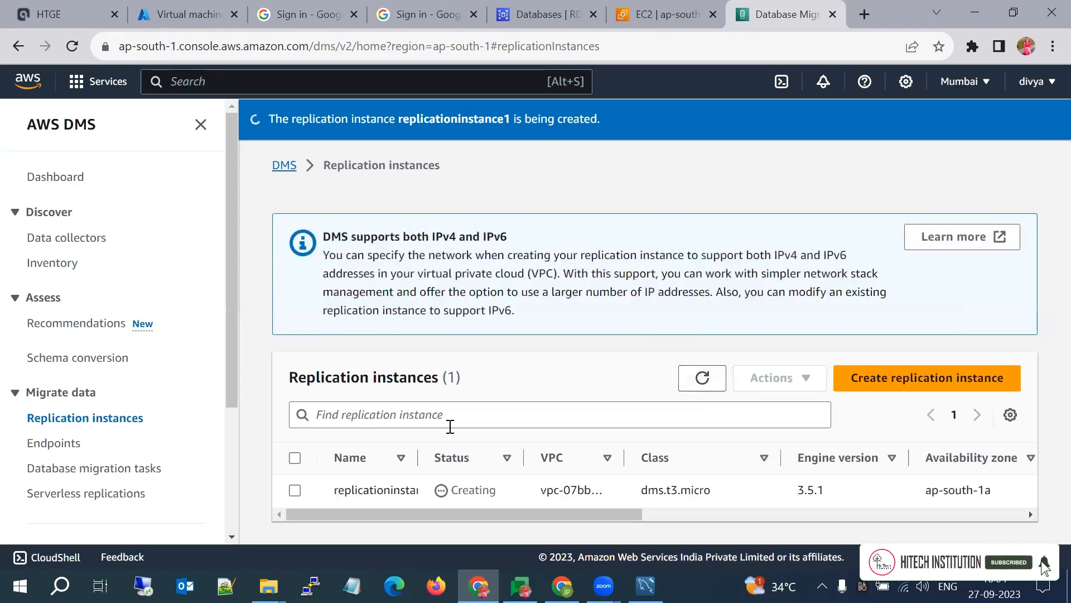
drag(418, 456, 487, 452)
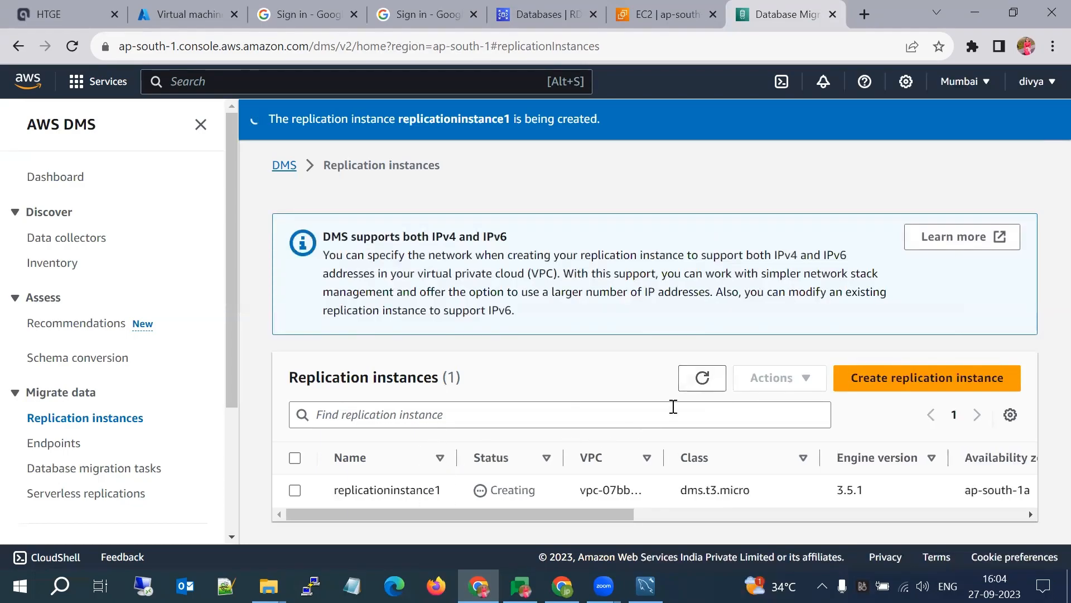
click(702, 378)
drag(663, 445, 727, 443)
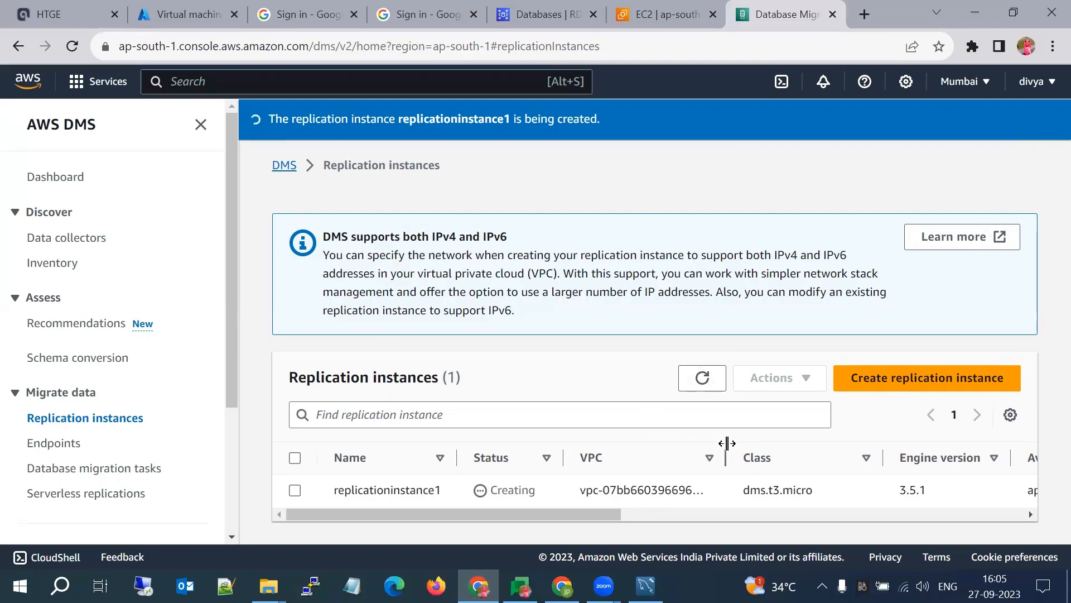
click(706, 387)
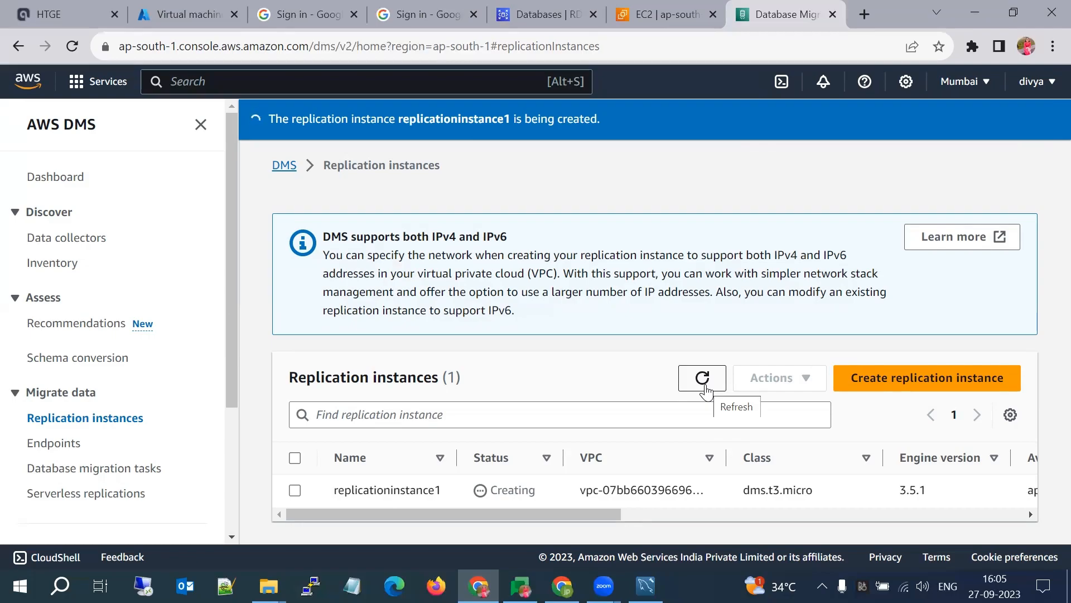
click(703, 386)
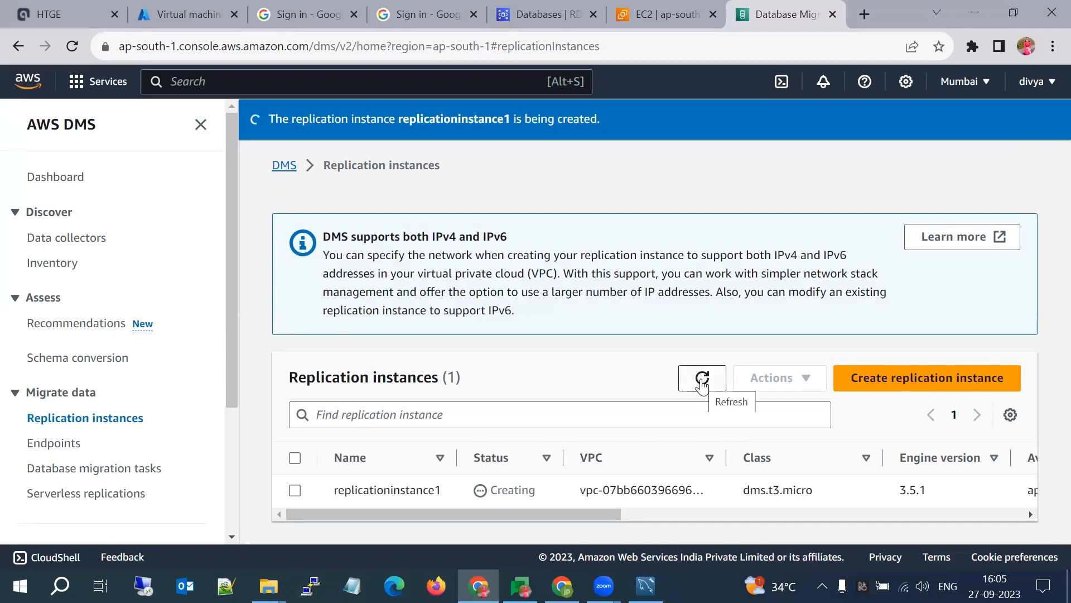
click(703, 385)
click(702, 380)
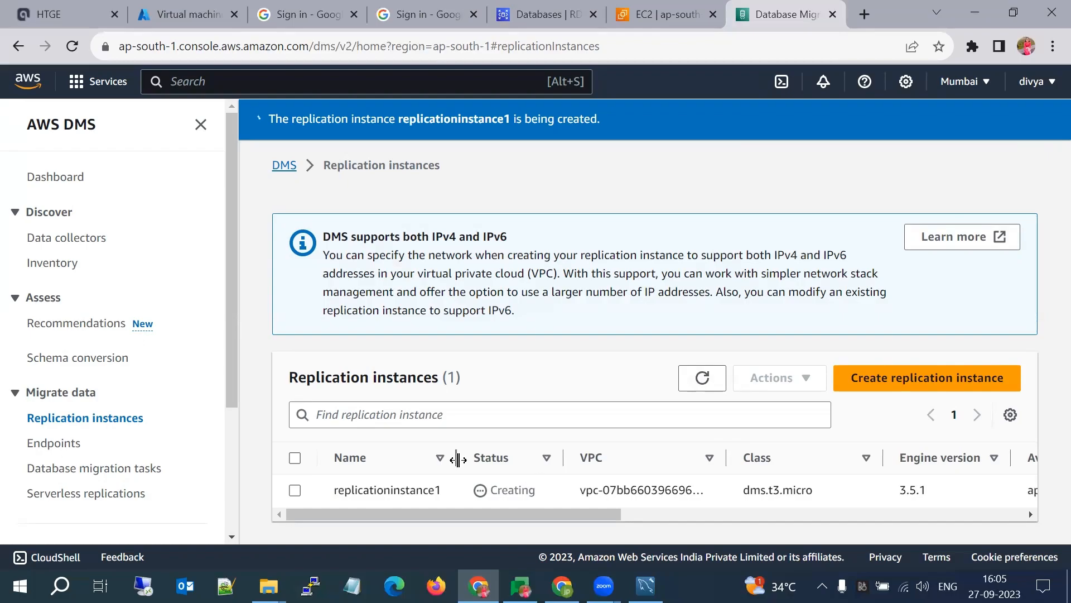
drag(543, 478, 490, 488)
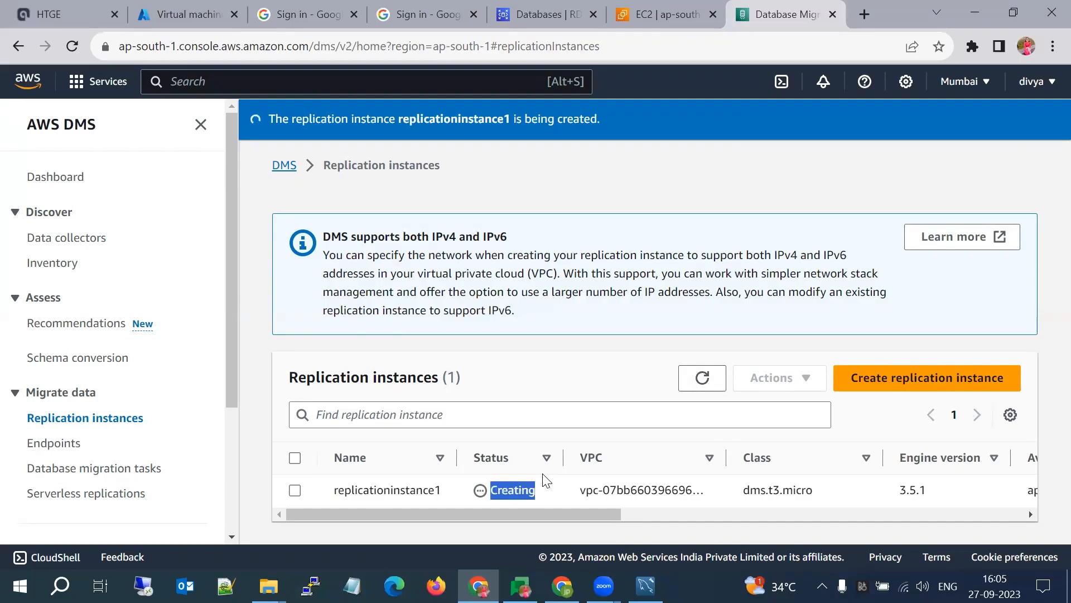
Open the DMS endpoints list and delete the existing endpoints database-1 and source.
click(53, 444)
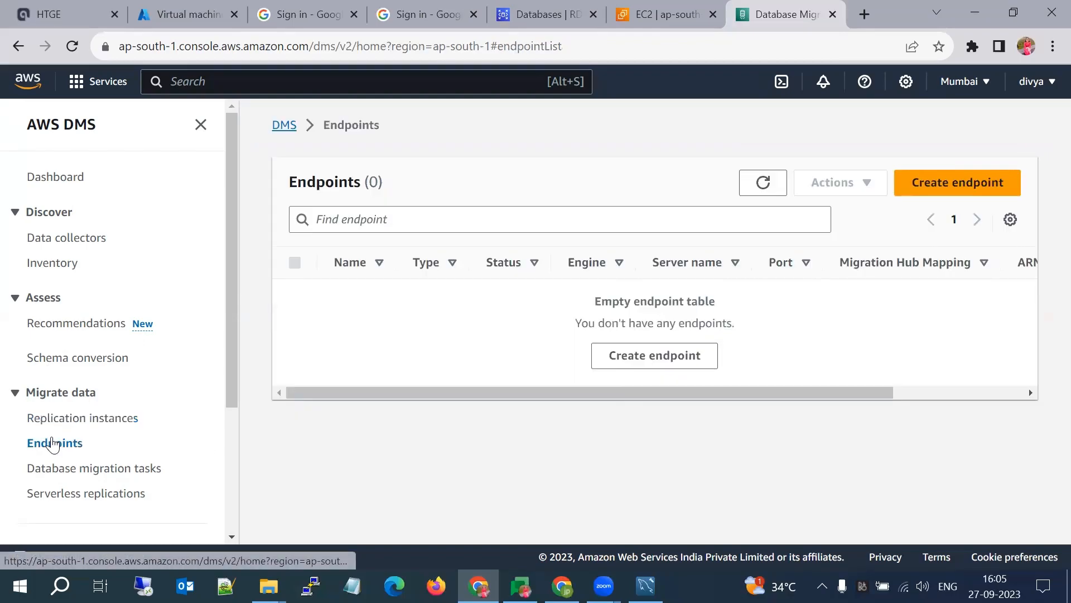
click(295, 262)
click(866, 184)
click(854, 258)
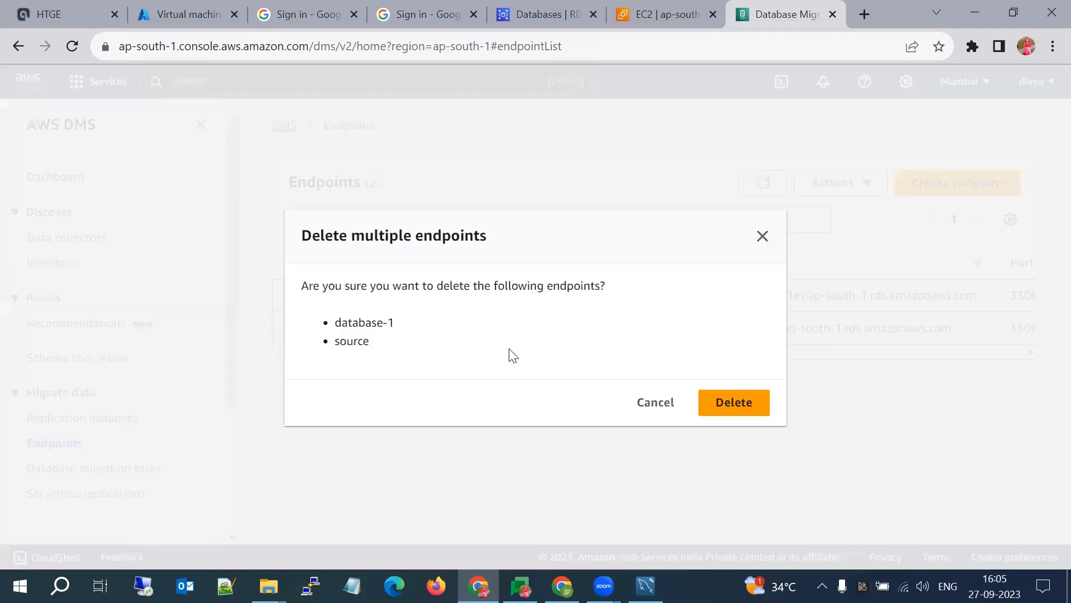
click(718, 402)
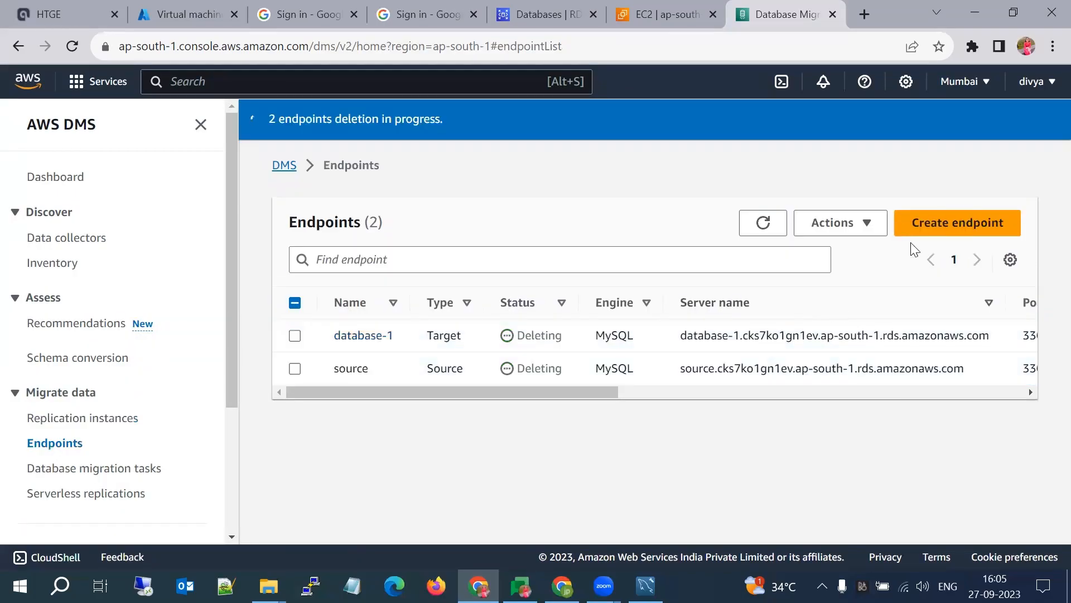
Start a new source endpoint based on an RDS DB instance and choose the instance sourcedb.
click(943, 222)
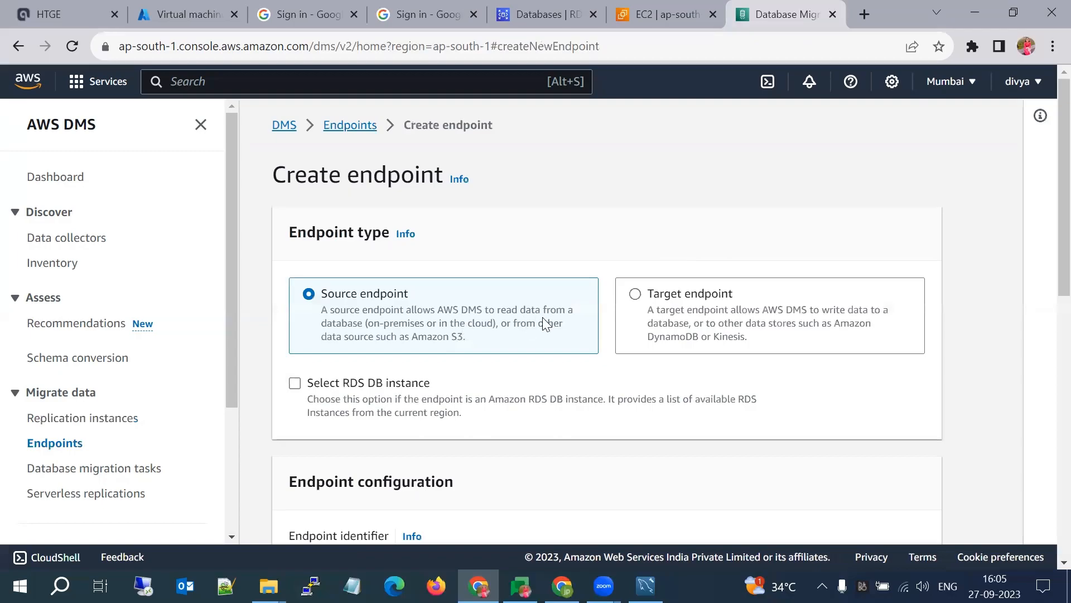
scroll(502, 307, down, 1)
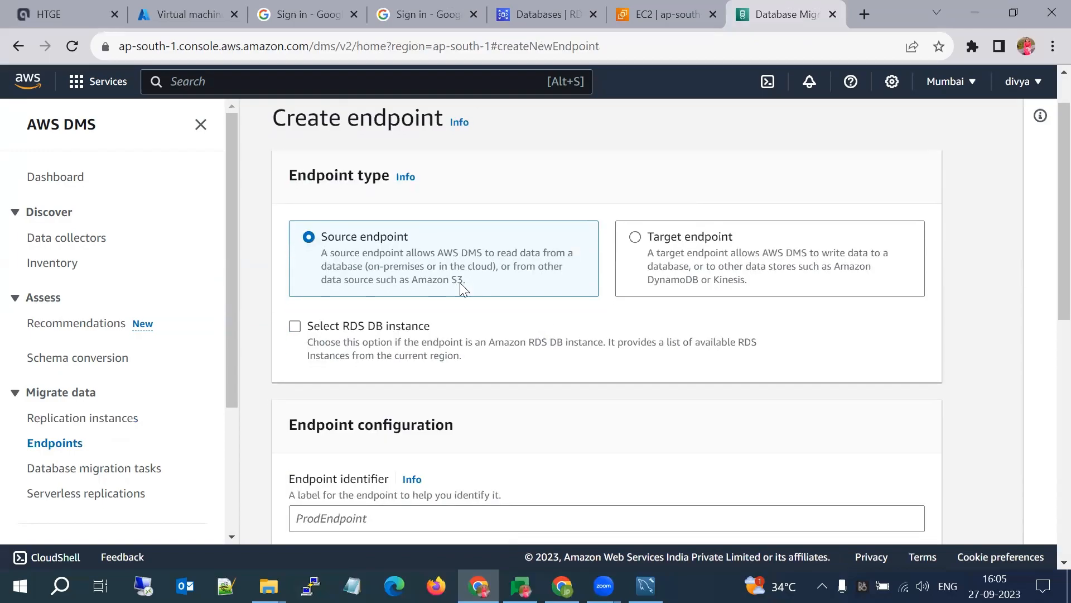
click(295, 327)
scroll(477, 316, down, 2)
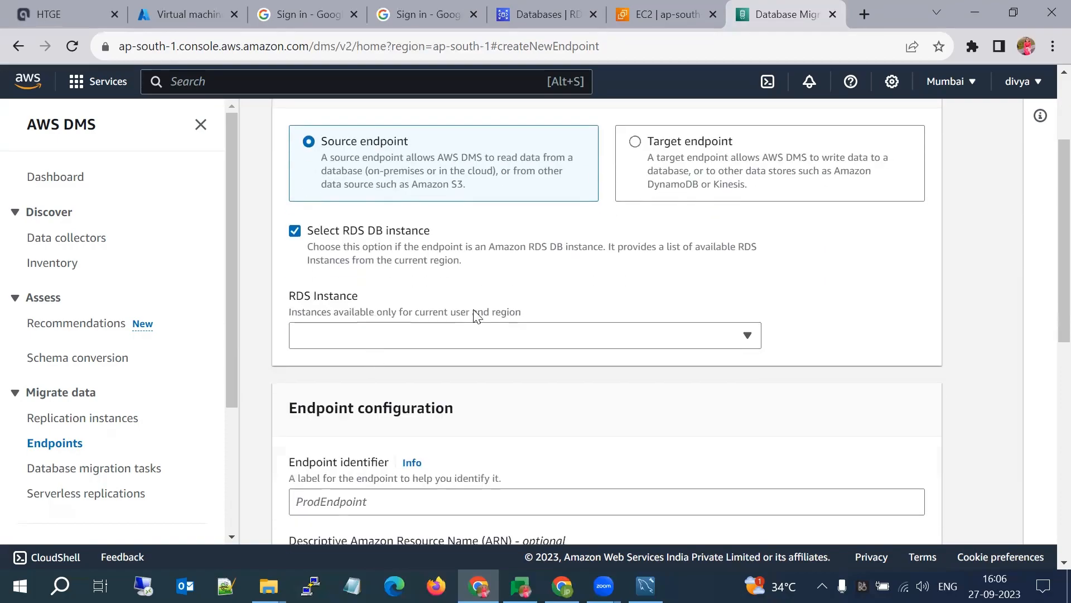
click(412, 335)
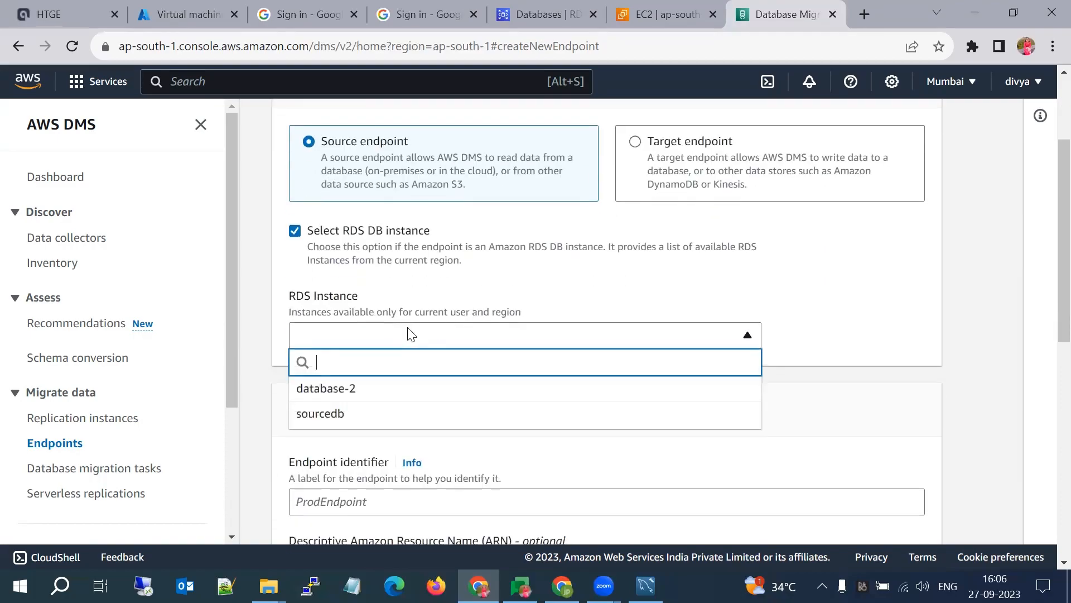
click(359, 414)
Set the source endpoint's database access to manually provided access information.
scroll(335, 365, down, 3)
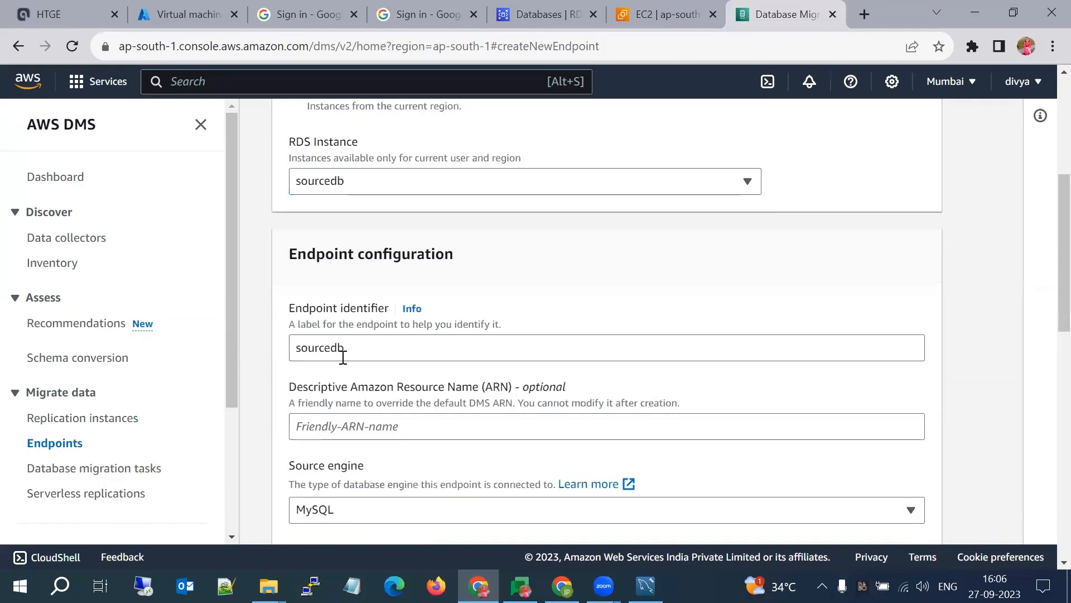
scroll(356, 354, down, 3)
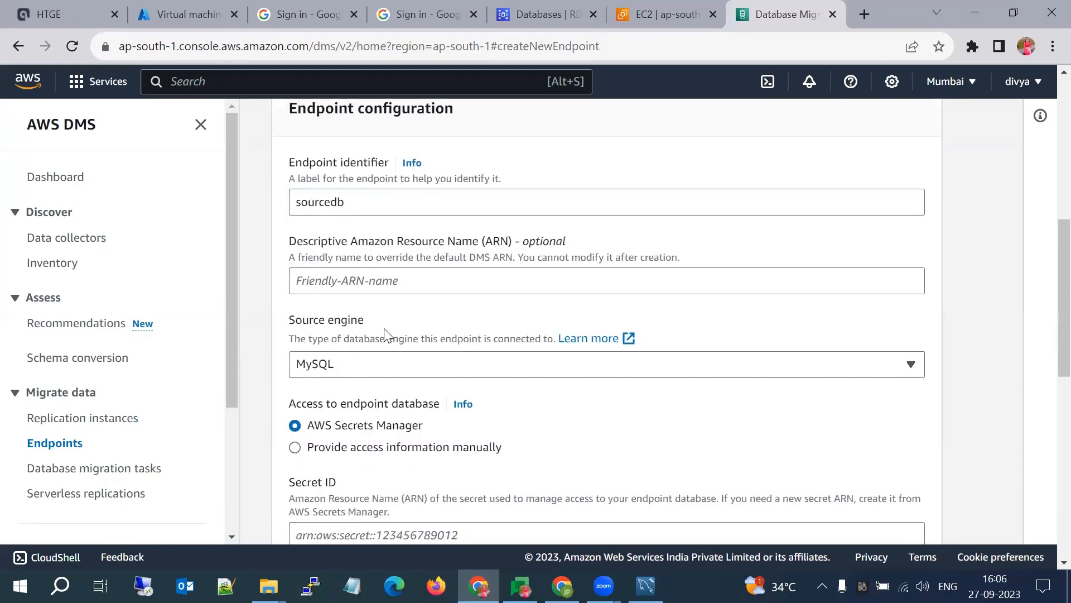
scroll(363, 334, down, 1)
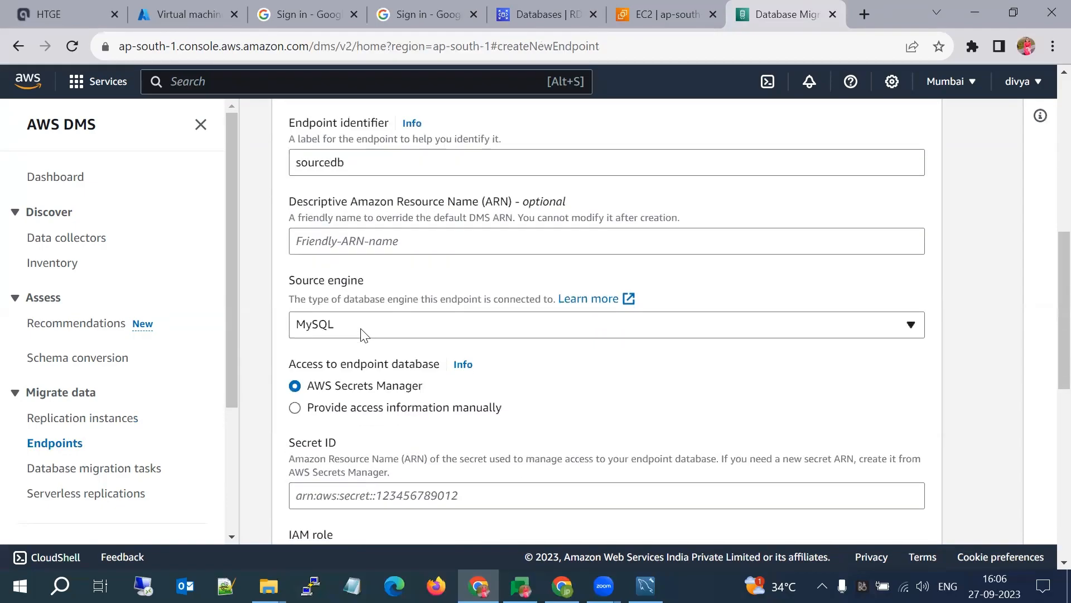
drag(327, 364, 403, 371)
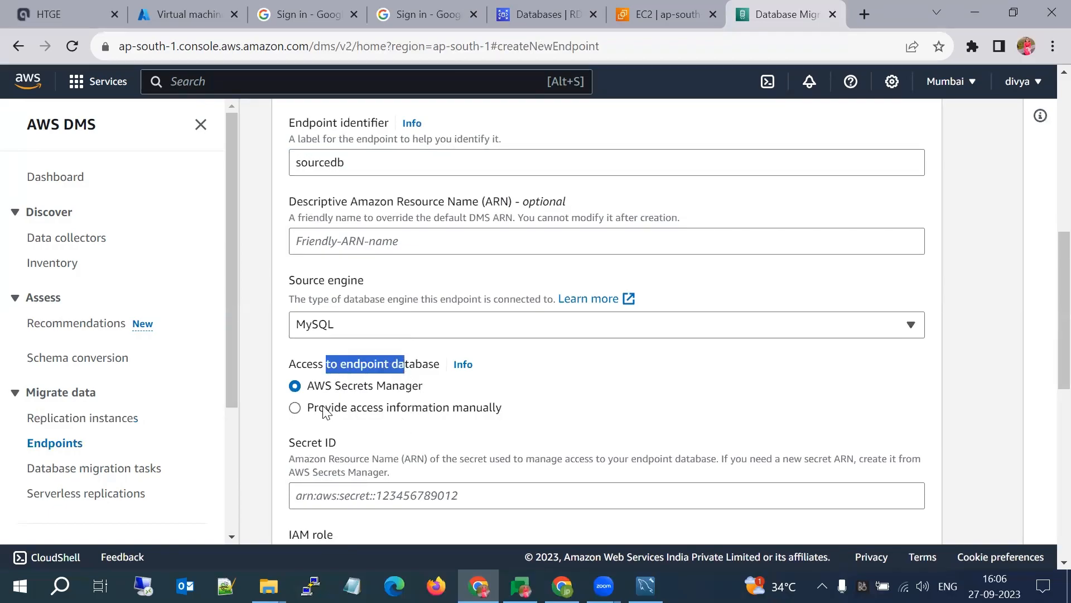
scroll(326, 413, down, 1)
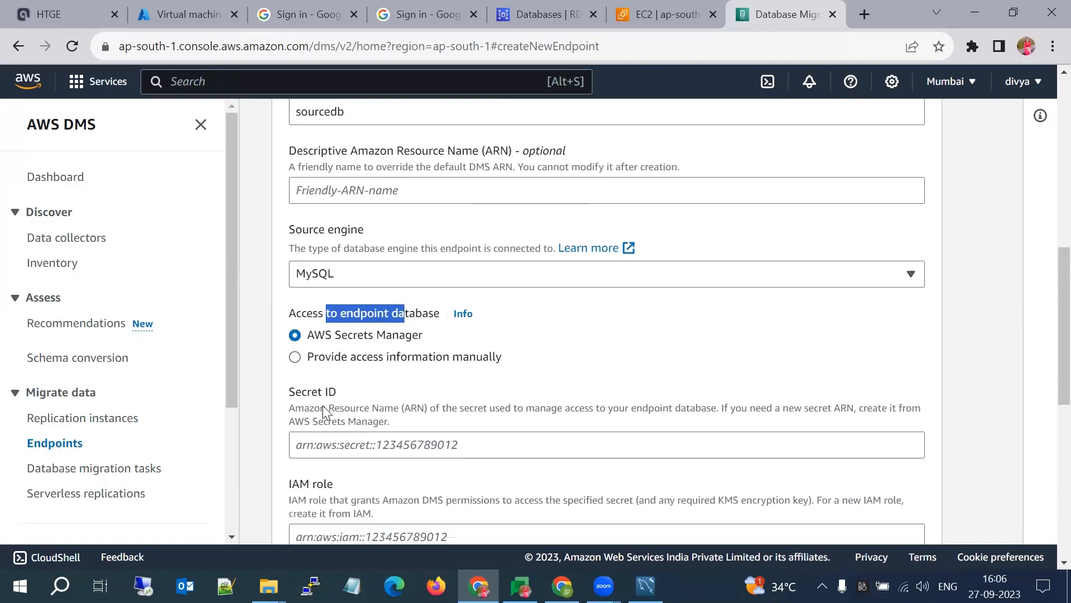
click(329, 357)
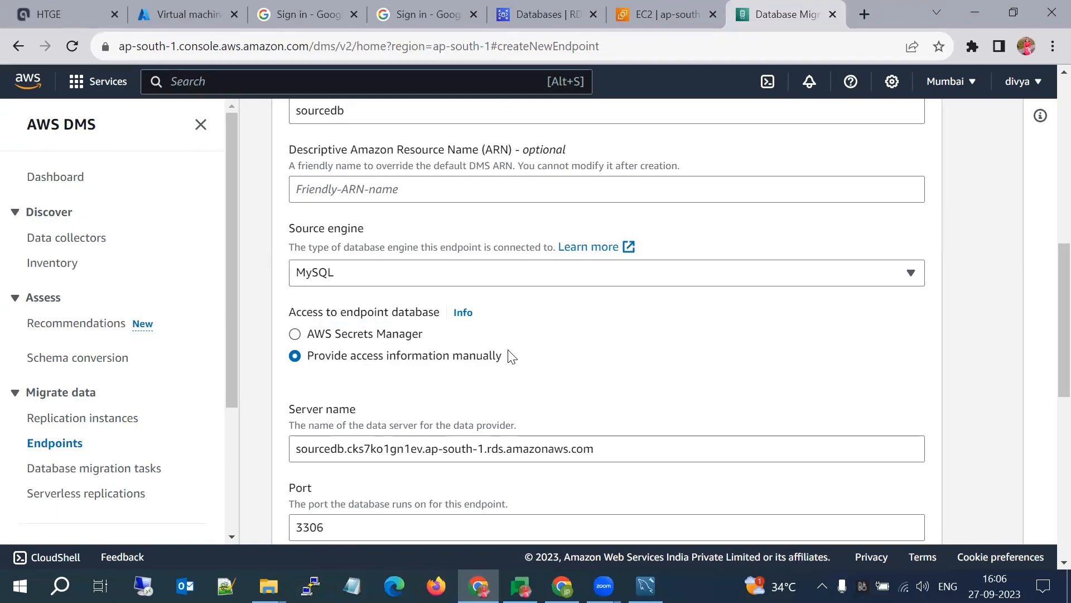
Review the source endpoint configuration and enter the database password for the source endpoint.
scroll(510, 354, down, 3)
scroll(478, 275, up, 8)
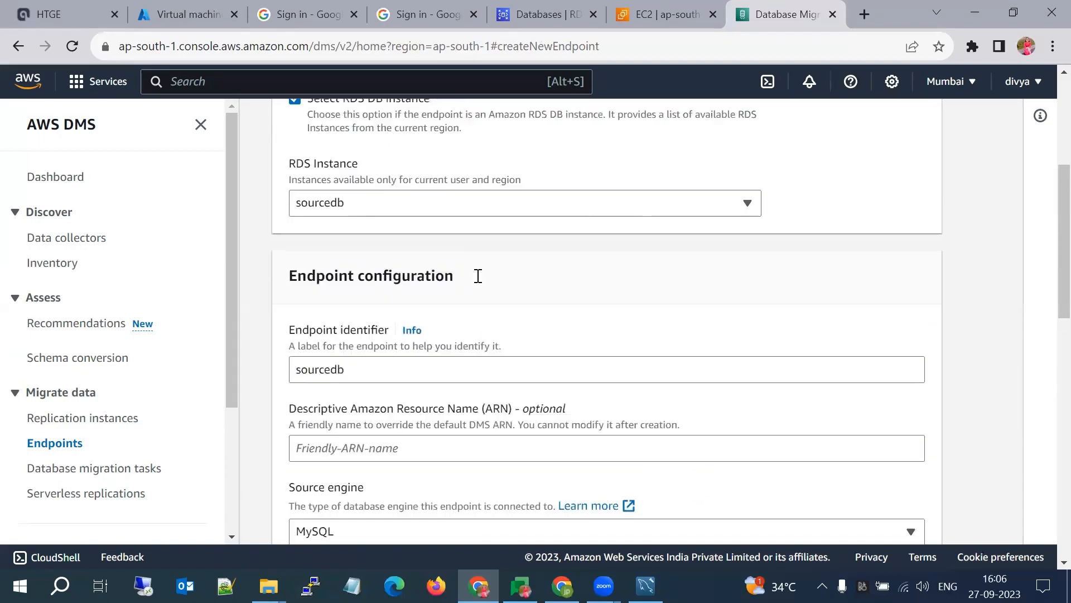
scroll(422, 247, down, 5)
scroll(422, 252, down, 3)
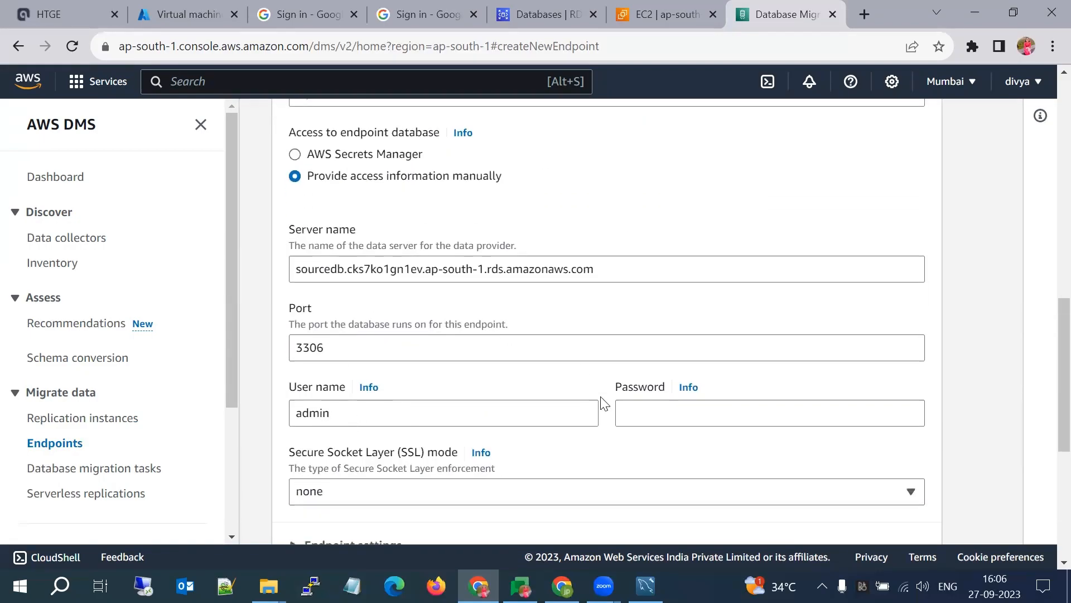
click(647, 410)
text(••)
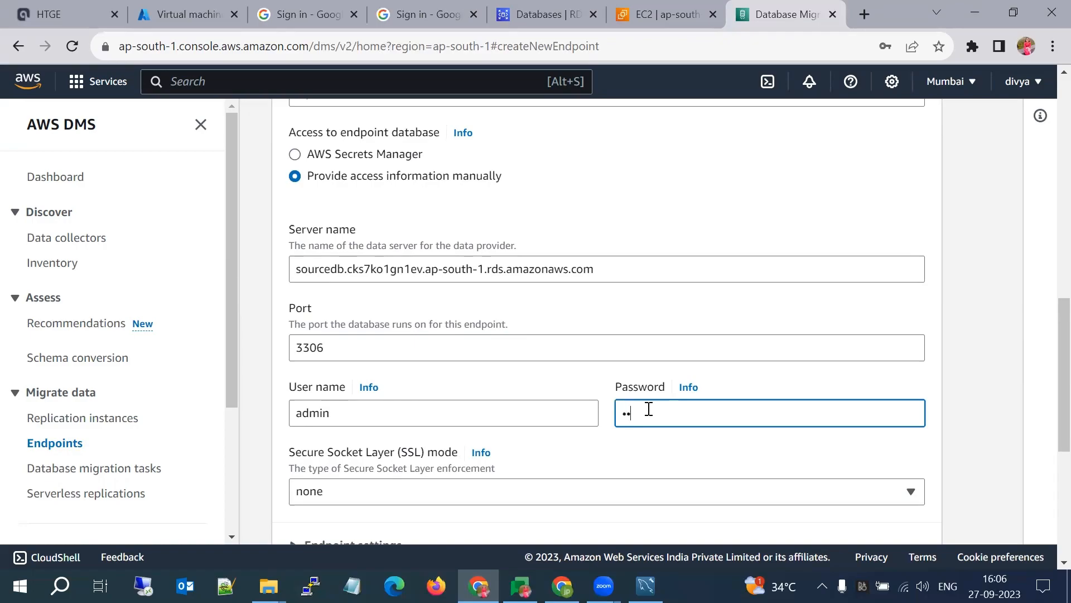
text(••••••••)
Expand the source endpoint's KMS key section and review its encryption settings.
scroll(379, 383, down, 6)
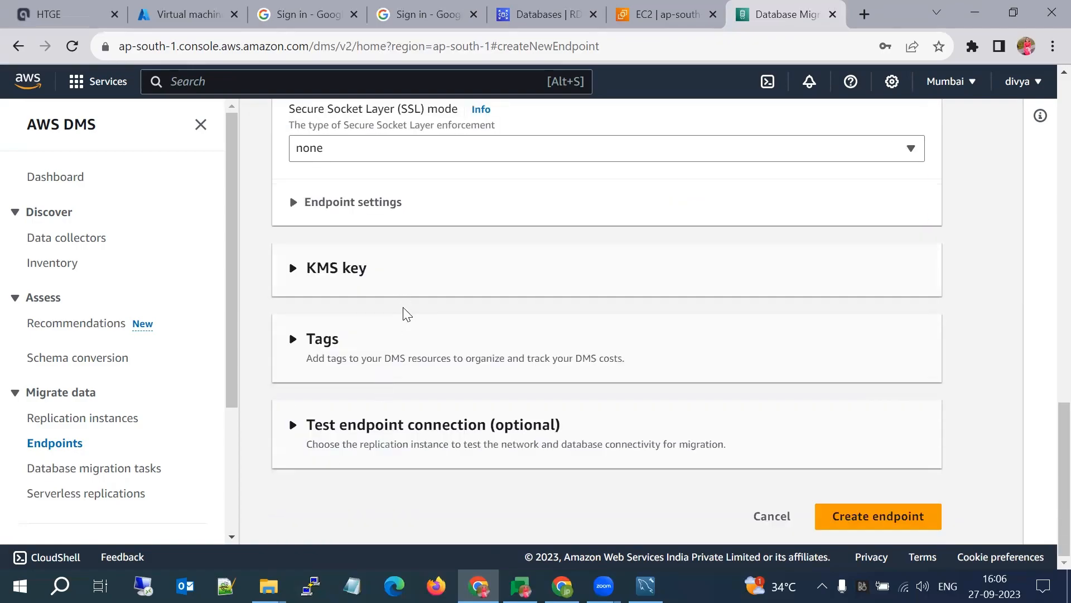
click(395, 267)
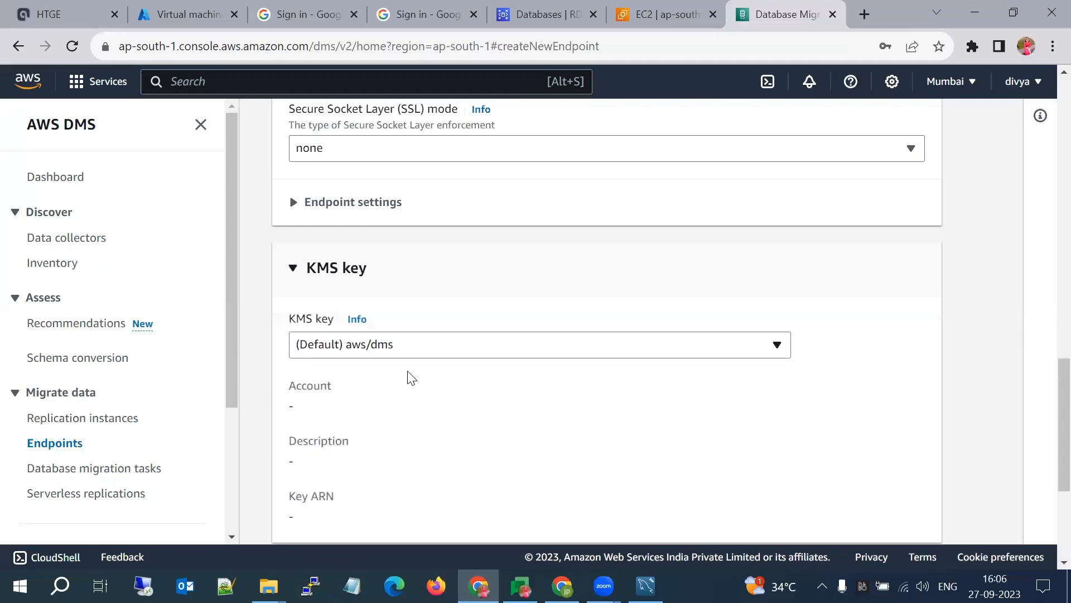
scroll(407, 376, down, 4)
scroll(407, 375, up, 2)
scroll(407, 375, down, 2)
Change the endpoint identifier to sourcedbendpoint, create the source endpoint and refresh the endpoints list.
scroll(410, 377, up, 10)
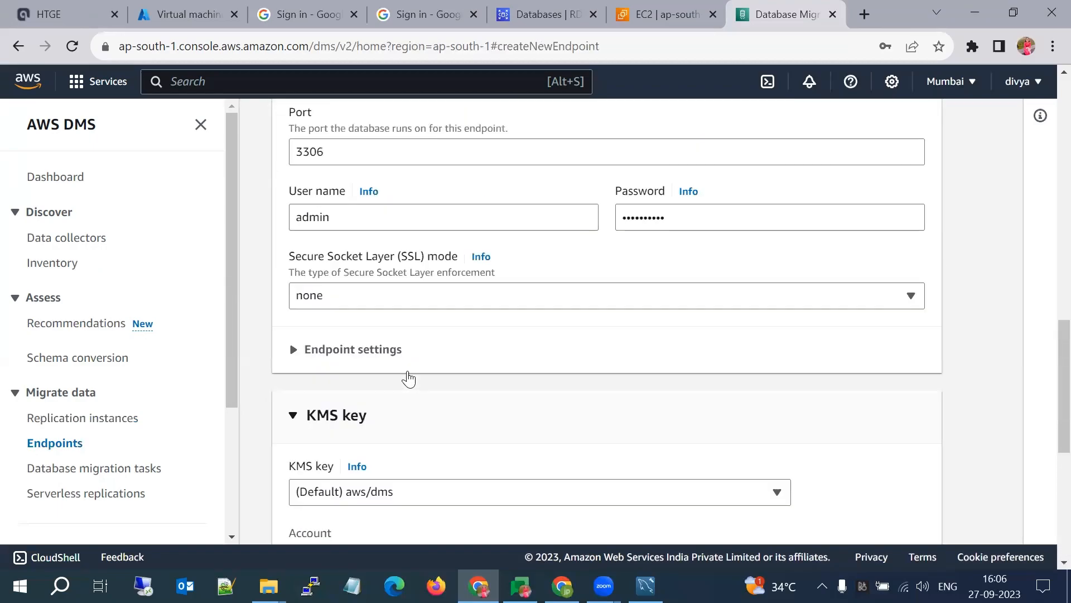
scroll(407, 378, up, 2)
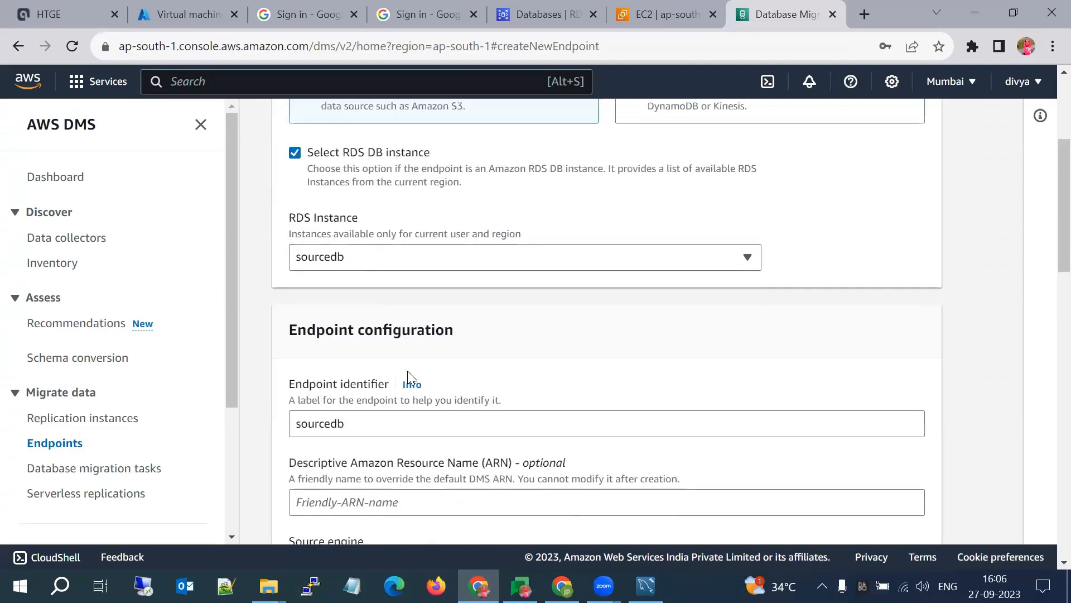
scroll(390, 391, down, 1)
click(353, 410)
text(en)
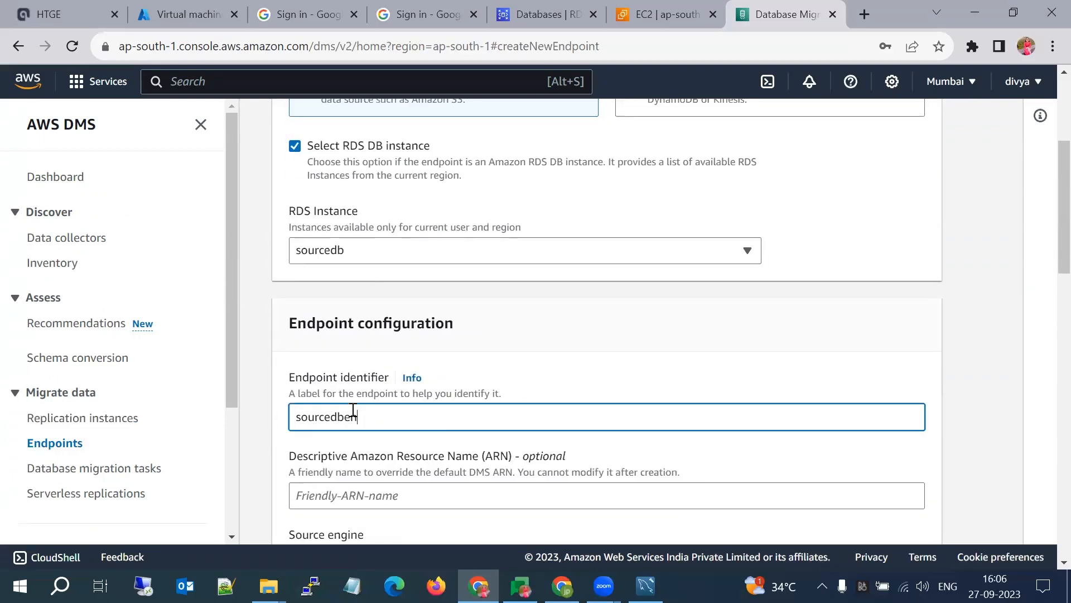
text(dpoint)
scroll(434, 472, down, 2)
scroll(434, 471, down, 15)
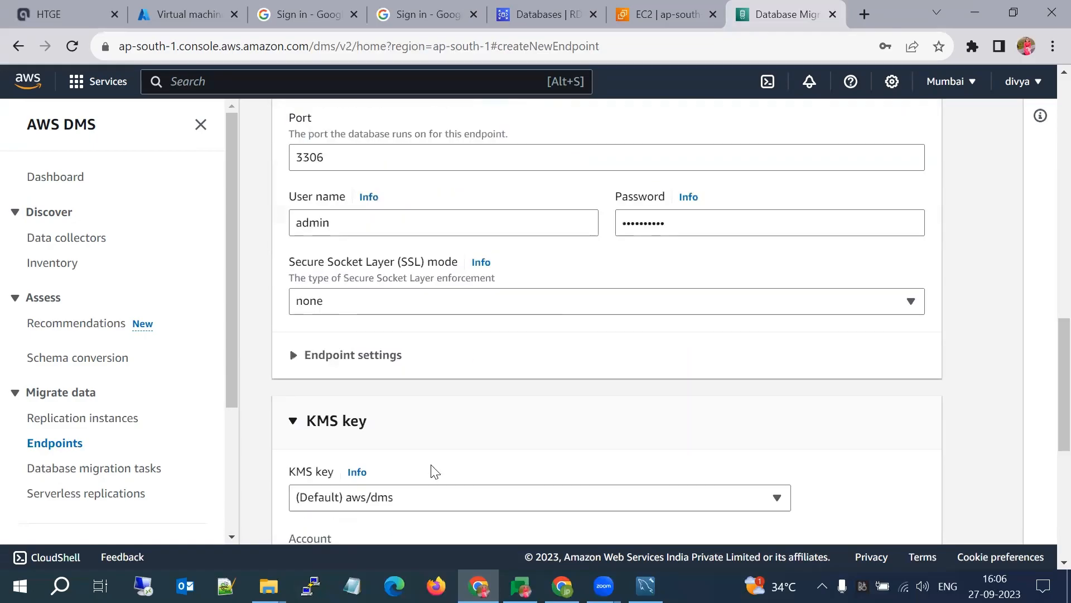
click(852, 505)
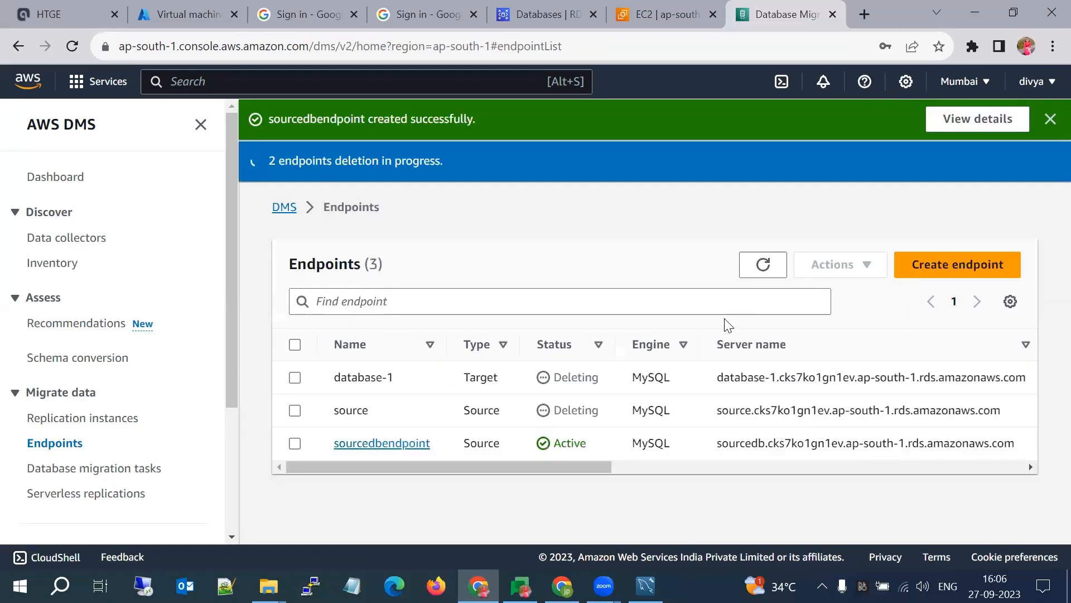
click(760, 273)
Start a new target endpoint based on an RDS DB instance and choose the instance database-2.
click(926, 270)
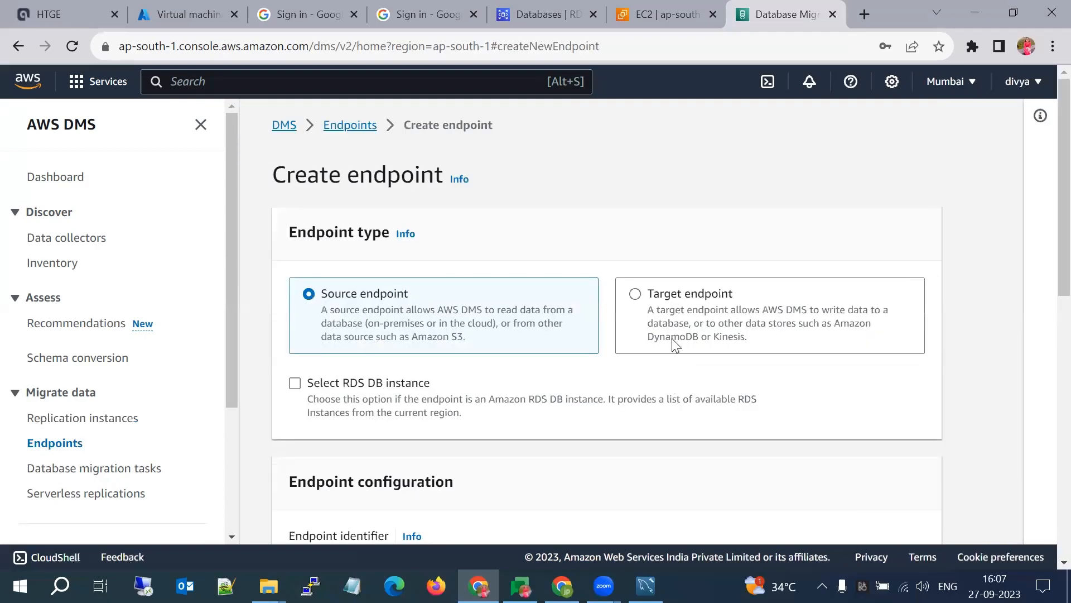
click(676, 345)
scroll(675, 345, down, 2)
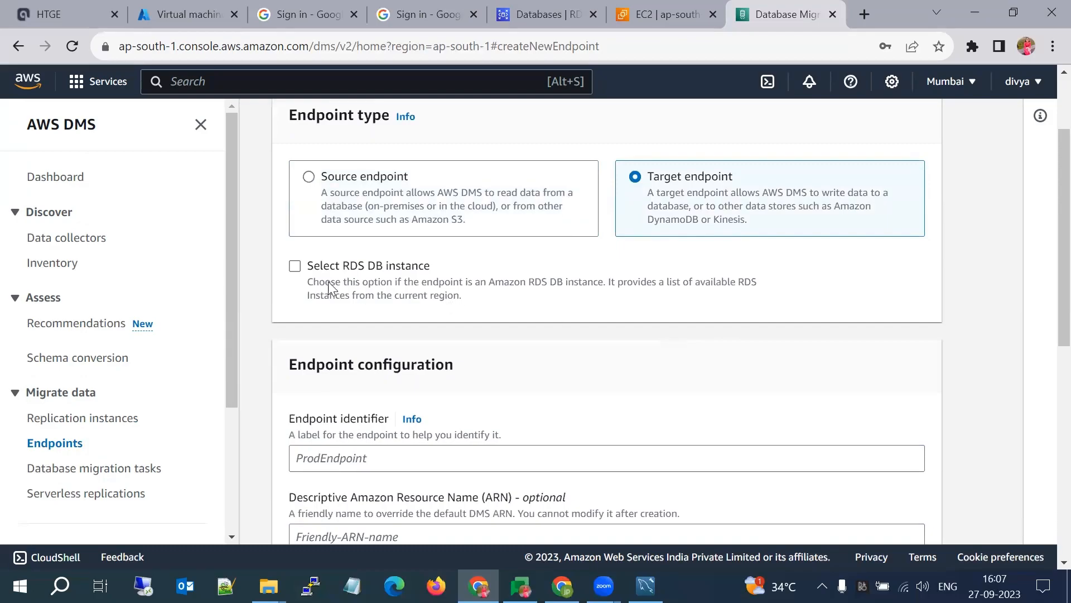
click(295, 266)
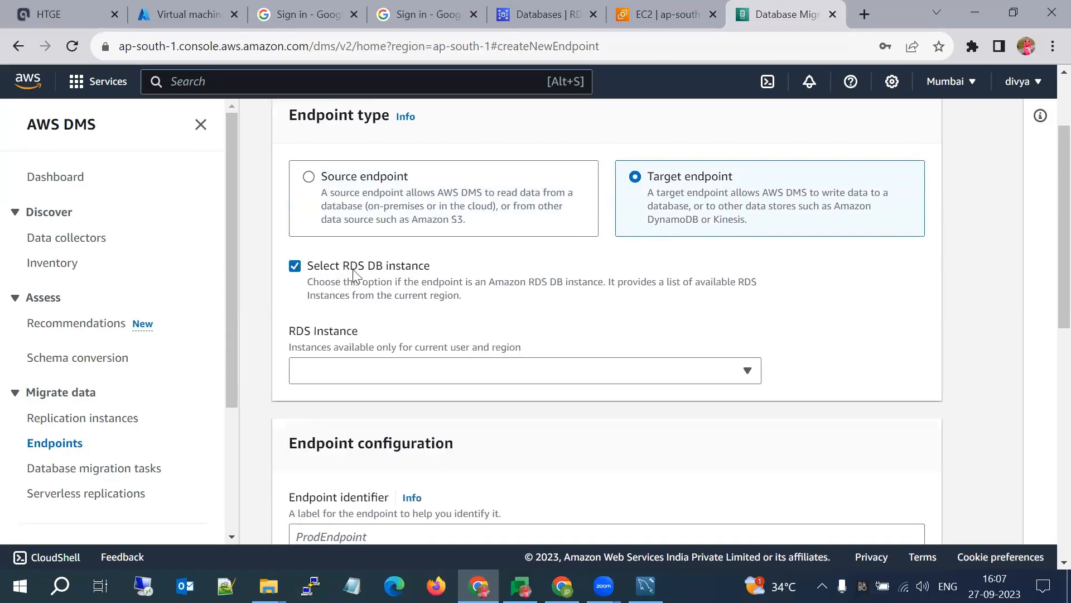
scroll(414, 355, down, 1)
click(415, 362)
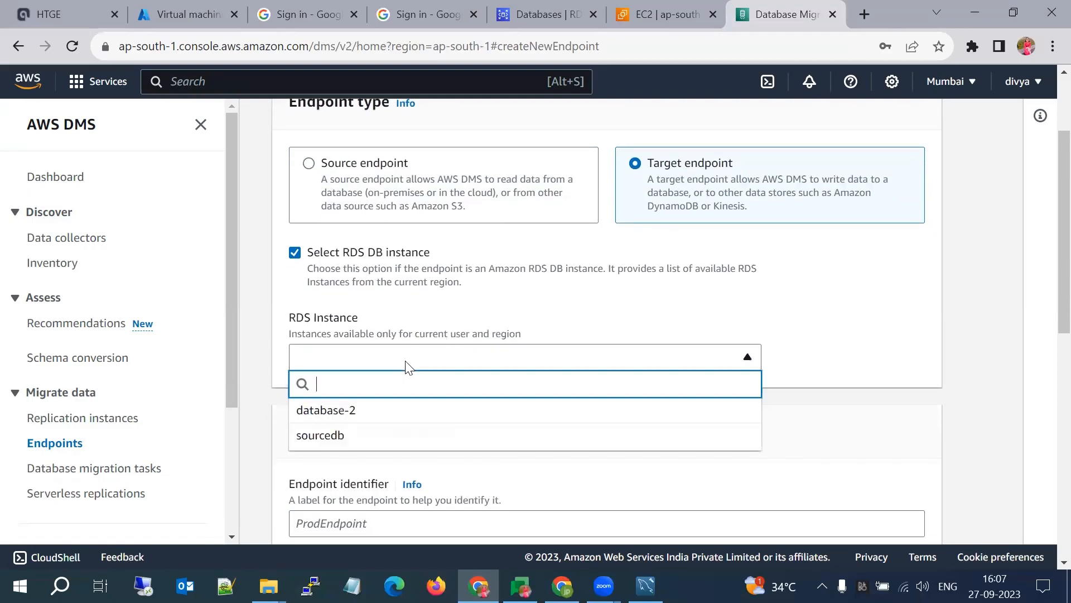
click(365, 412)
Replace the target endpoint's identifier with targetdbendpoint.
scroll(364, 416, down, 4)
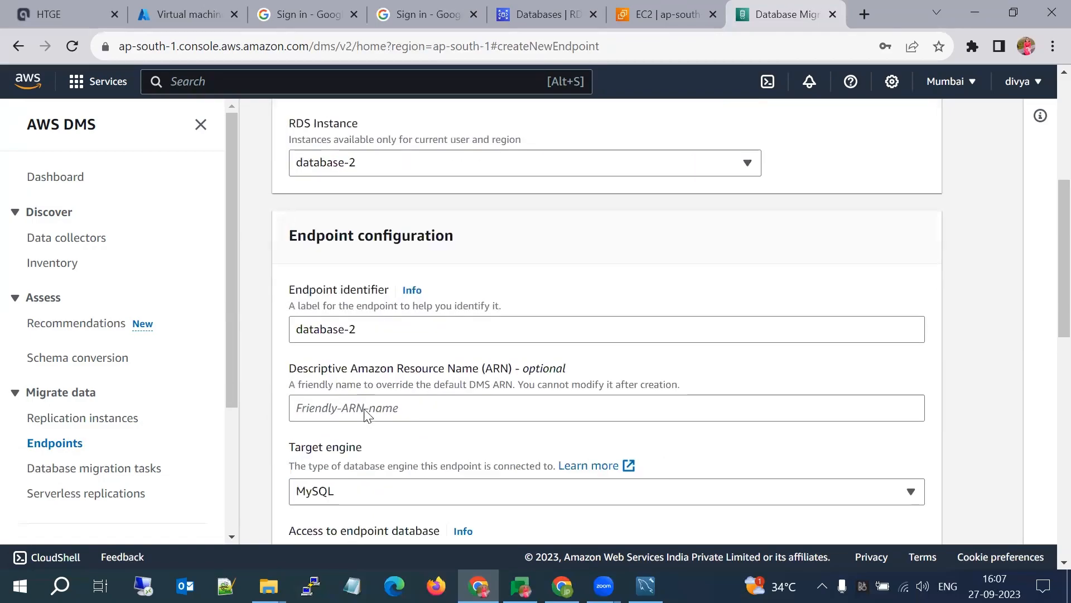
scroll(364, 327, down, 1)
click(365, 263)
key(ctrl+a)
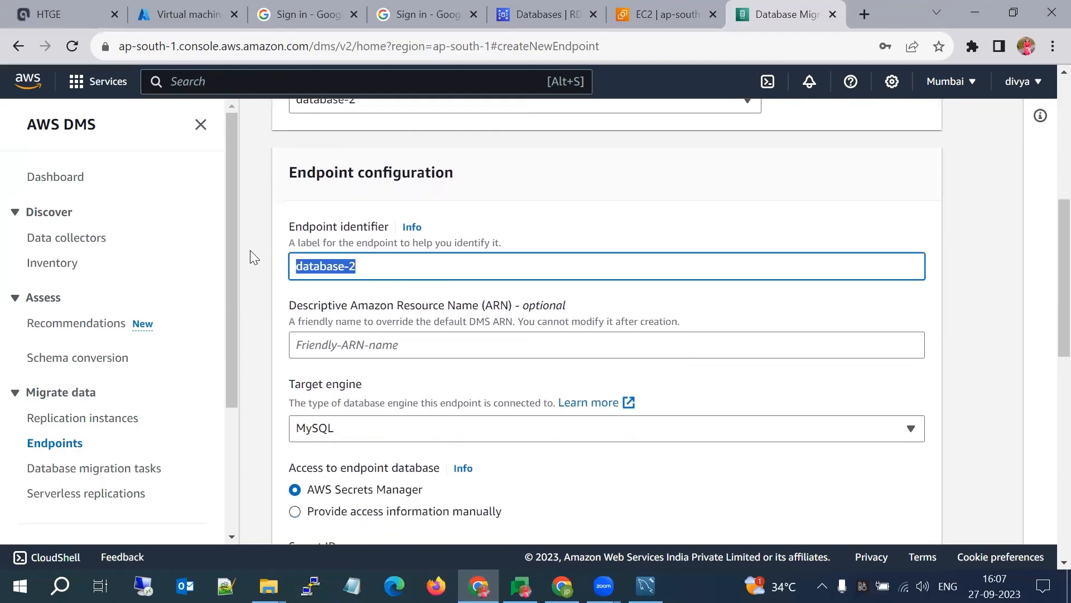
text(targ)
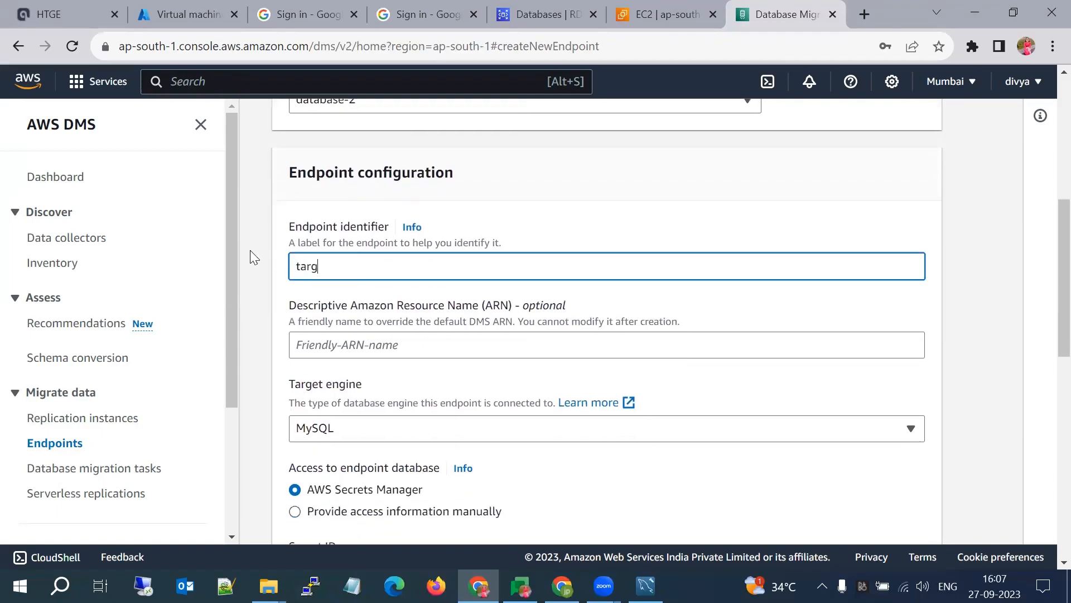
text(etdbendpoint)
Set the target endpoint's database access to manually provided information and enter the database password.
scroll(415, 339, down, 3)
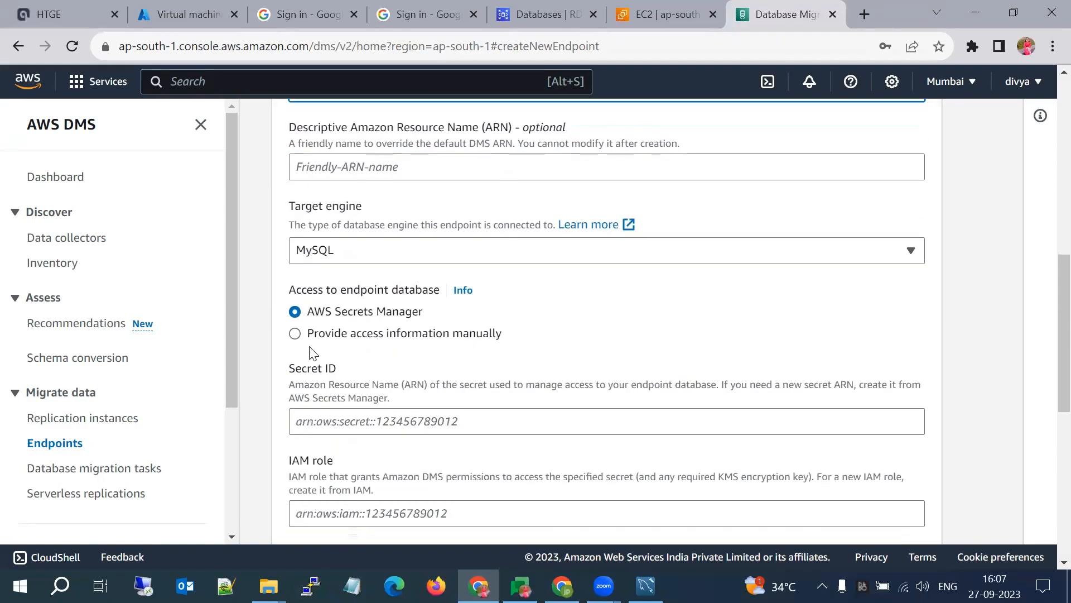
click(297, 338)
scroll(460, 462, down, 2)
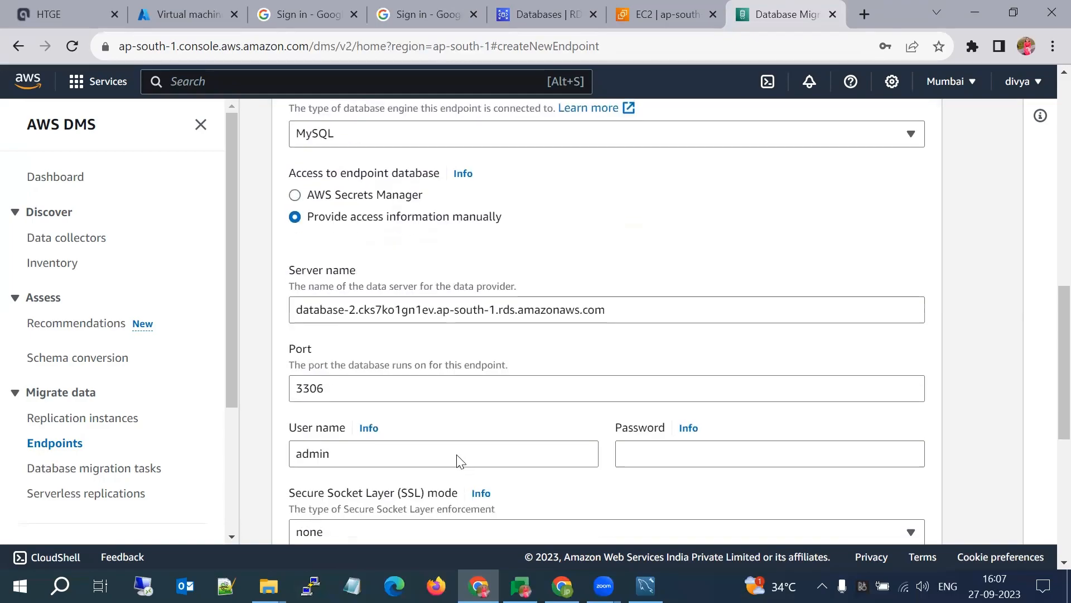
click(673, 456)
text(••••••••••)
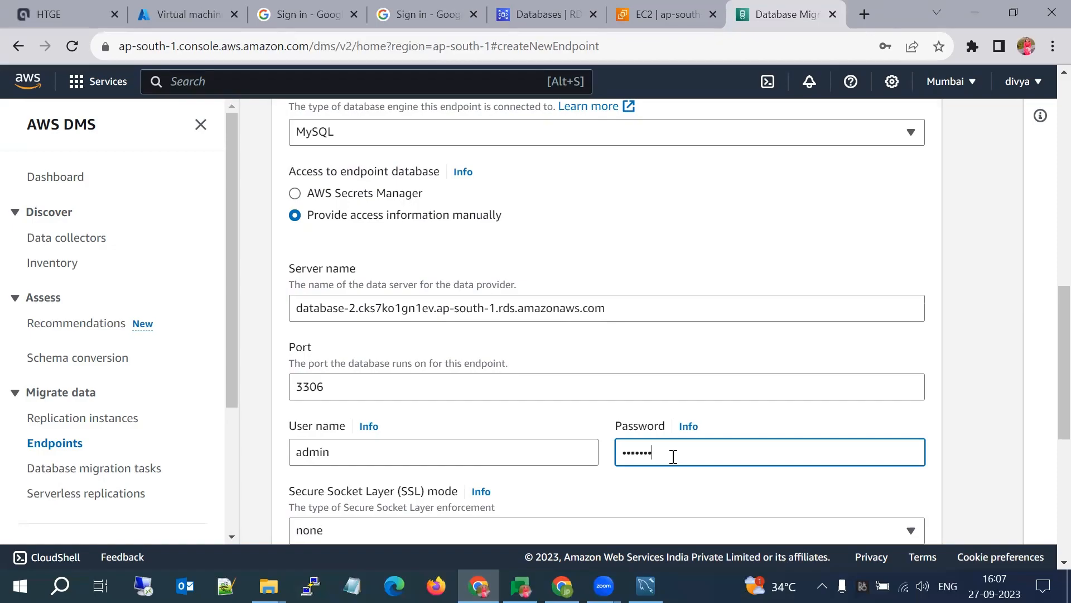
Expand the endpoint settings for review, create the target endpoint and refresh the endpoints list.
scroll(672, 455, down, 3)
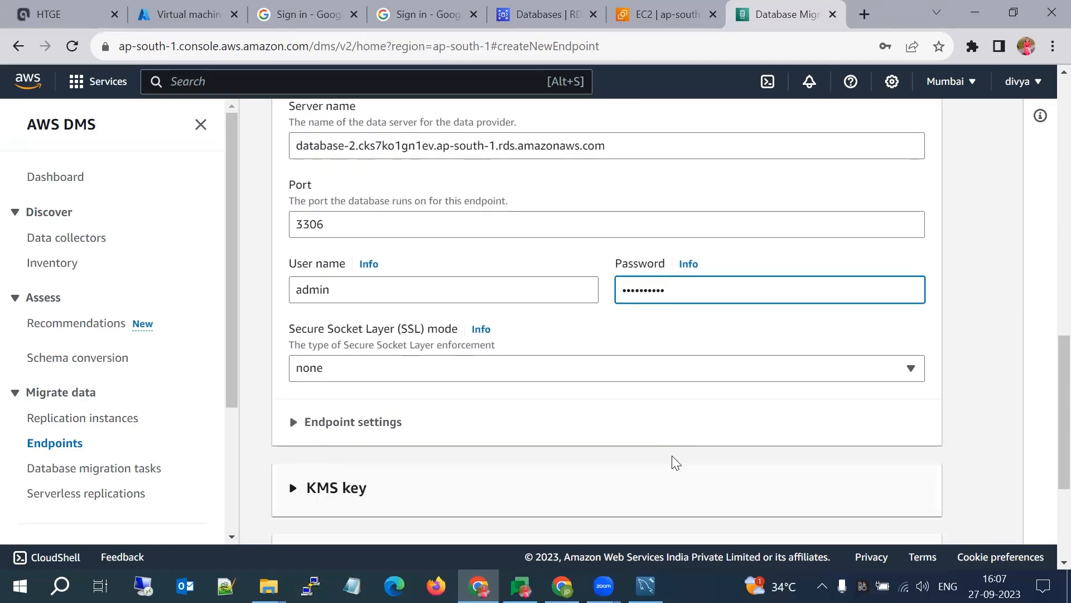
scroll(525, 362, down, 2)
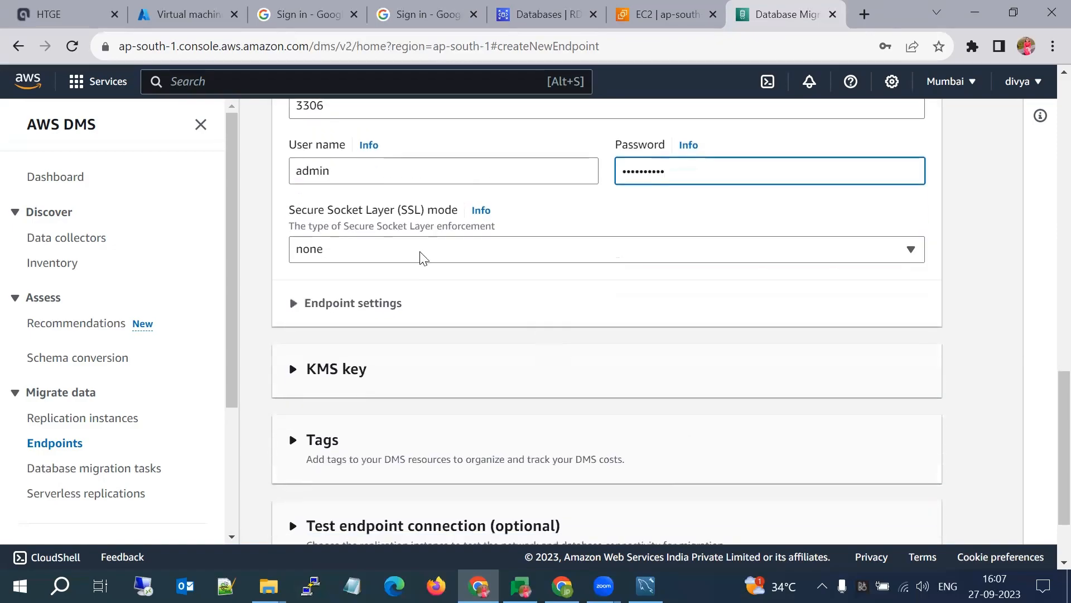
click(368, 303)
scroll(533, 348, down, 6)
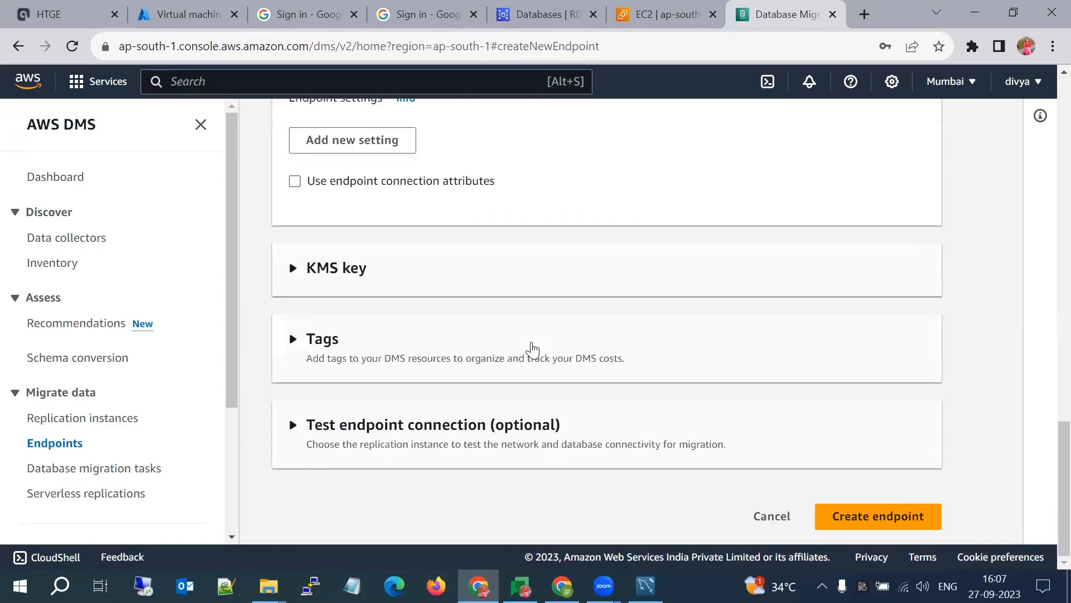
click(862, 520)
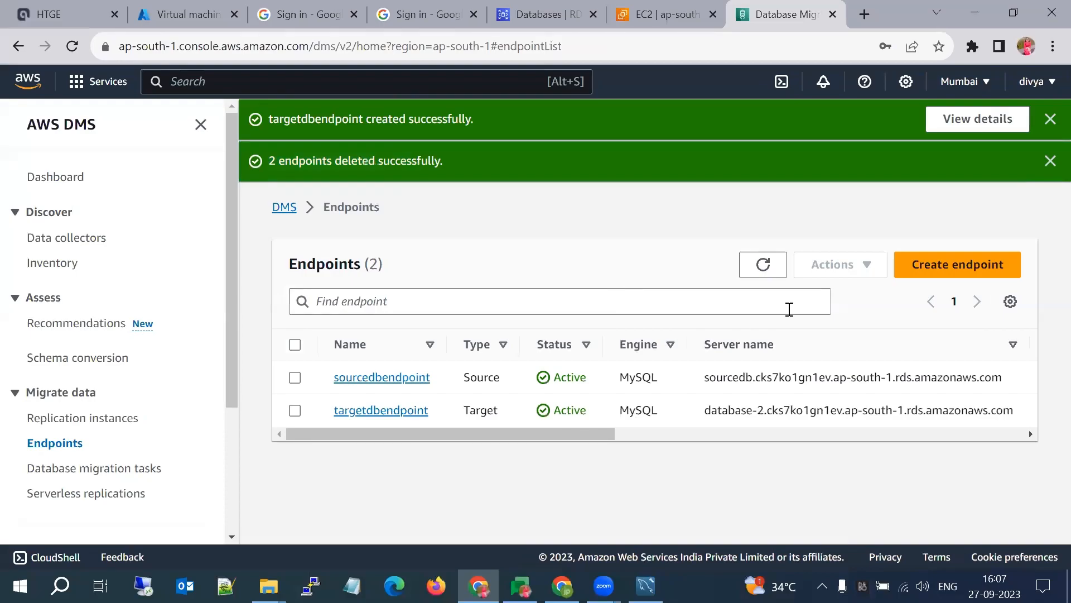
click(763, 264)
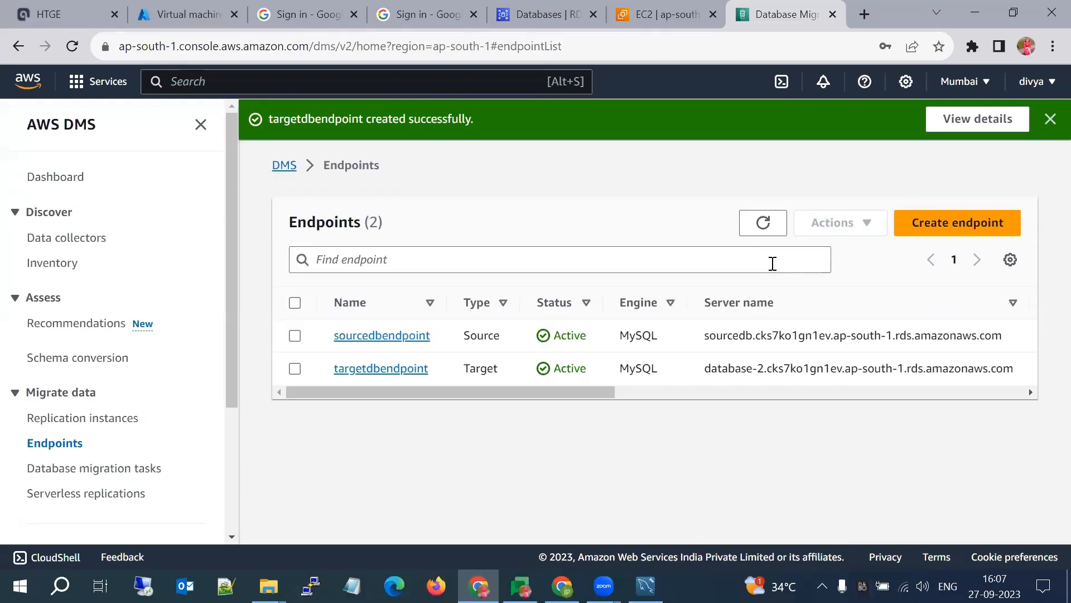
Check the creation status of replicationinstance1 after reloading the page, and review the list of endpoints.
click(84, 428)
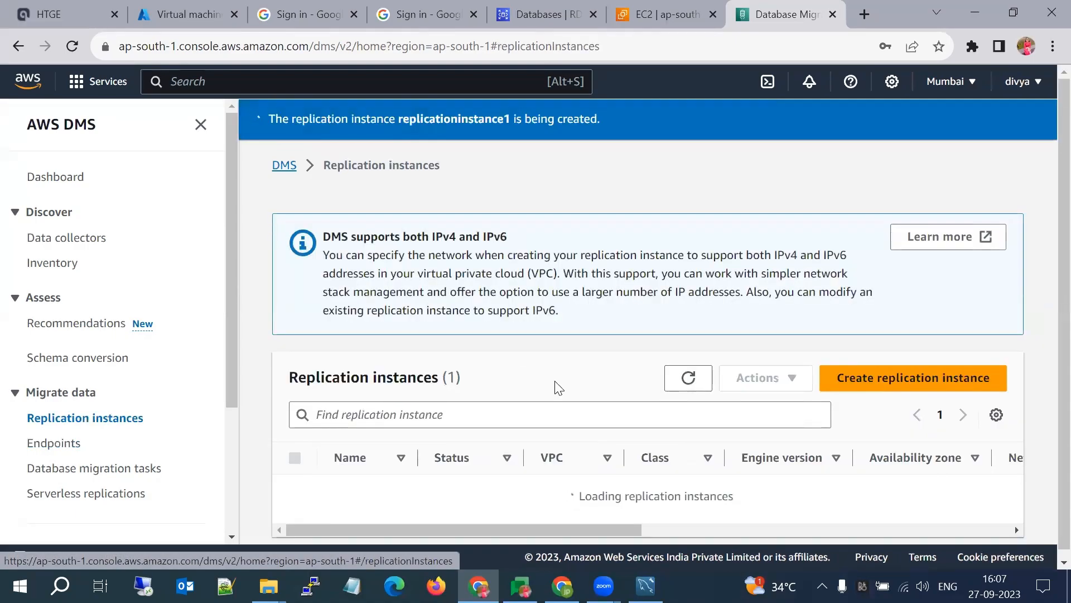
click(715, 390)
click(654, 58)
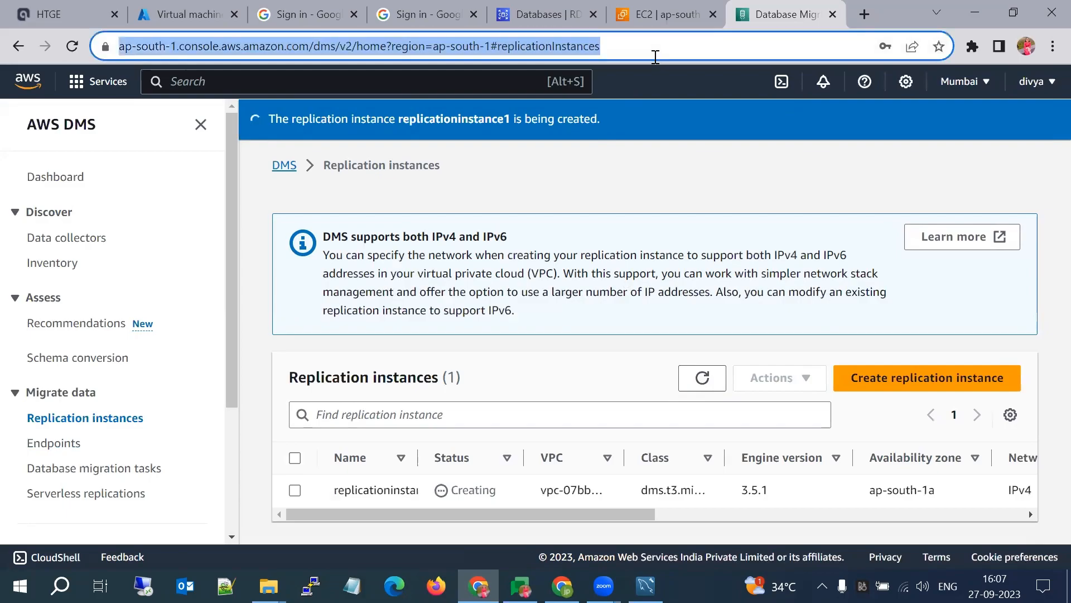
key(Return)
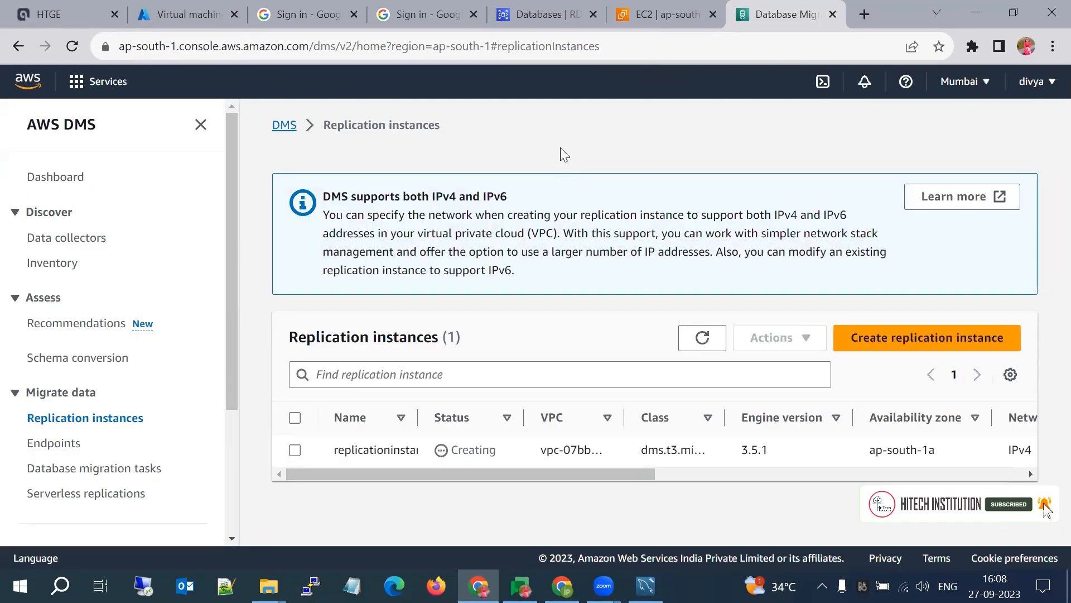
click(72, 444)
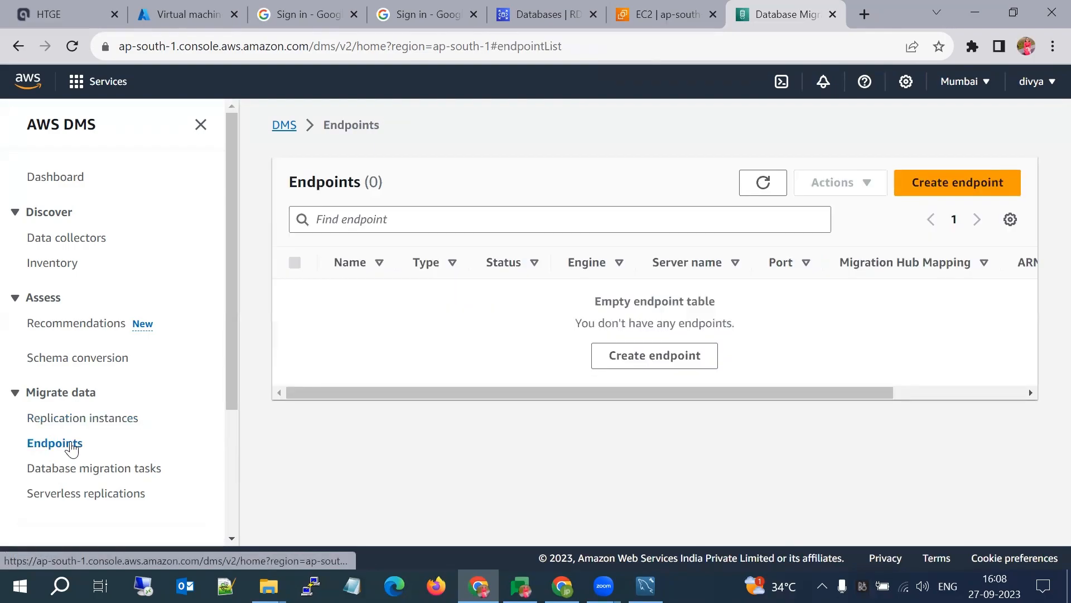
drag(605, 352, 518, 349)
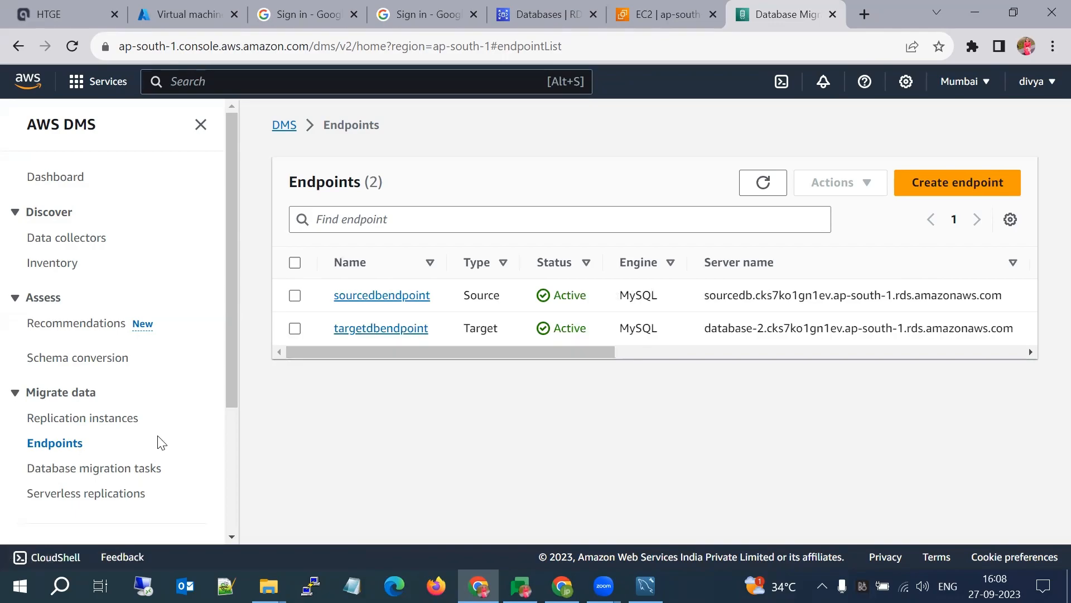
Return to the replication instances and refresh the list to recheck the status of replicationinstance1.
click(104, 422)
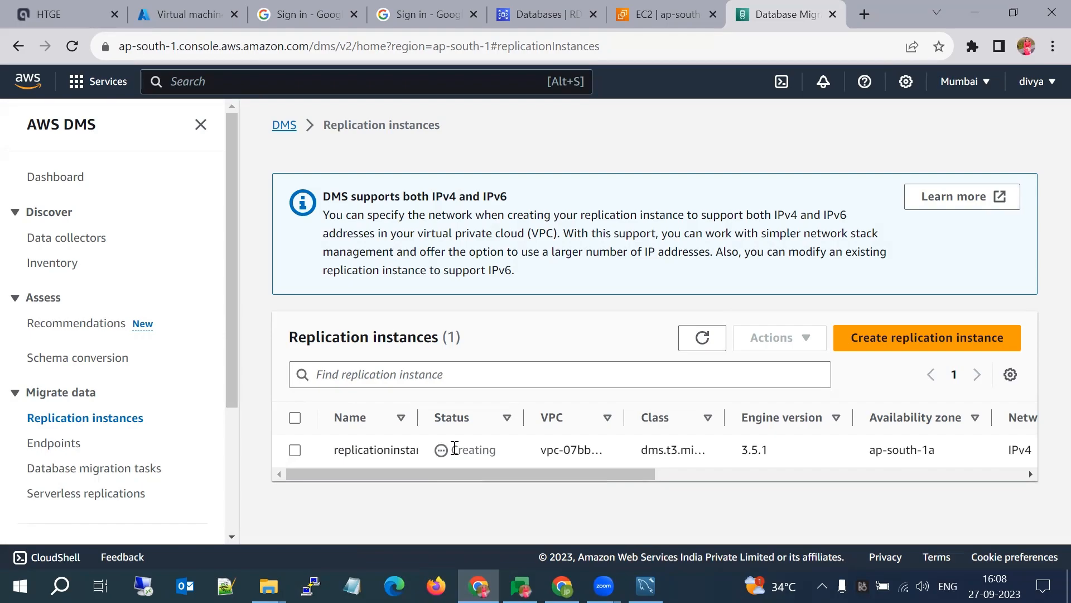
click(701, 339)
click(701, 339)
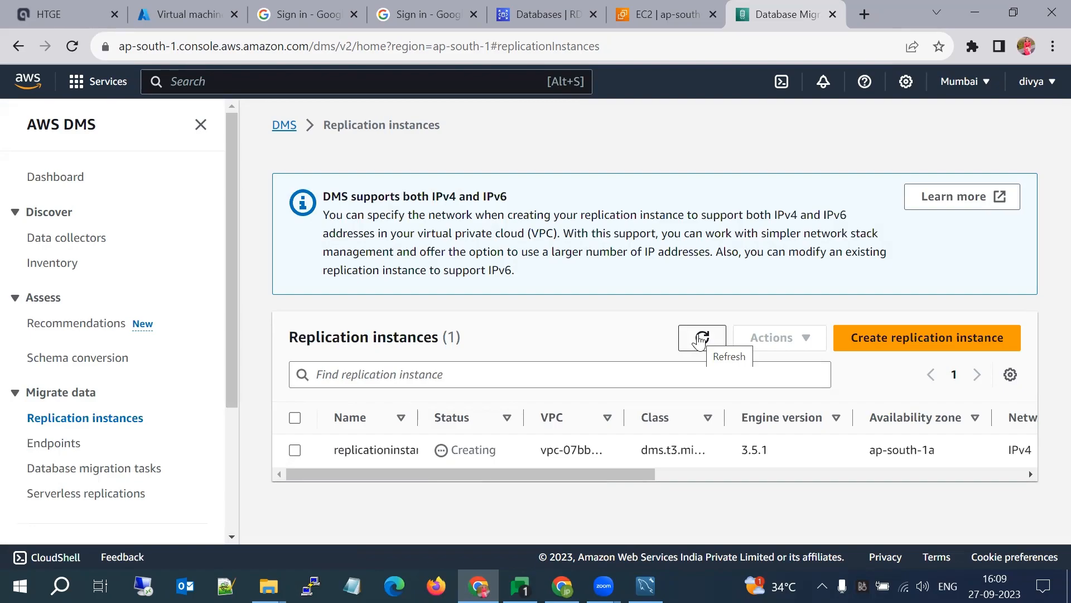
click(556, 44)
key(Return)
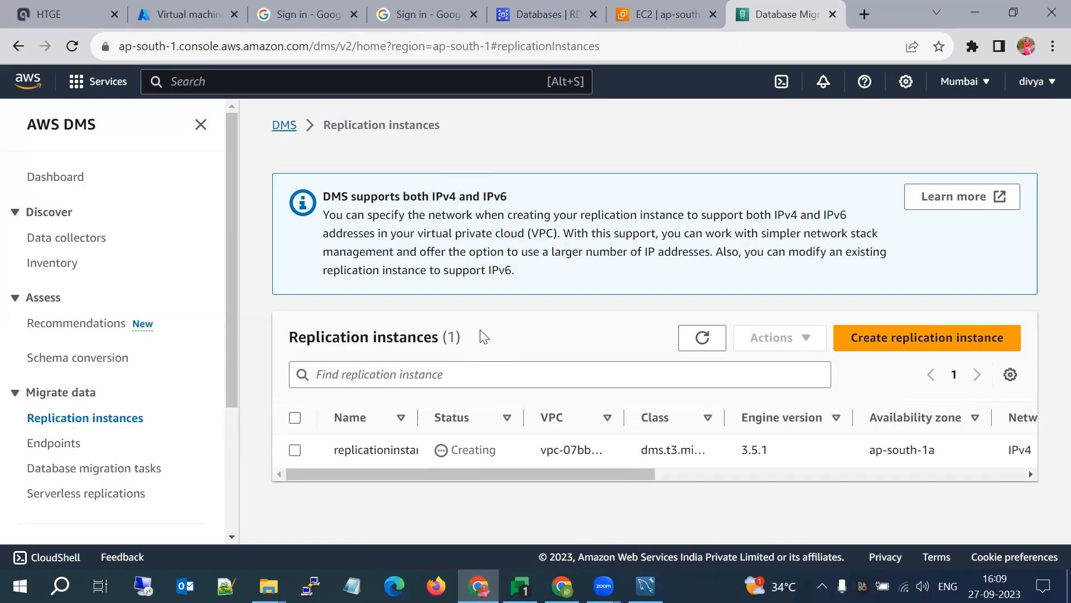
click(701, 339)
Open sourcedbendpoint from the endpoints list and review its connections and overview details.
click(50, 442)
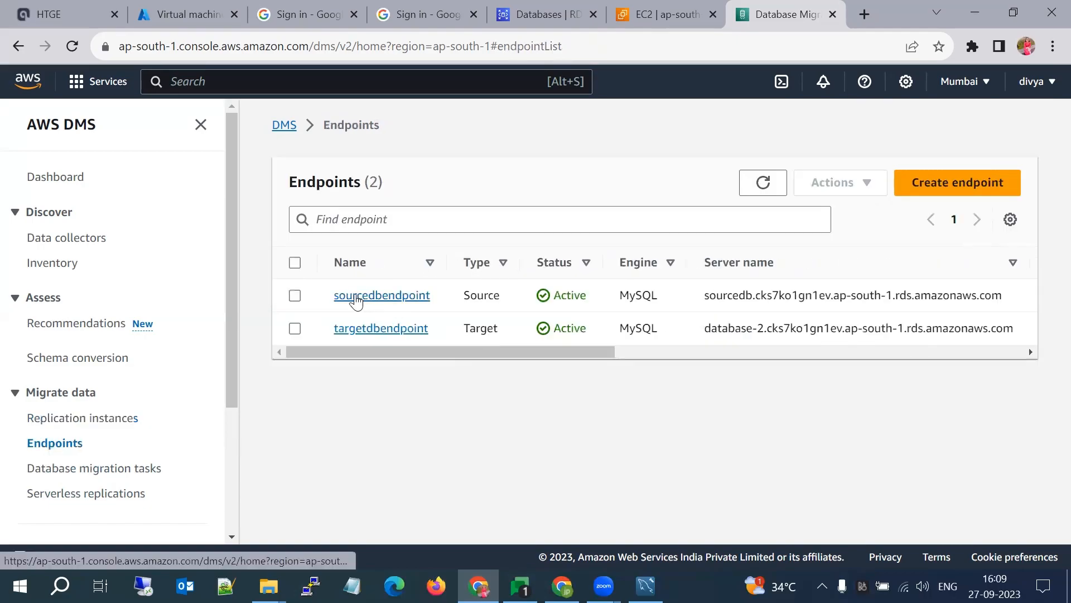
click(356, 297)
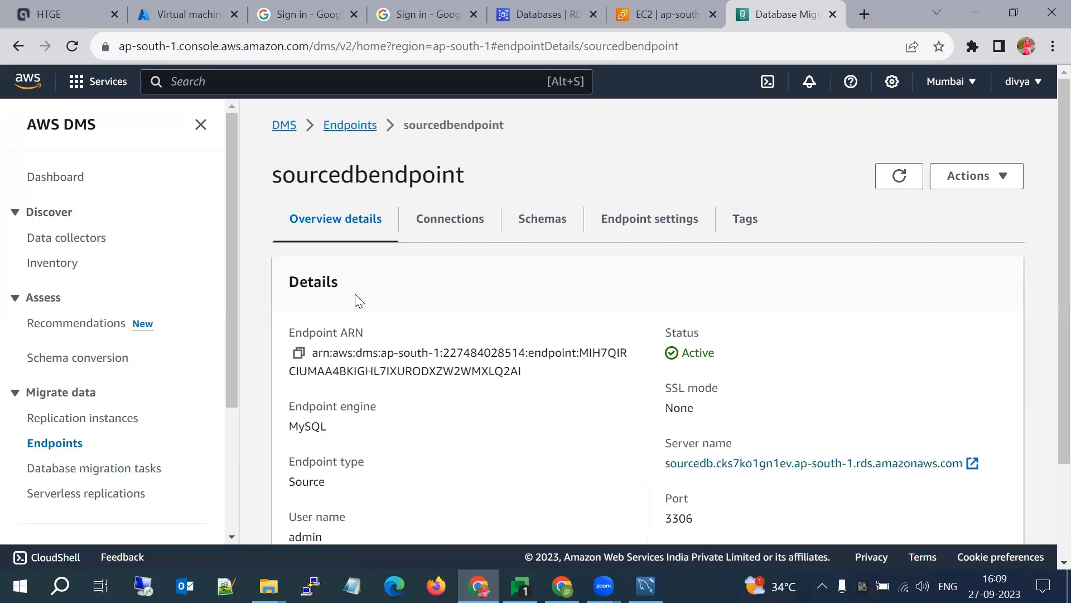
click(468, 224)
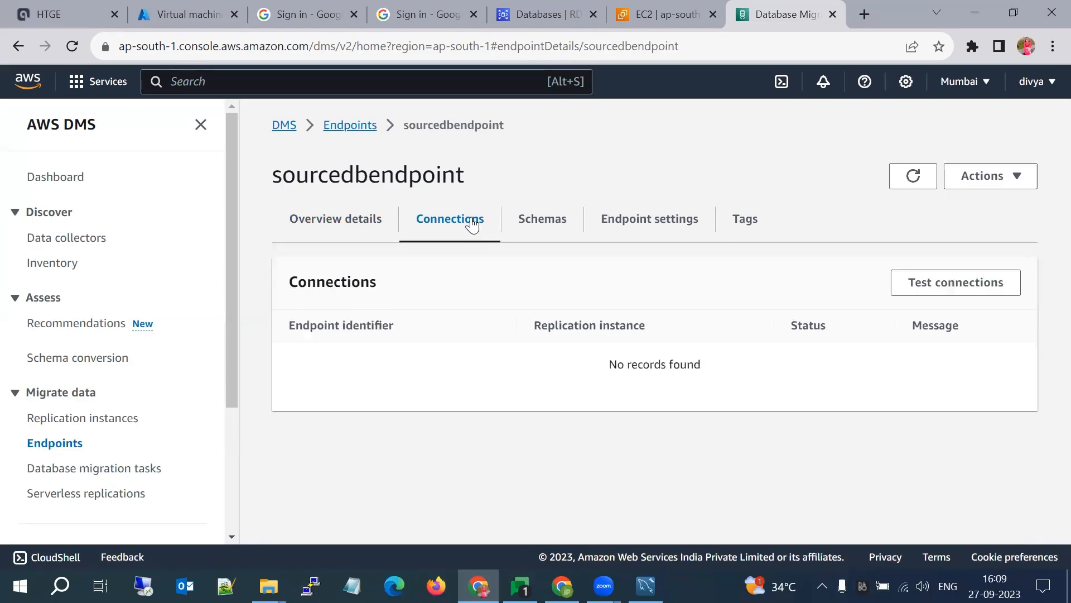
click(322, 221)
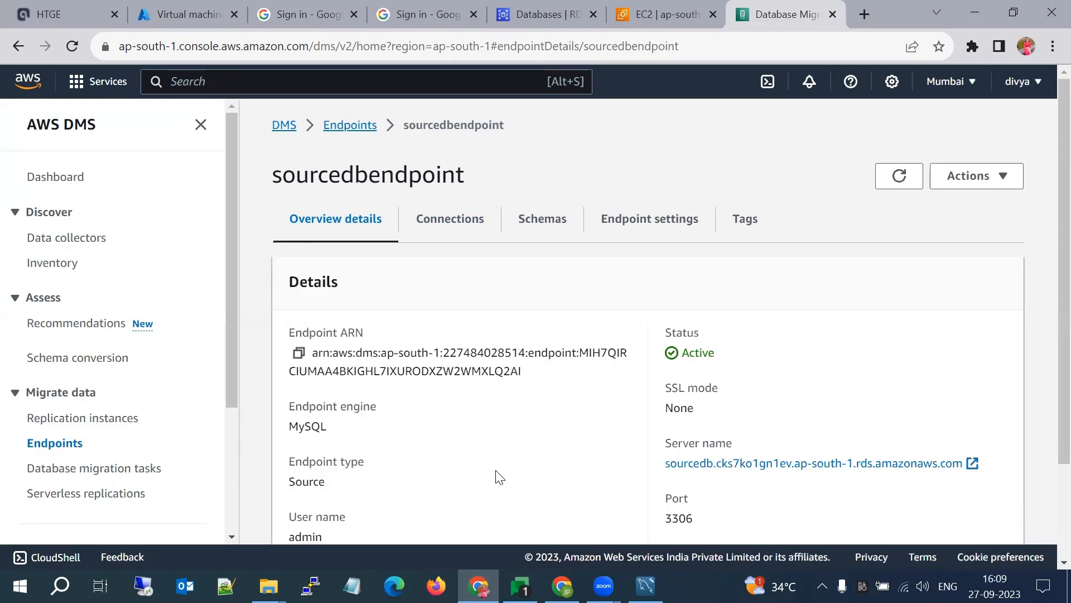
scroll(497, 474, down, 2)
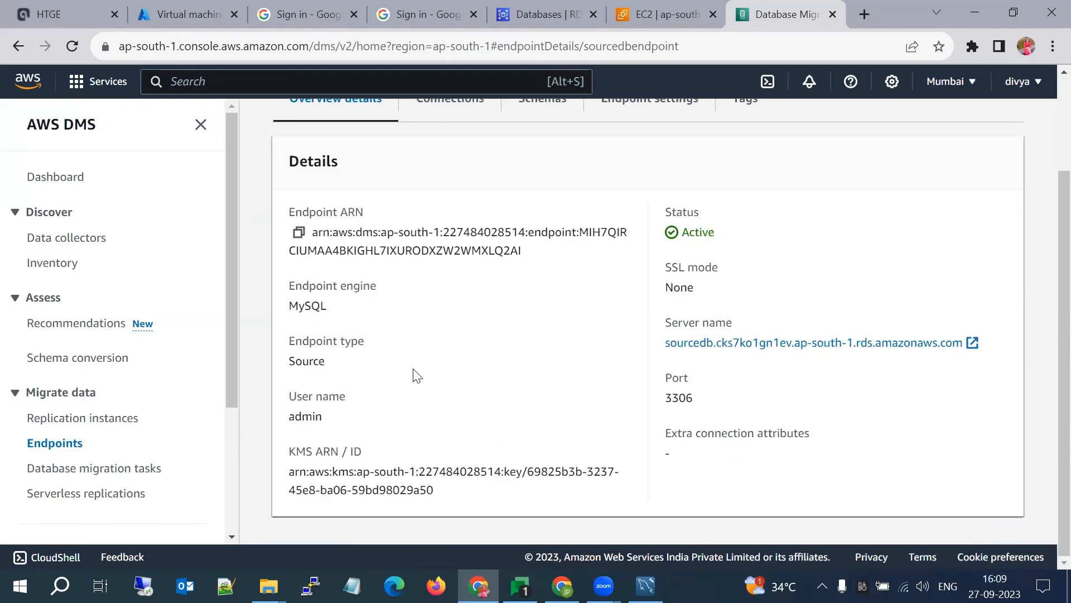
scroll(416, 375, up, 1)
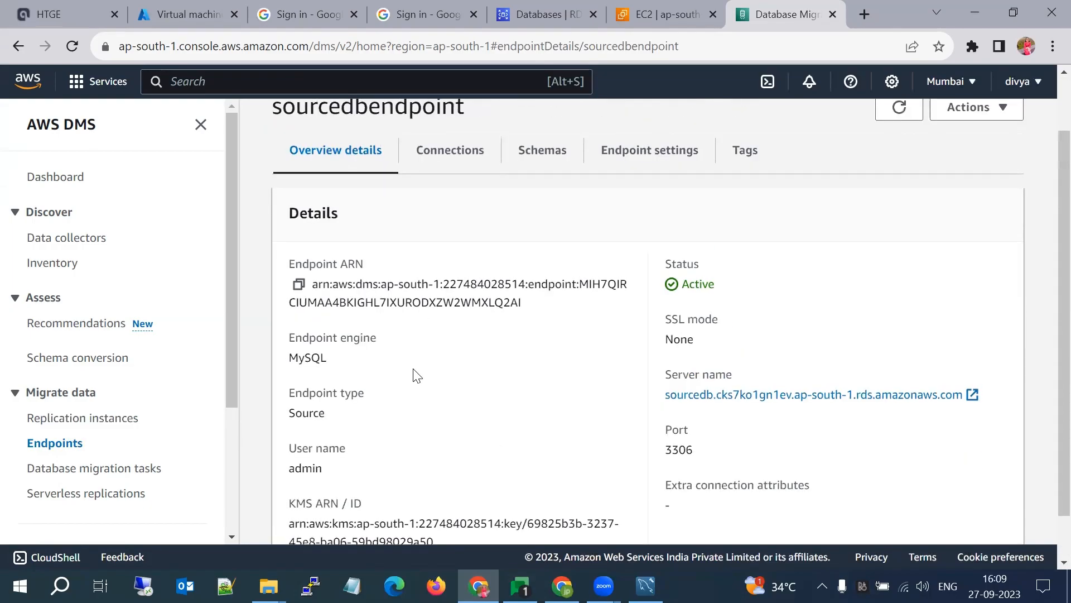
Try to run a connection test for sourcedbendpoint using replicationinstance1.
click(452, 167)
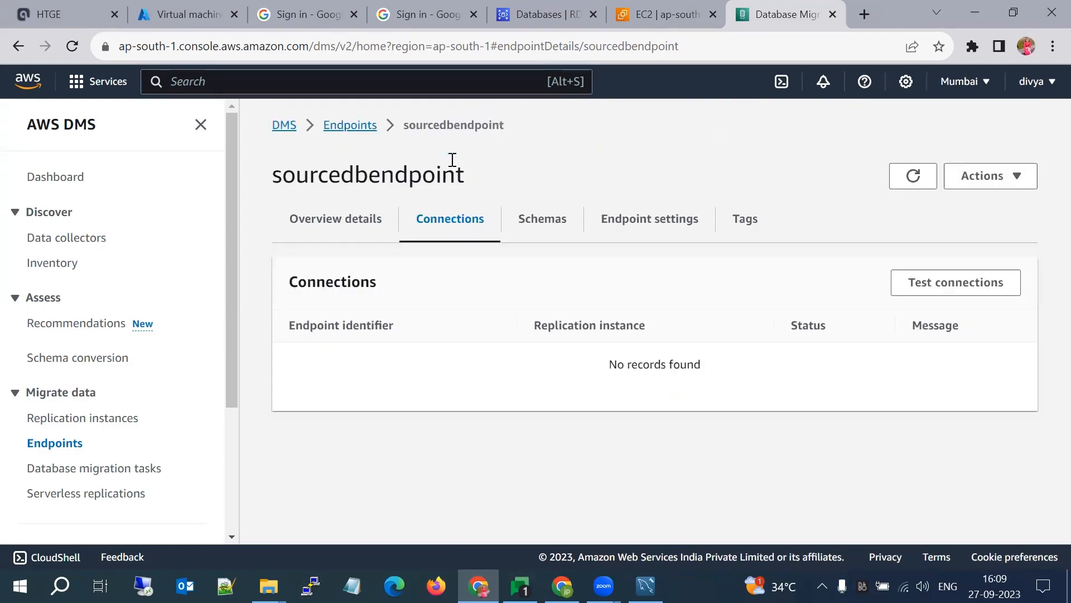
click(922, 293)
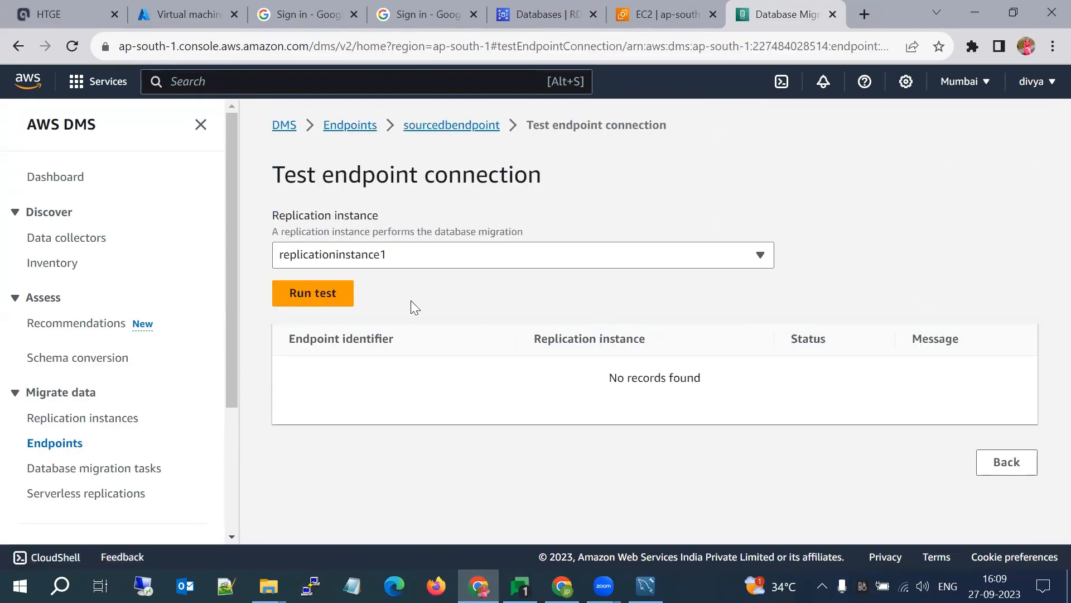
click(315, 295)
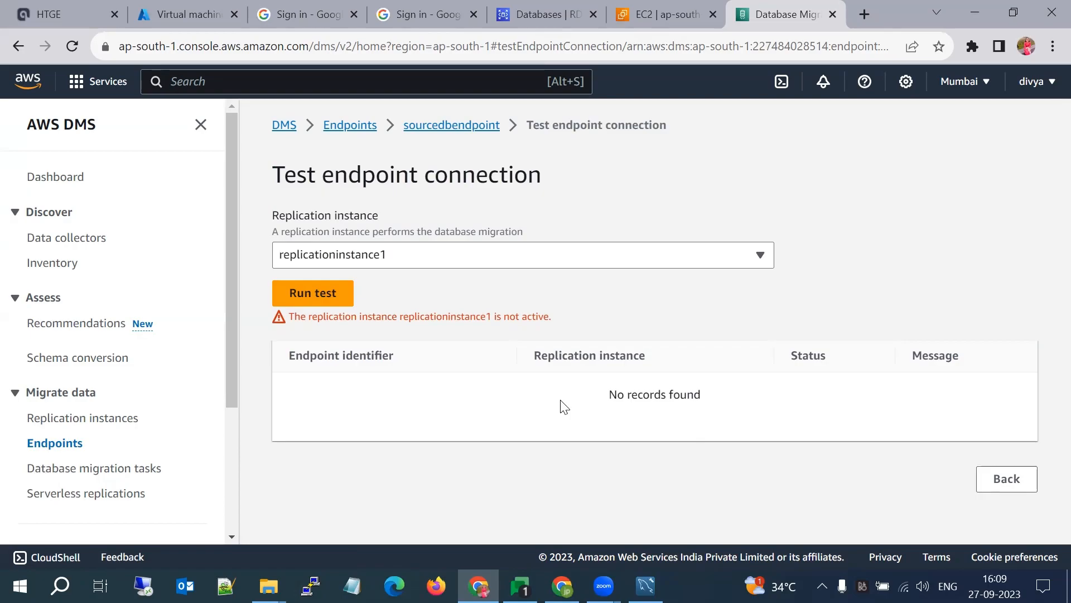
Go back to the replication instances and keep refreshing the list to monitor the status of replicationinstance1.
click(58, 423)
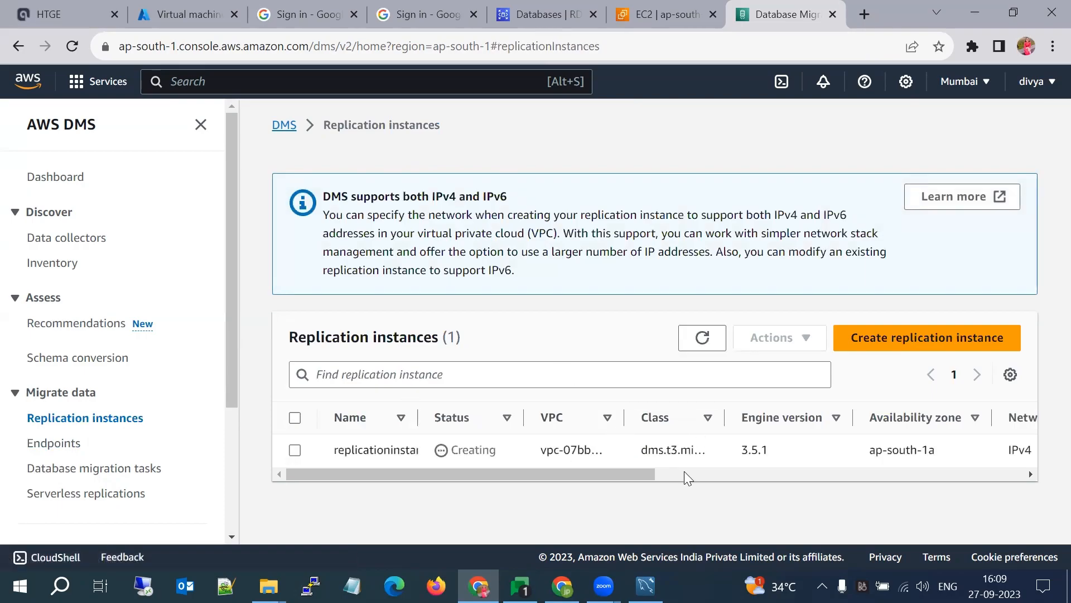
click(684, 471)
click(375, 474)
click(691, 341)
click(691, 341)
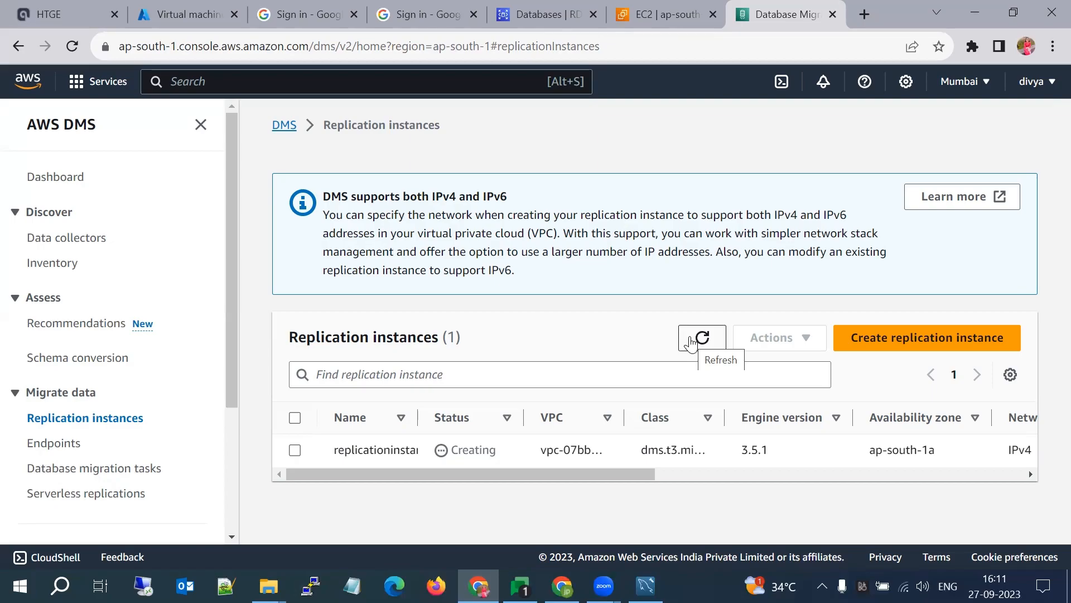
click(691, 342)
click(691, 342)
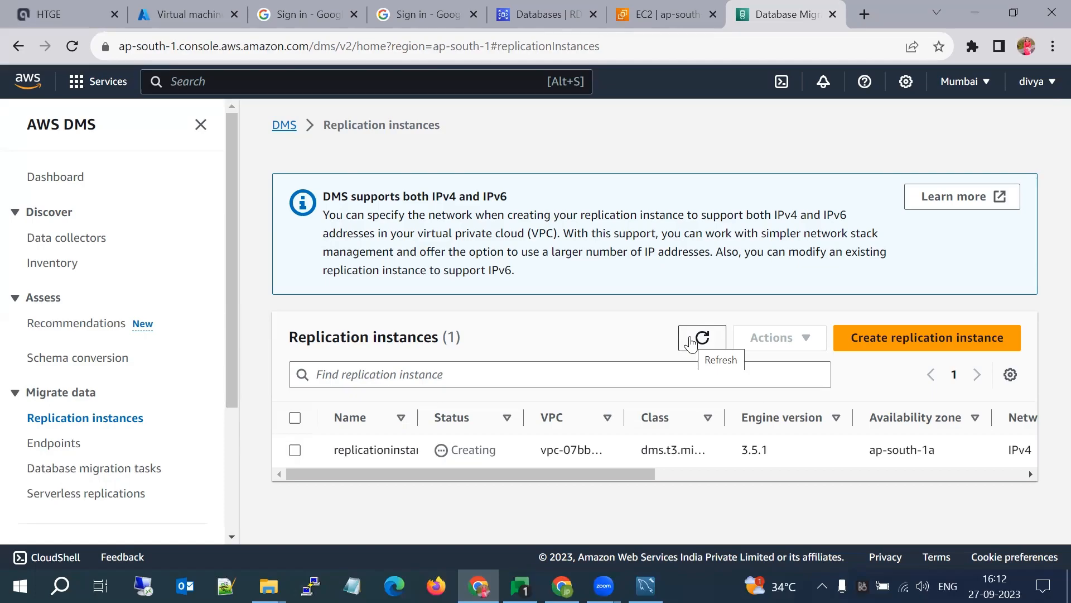
click(692, 340)
click(692, 341)
click(691, 341)
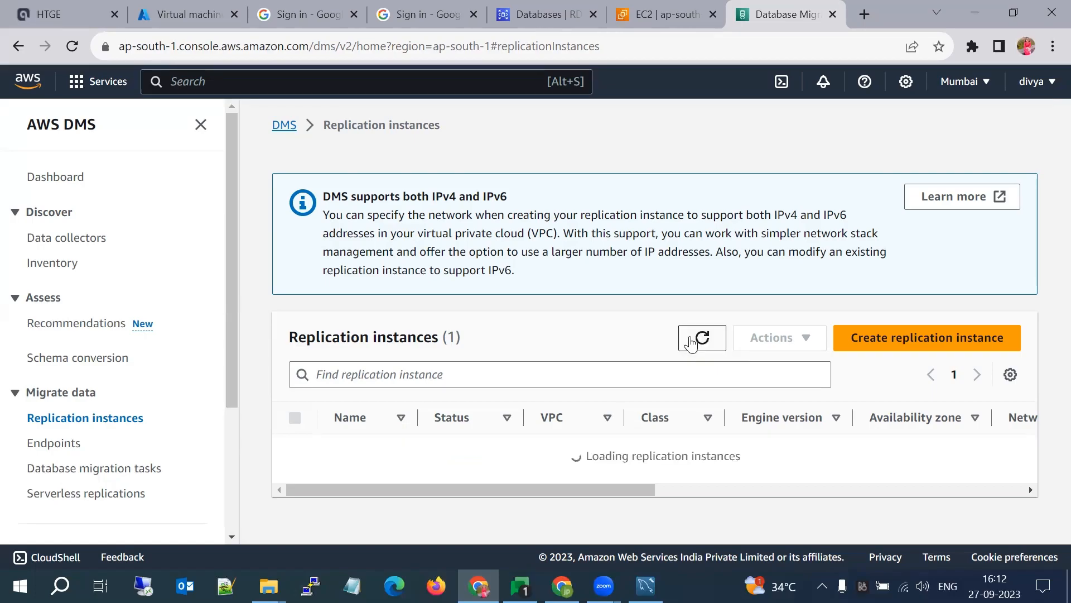
click(691, 341)
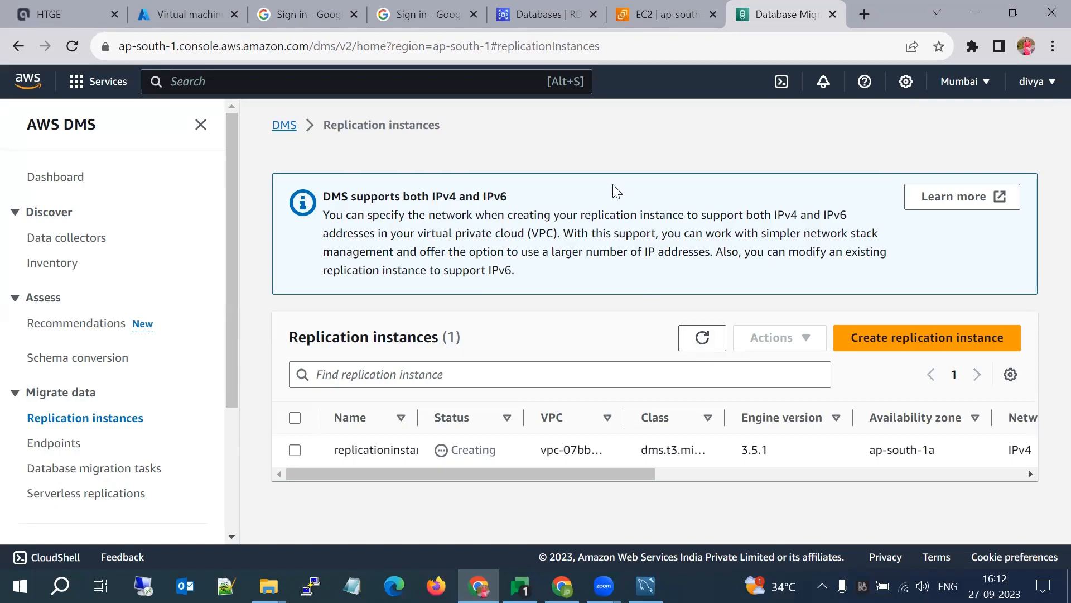
click(592, 41)
key(Return)
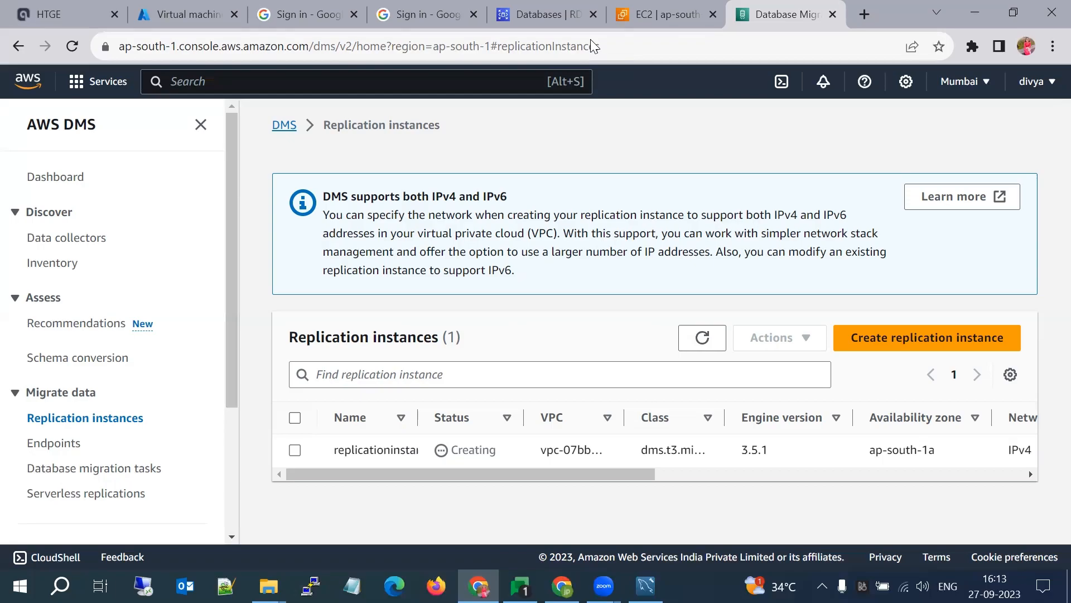
click(702, 337)
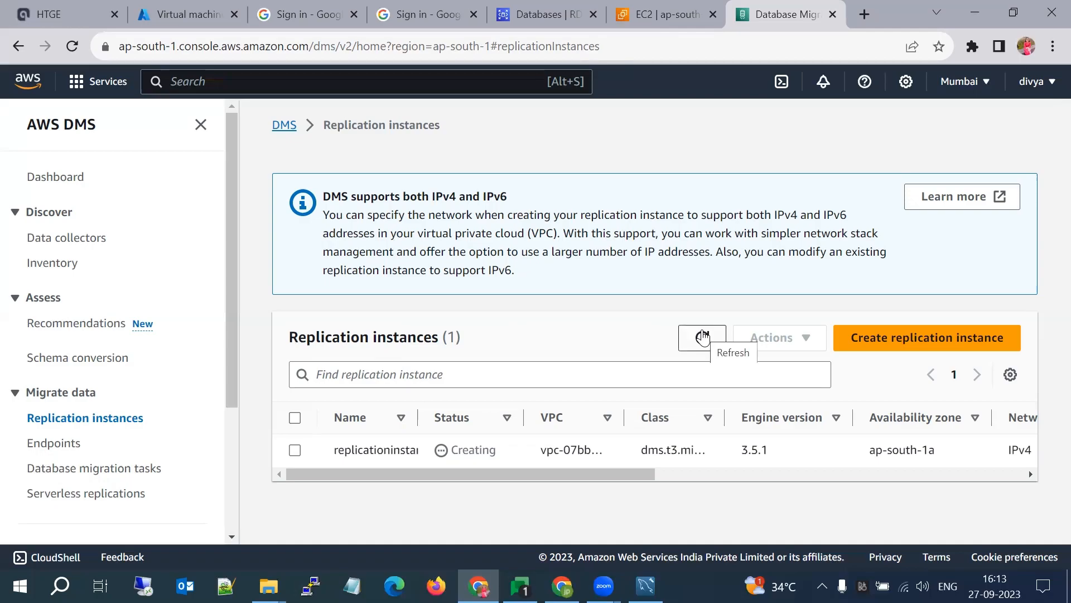
Reopen the connections of sourcedbendpoint and try the connection test with replicationinstance1 again.
click(63, 443)
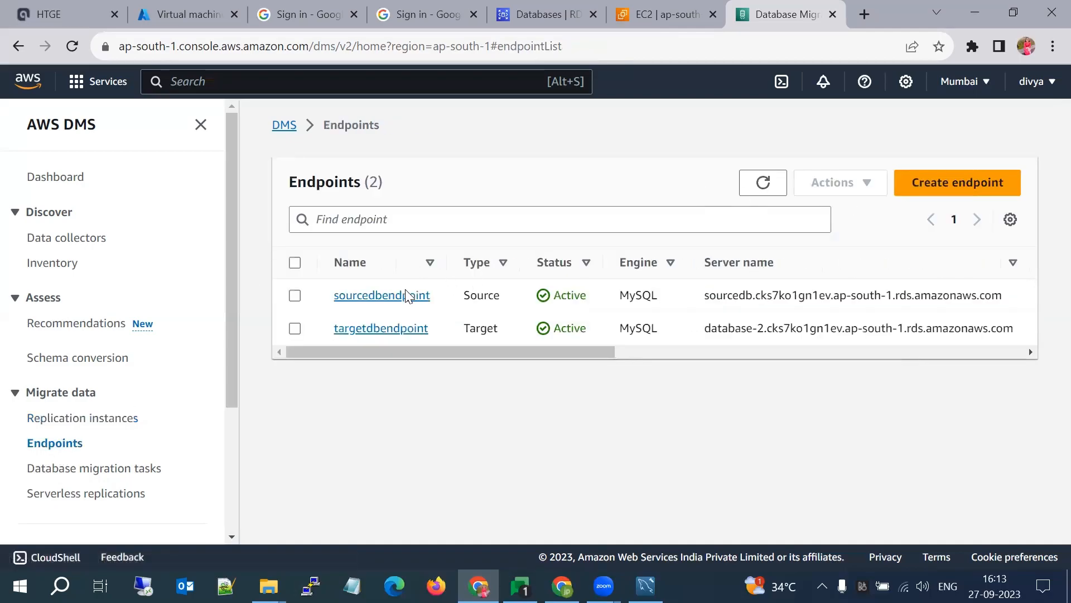
click(394, 297)
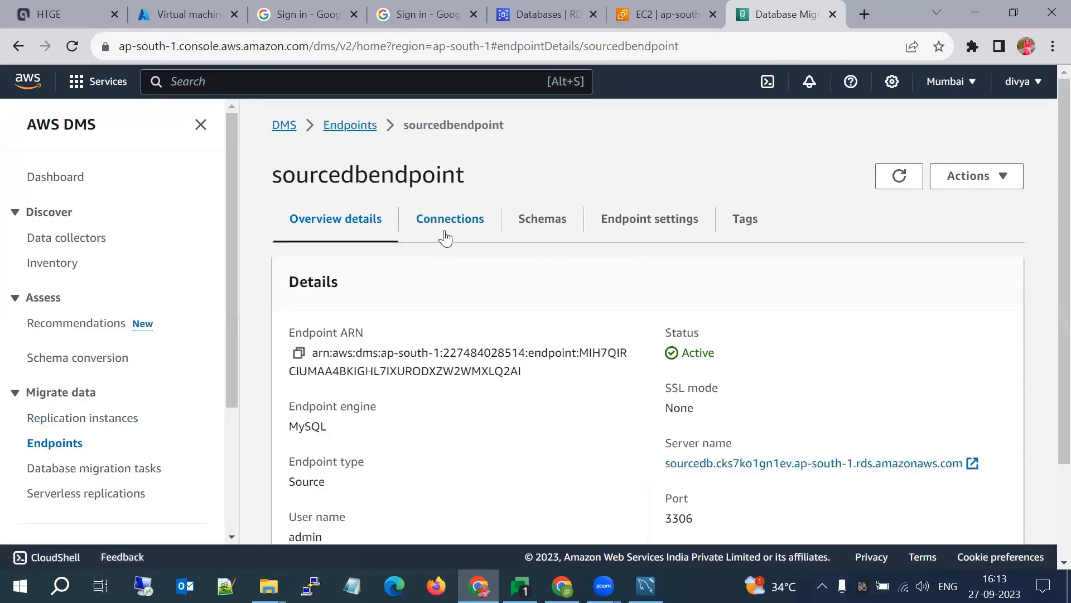
click(445, 239)
click(954, 285)
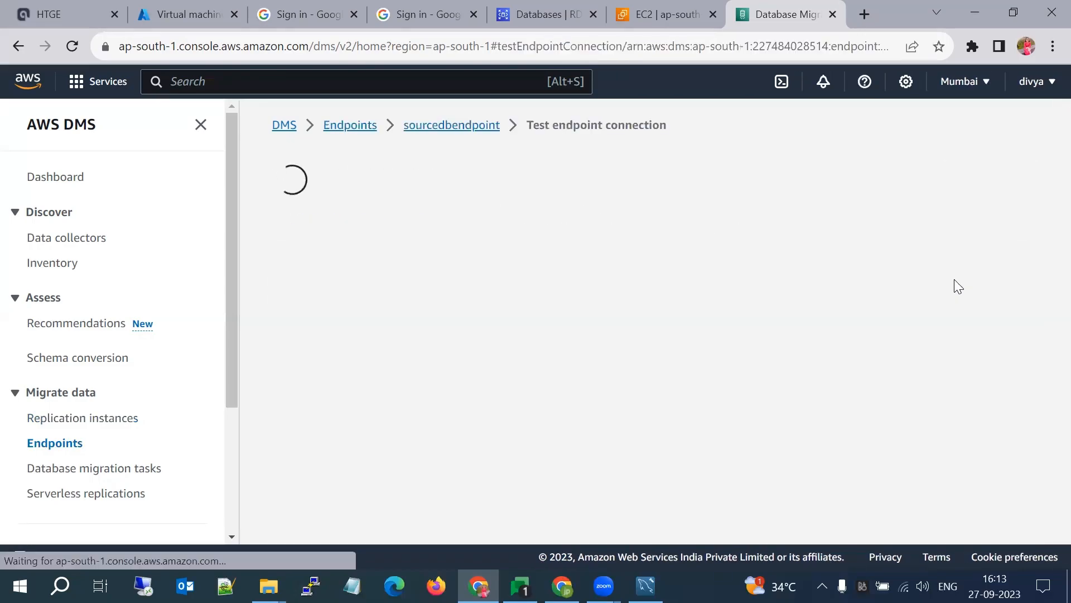
click(338, 296)
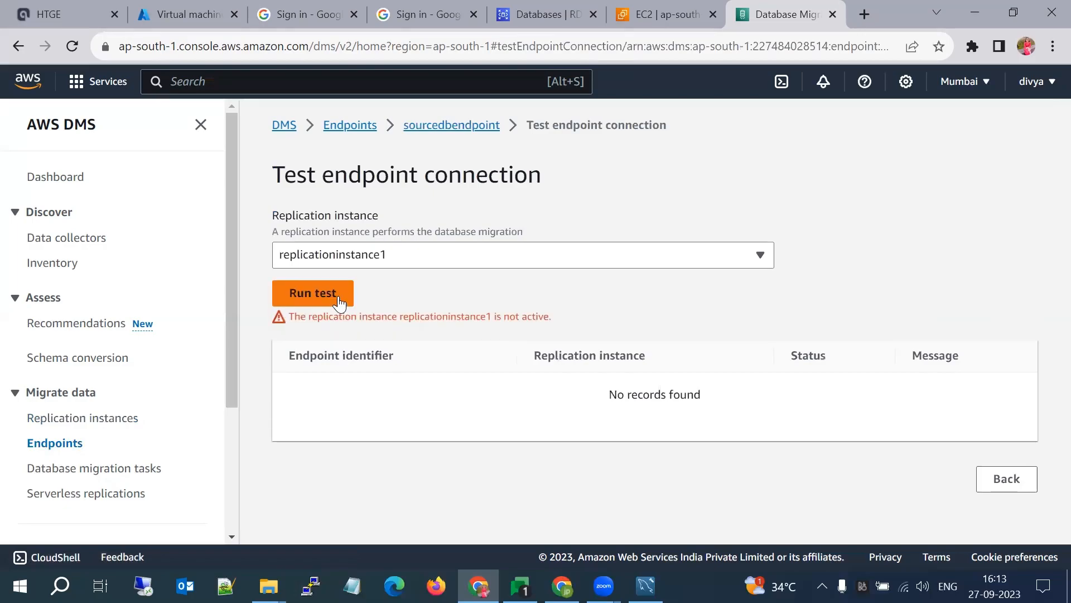
Return to the replication instances and repeatedly refresh the list and page to recheck the status of replicationinstance1.
click(73, 423)
click(701, 338)
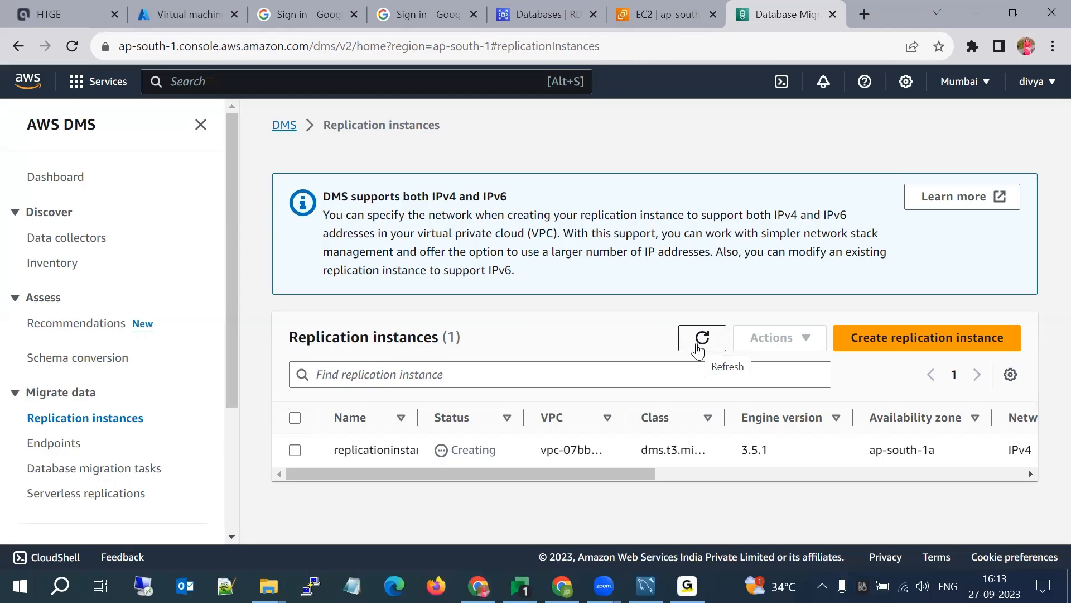
click(698, 349)
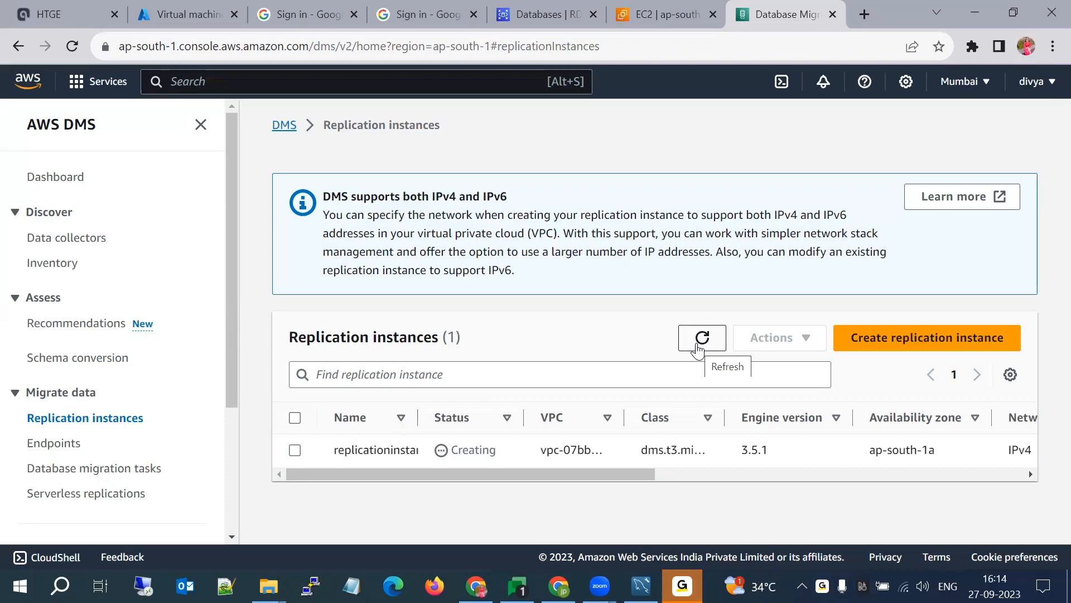
click(698, 347)
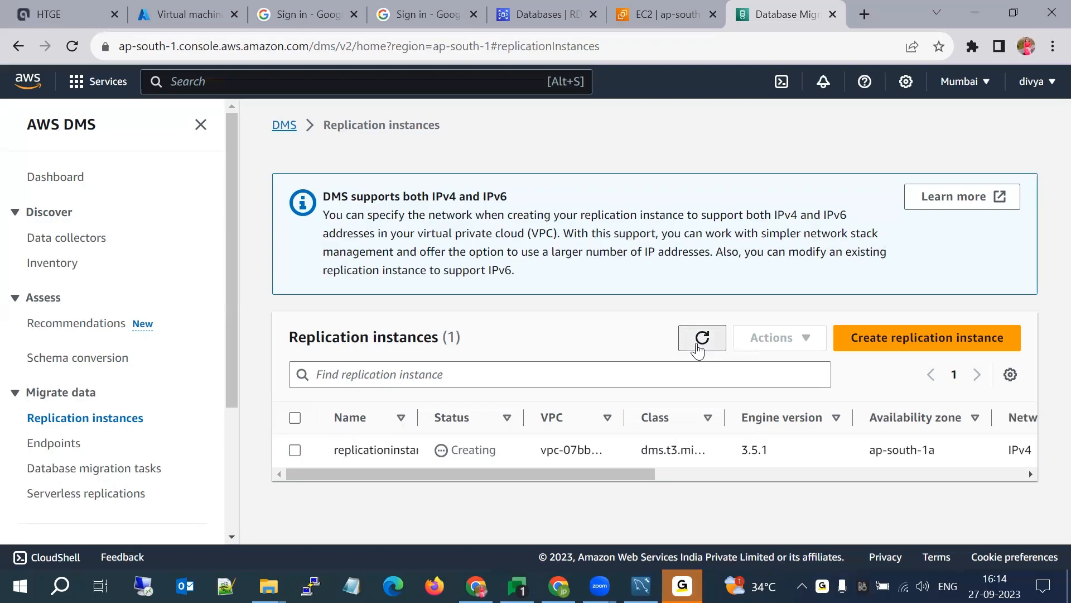
click(698, 347)
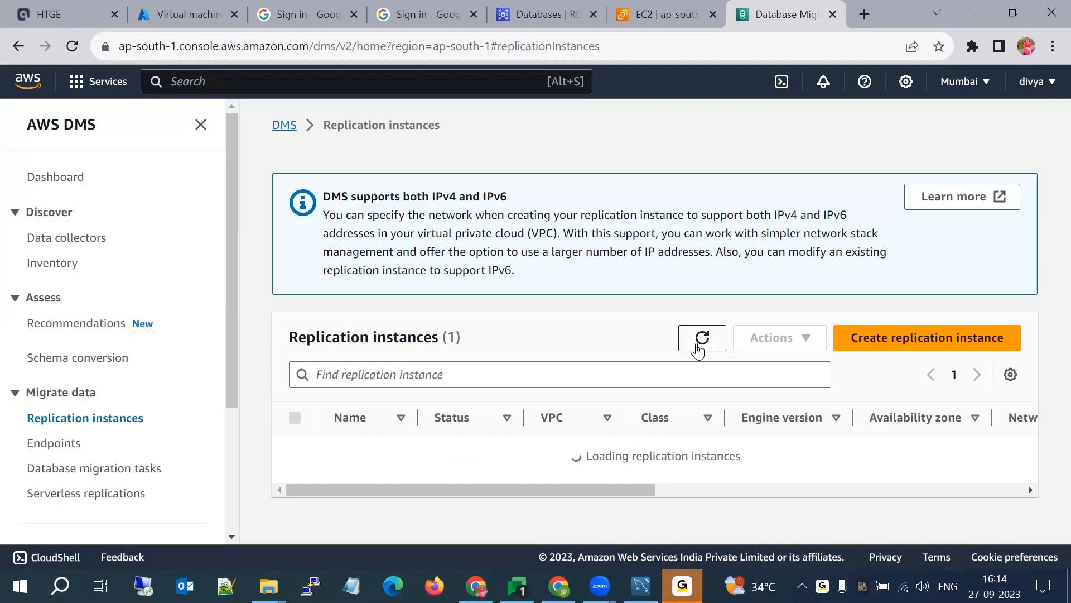
click(630, 54)
key(Return)
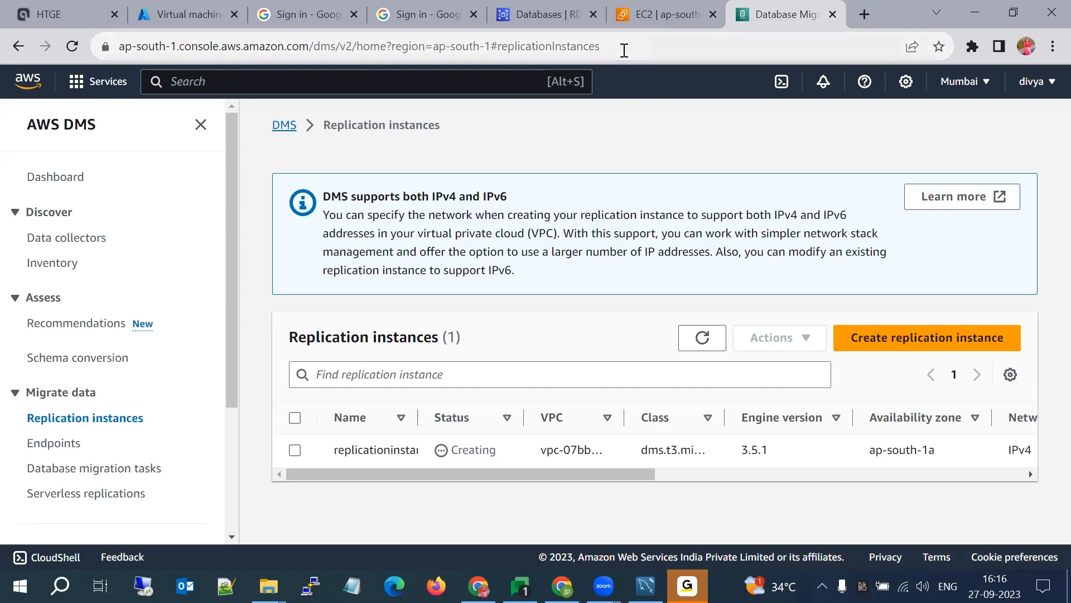
click(624, 50)
key(Return)
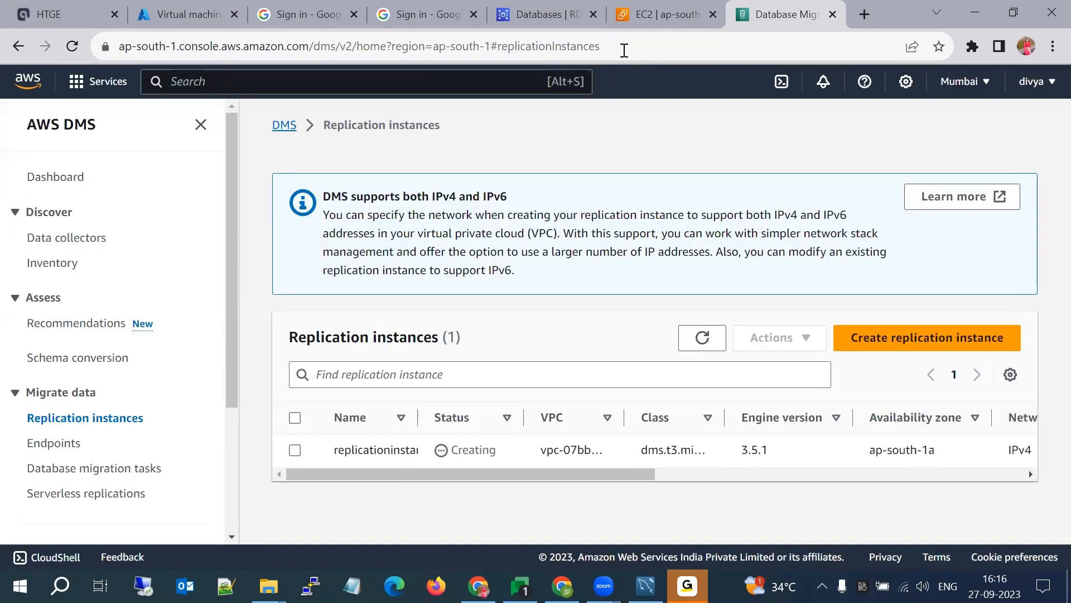
click(705, 339)
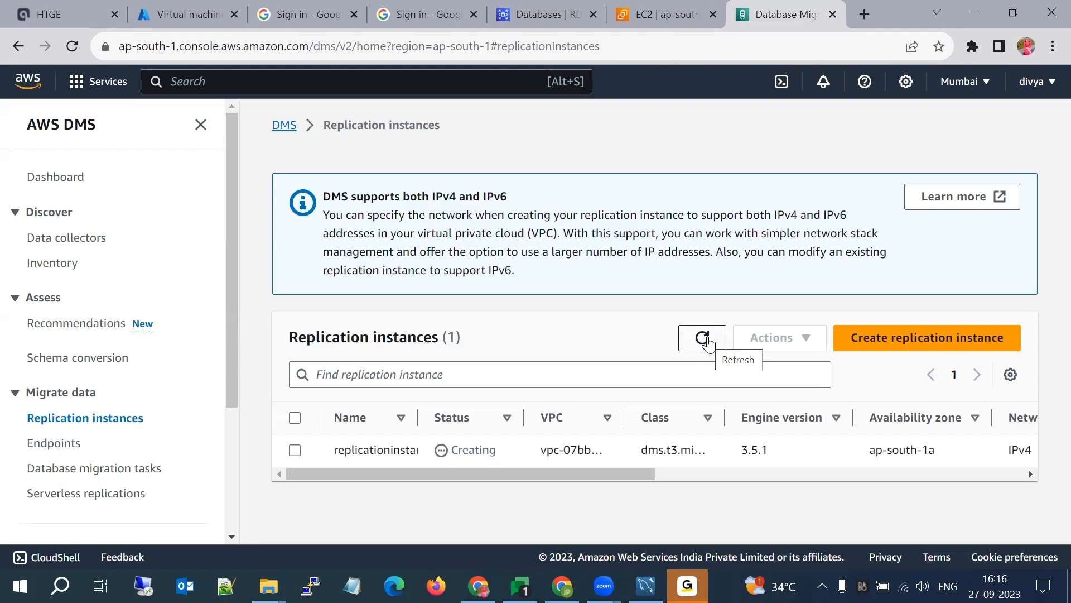
Keep refreshing the replication instances list and page to monitor the status of replicationinstance1.
click(707, 339)
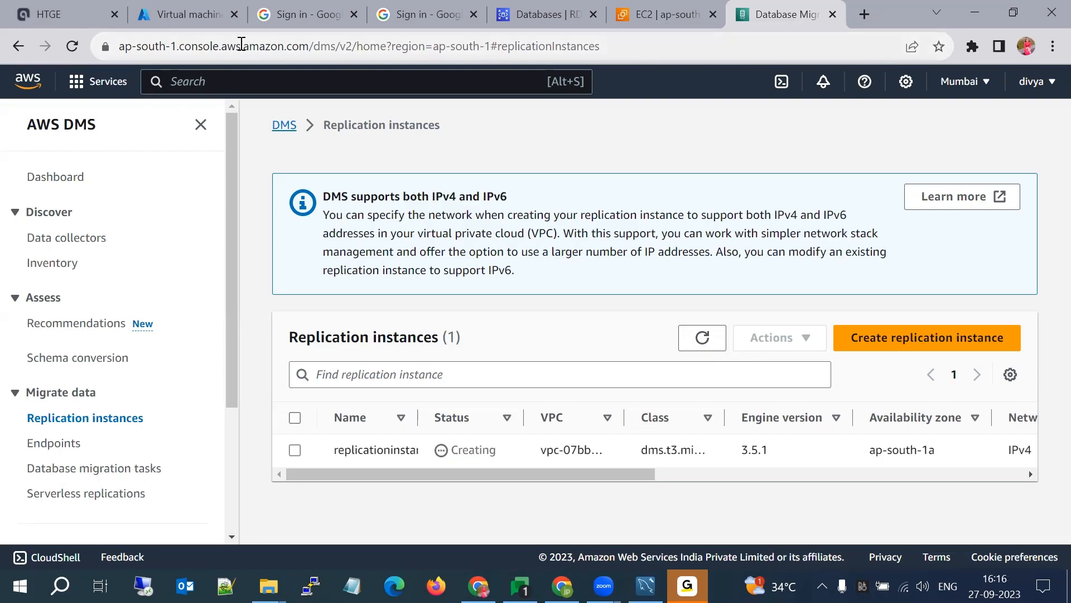
click(74, 46)
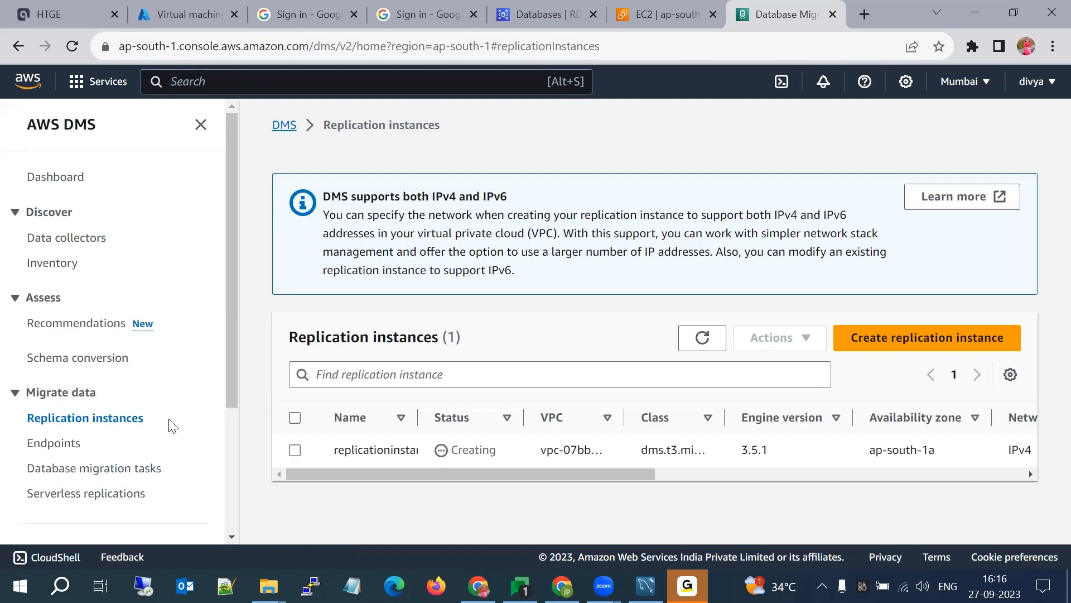
click(701, 337)
click(697, 354)
scroll(660, 475, right, 5)
scroll(653, 475, left, 5)
click(702, 337)
click(702, 338)
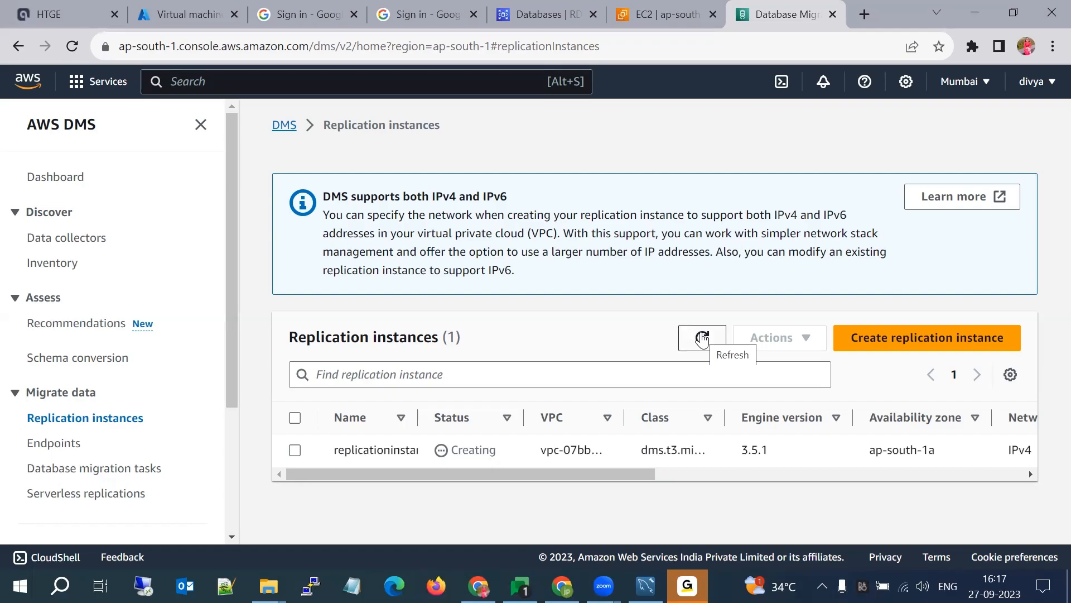
click(702, 337)
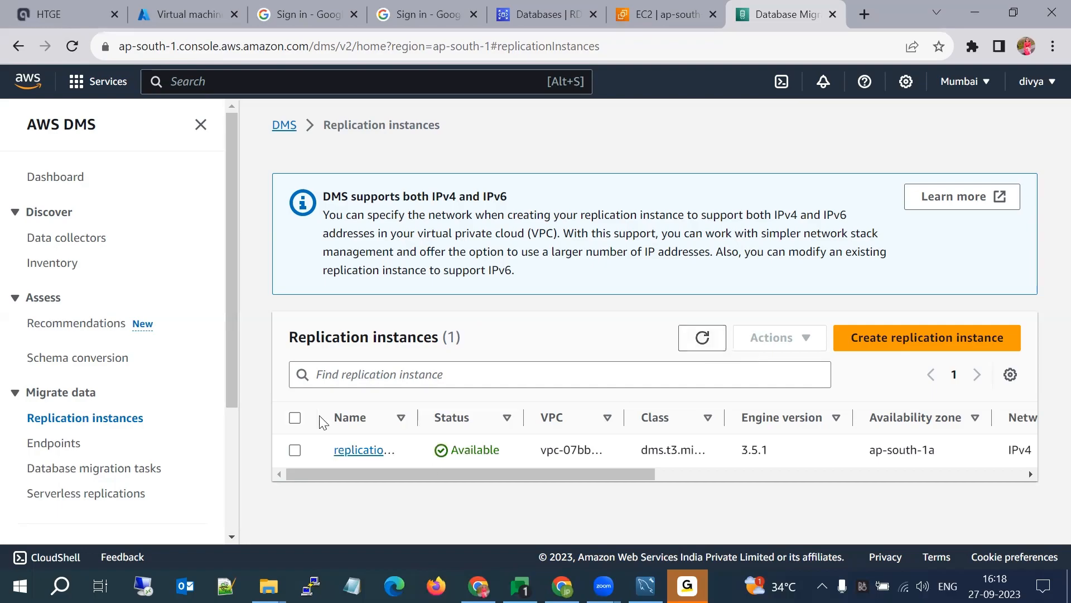
Run a connection test for sourcedbendpoint with replicationinstance1 from the endpoint's connections.
click(72, 445)
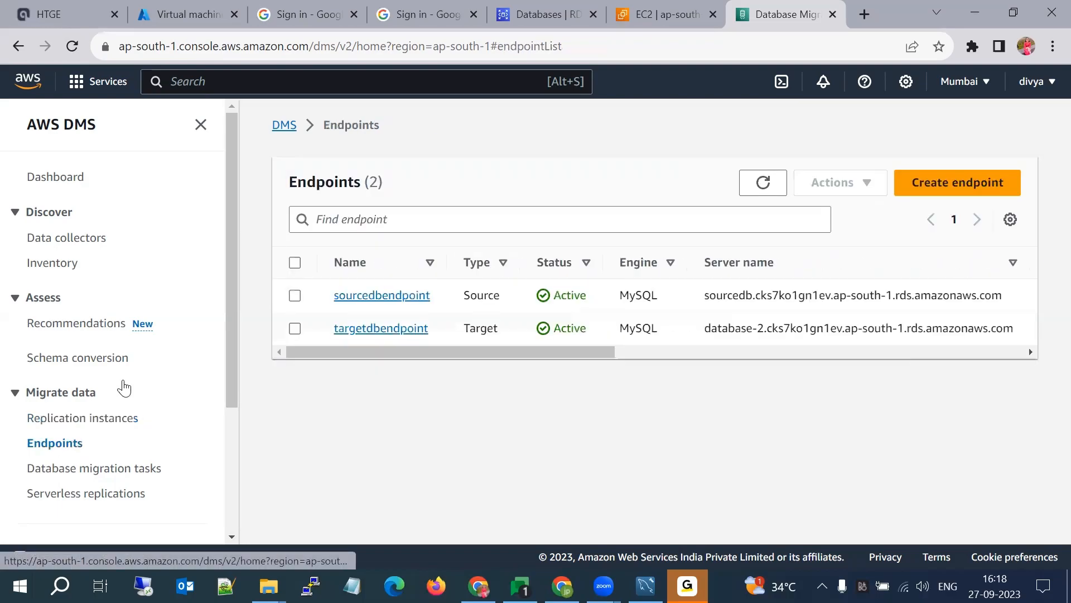
click(356, 299)
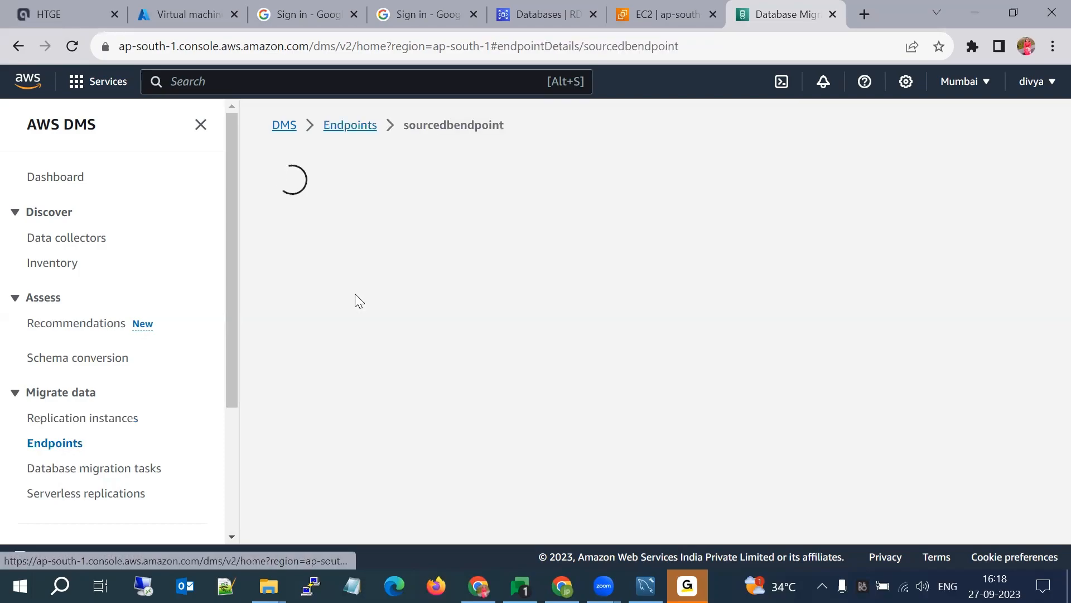
click(444, 223)
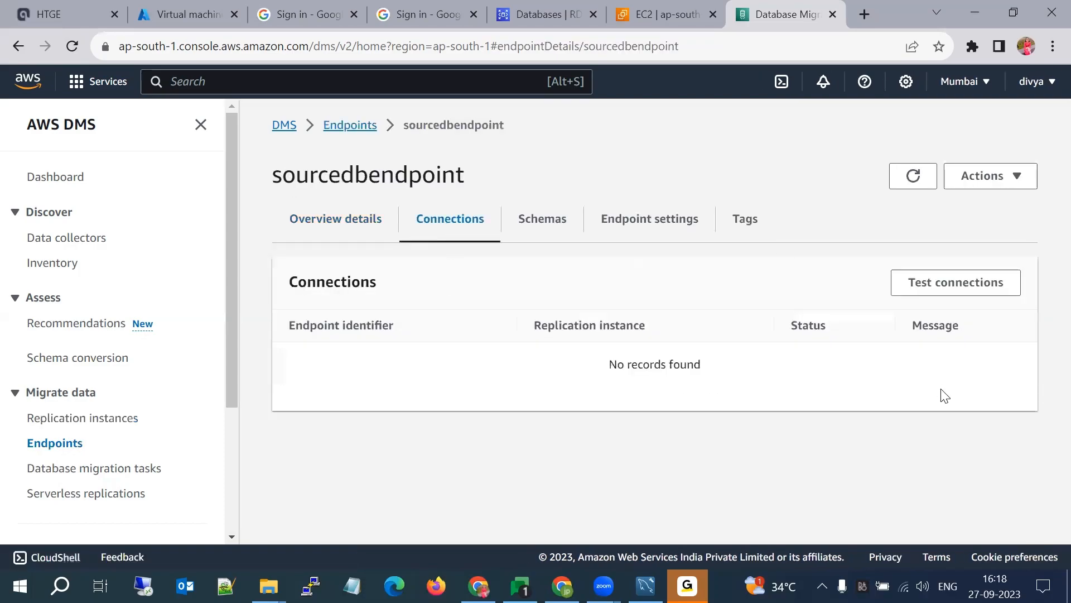
click(953, 295)
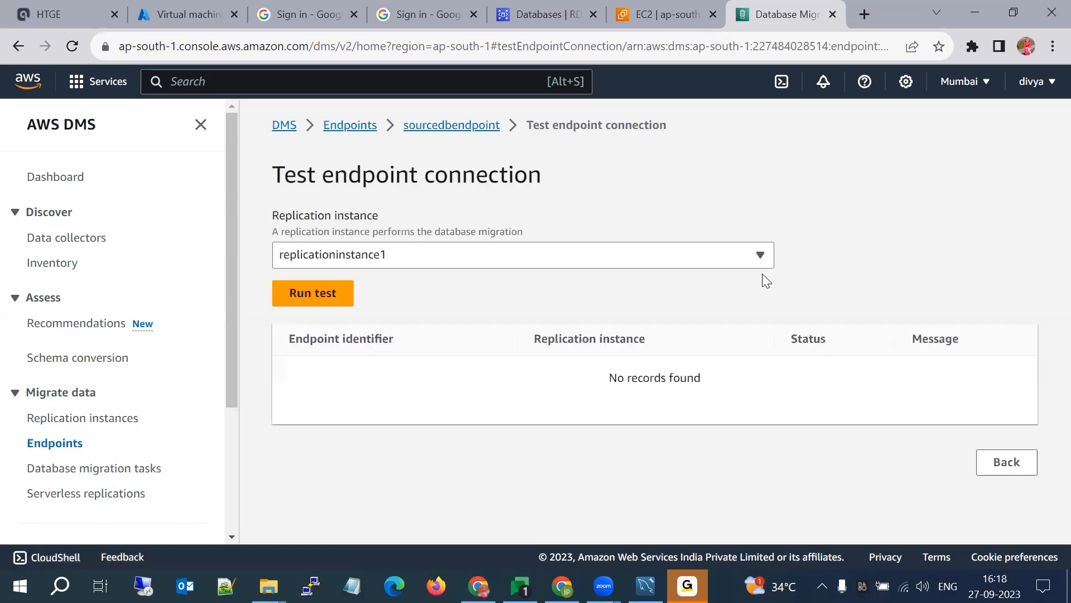
click(330, 293)
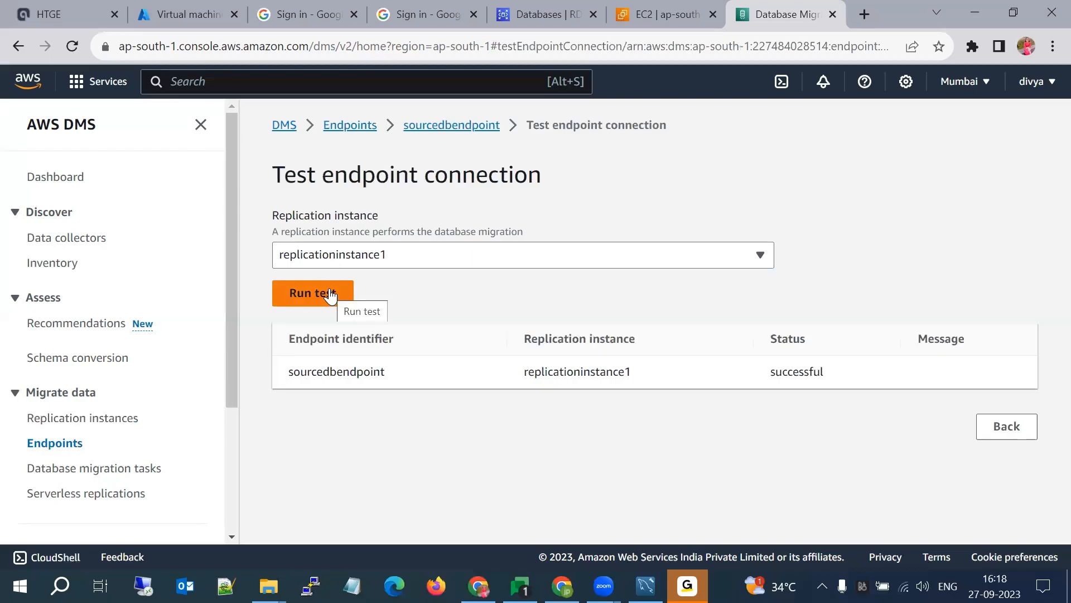
Return to the endpoints and run a connection test for targetdbendpoint with replicationinstance1.
click(364, 125)
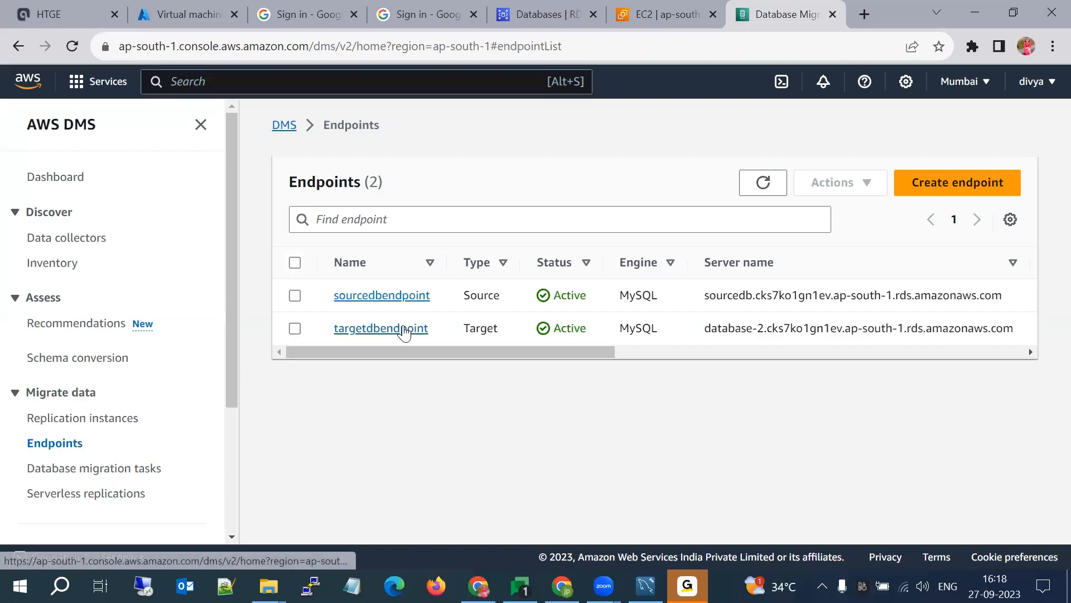
click(405, 329)
click(439, 219)
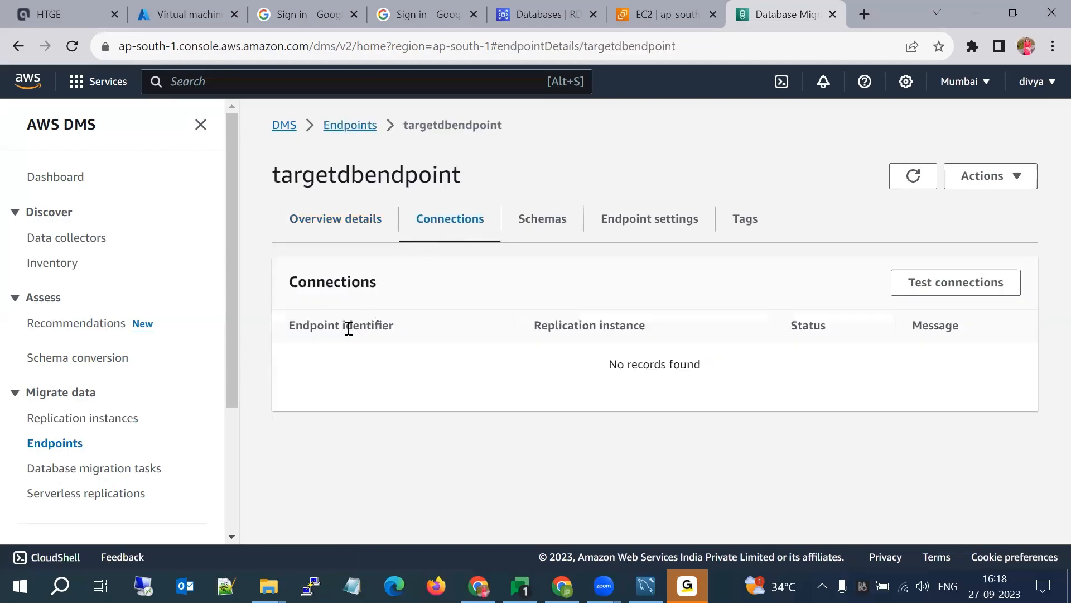
click(941, 292)
click(350, 290)
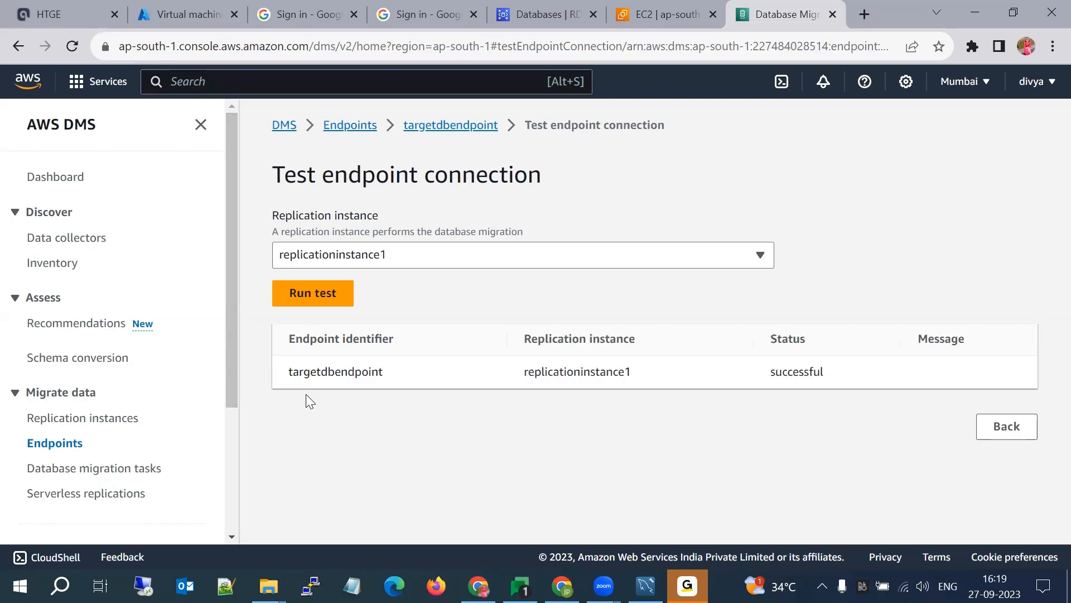
Start creating a database migration task and set its task identifier to Task1.
click(66, 472)
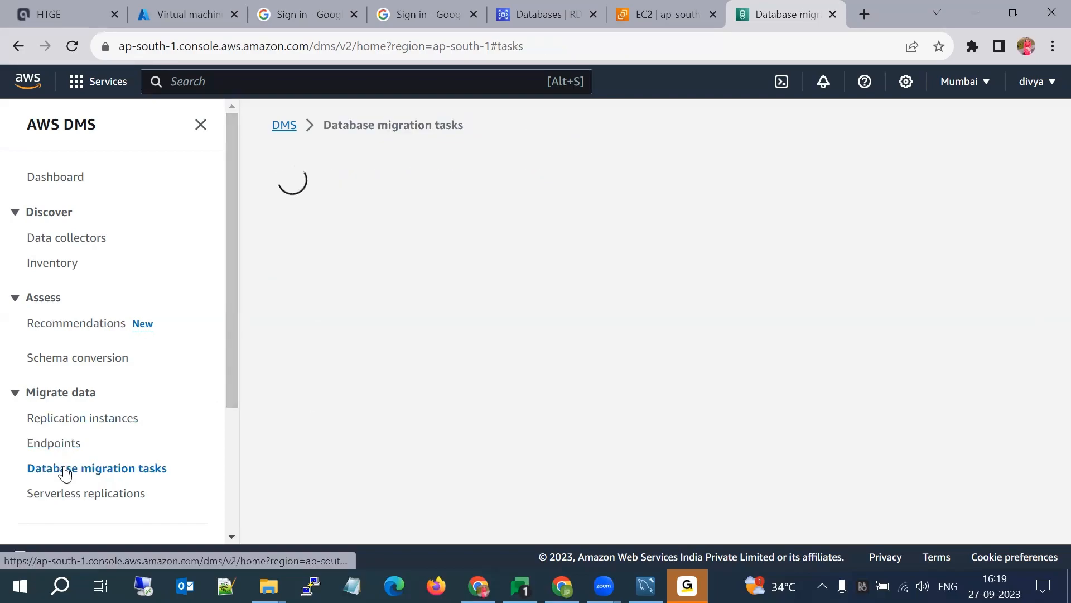
click(947, 192)
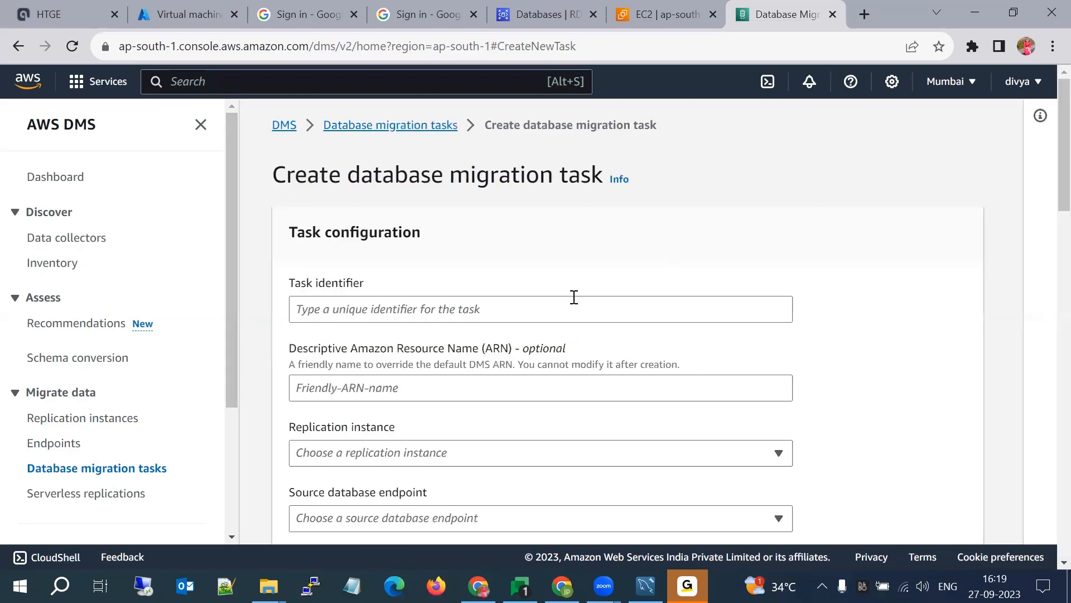
click(435, 309)
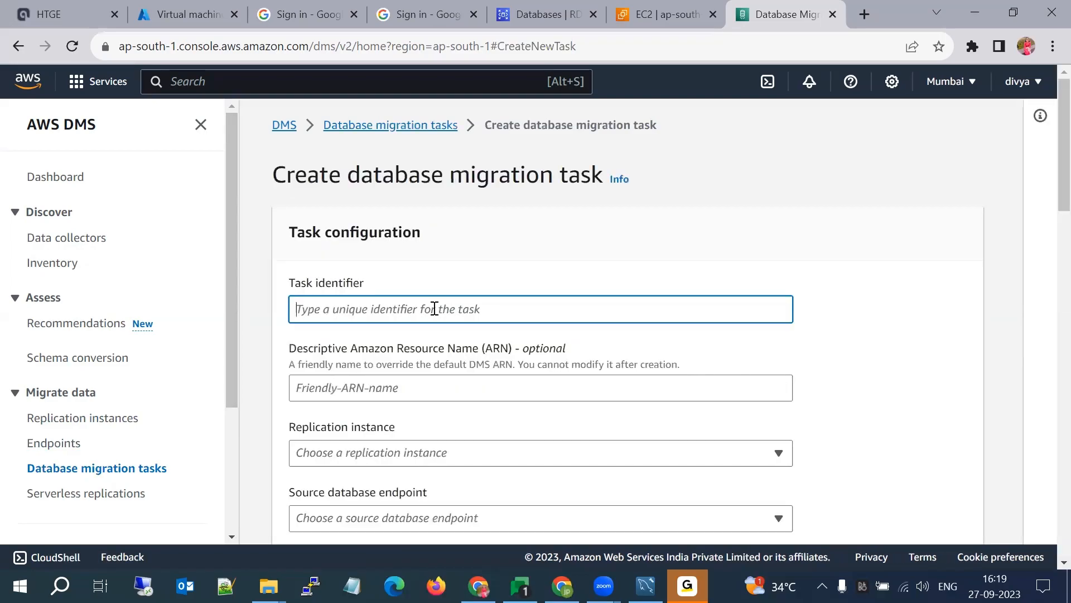
text(Taask1)
key(BackSpace)
key(BackSpace)
key(BackSpace)
key(BackSpace)
key(BackSpace)
text(ask1)
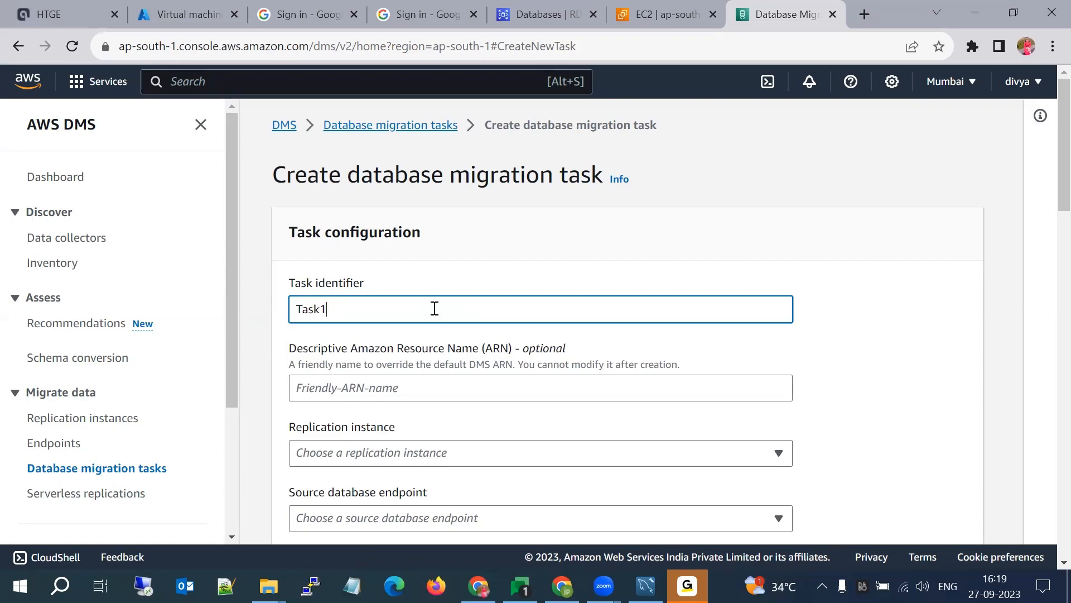
Assign replicationinstance1 to the task, with sourcedbendpoint as the source database endpoint and targetdbendpoint as the target.
scroll(434, 309, down, 2)
click(375, 316)
click(375, 371)
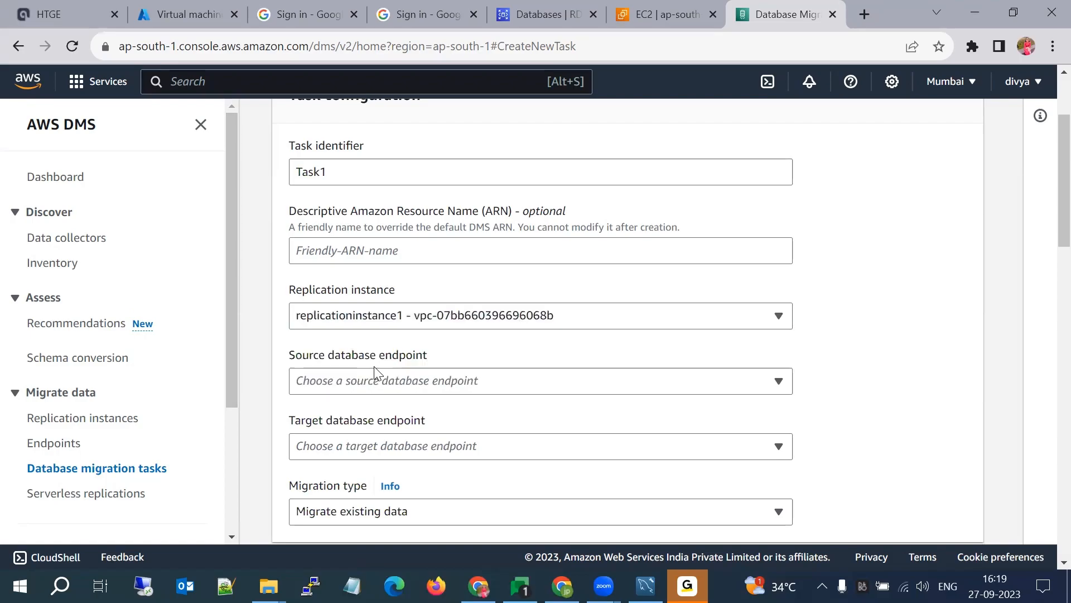
scroll(439, 335, down, 1)
click(435, 317)
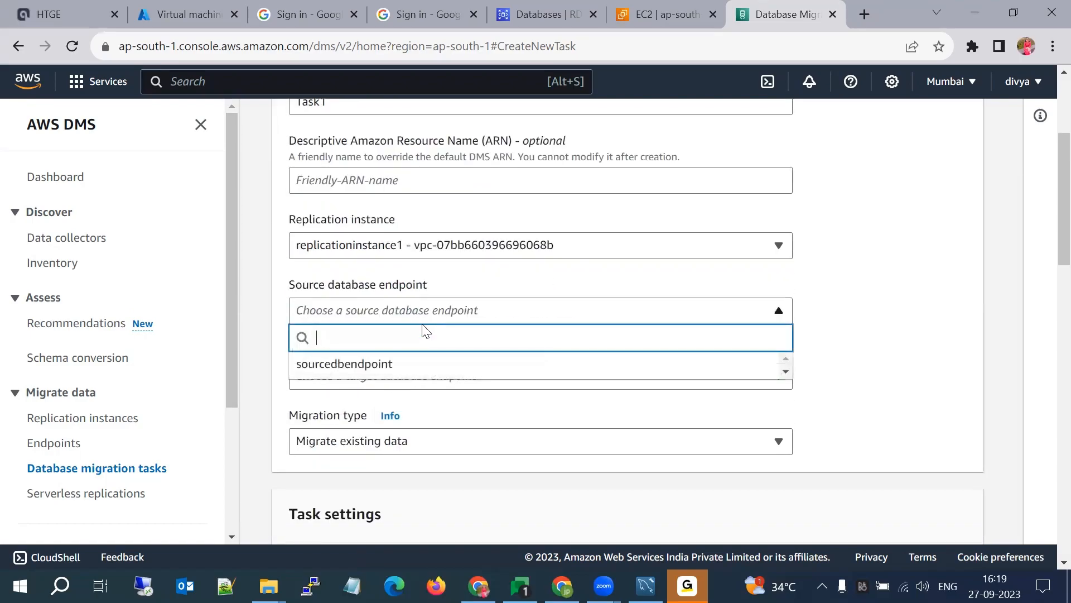
click(384, 363)
click(394, 375)
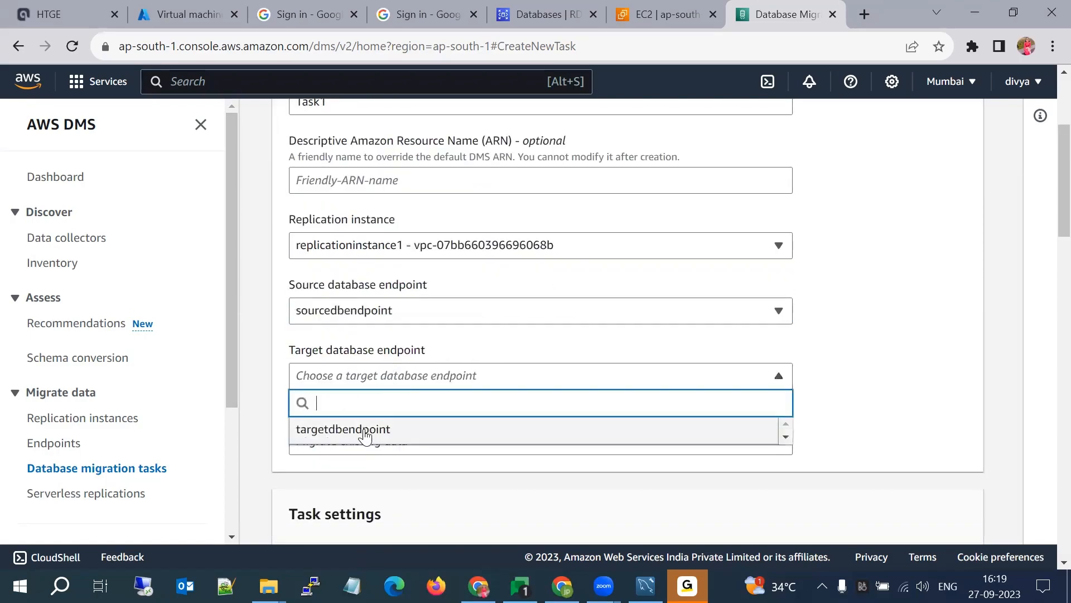
click(366, 430)
Review the migration type options and choose Migrate existing data for the task.
scroll(365, 428, down, 2)
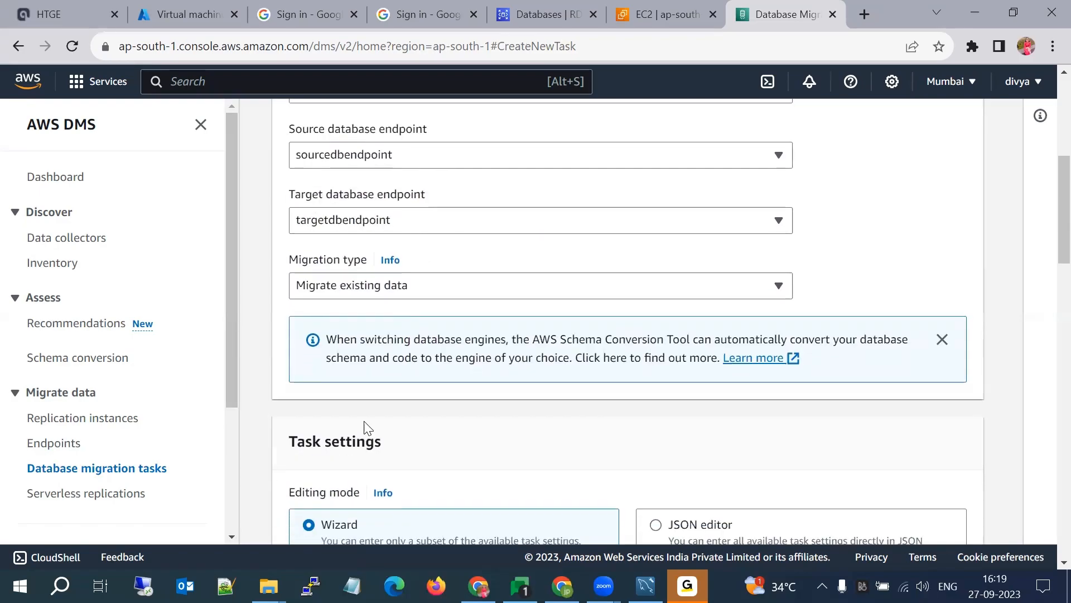
click(399, 284)
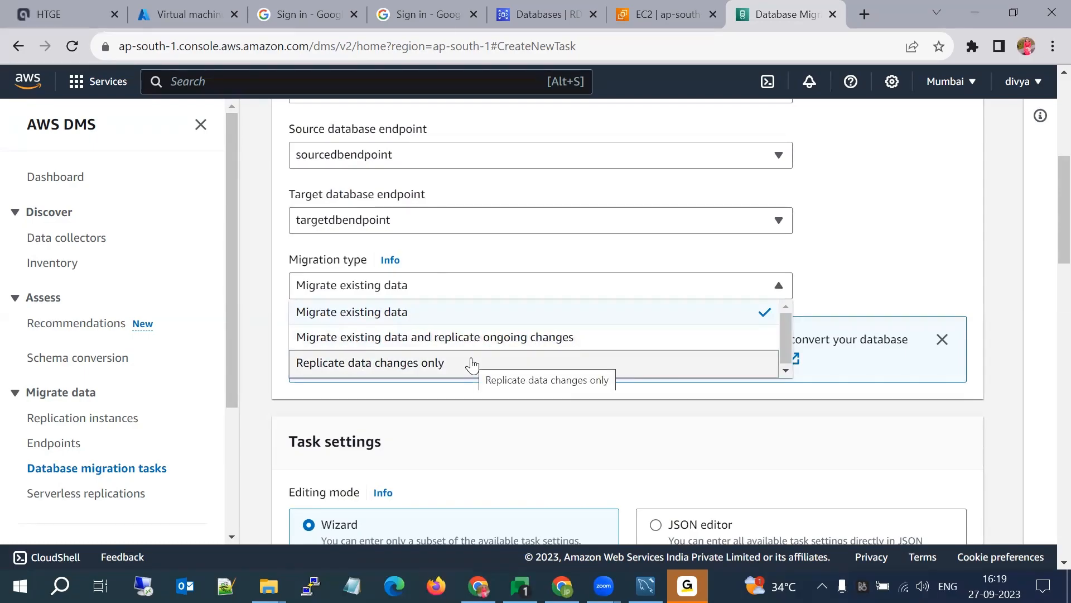
click(454, 311)
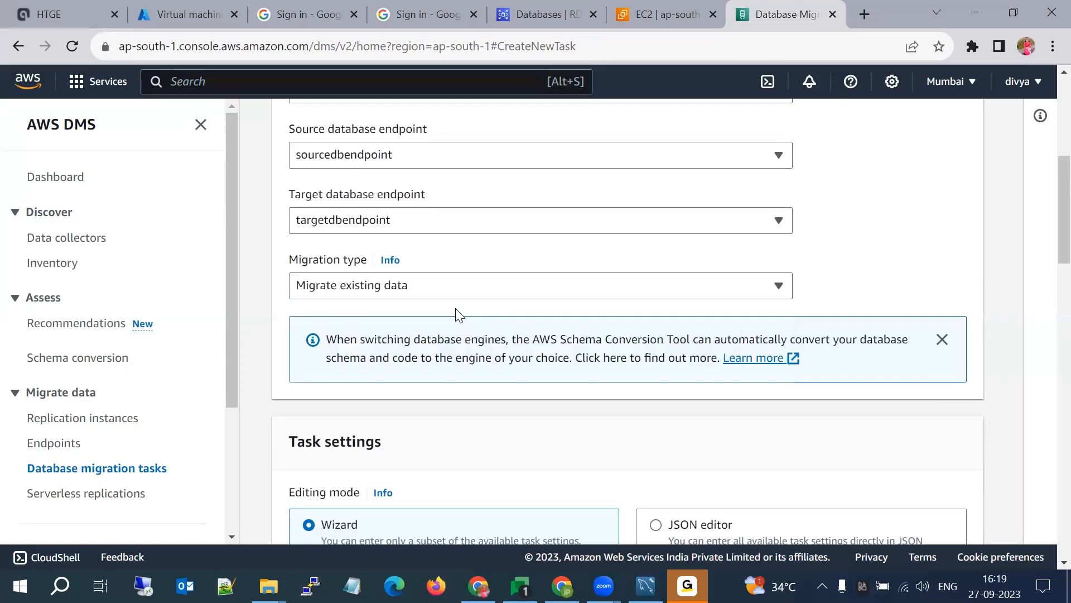
Examine the task settings, including the advanced task settings, and the selection rules area of the table mappings.
scroll(445, 326, down, 10)
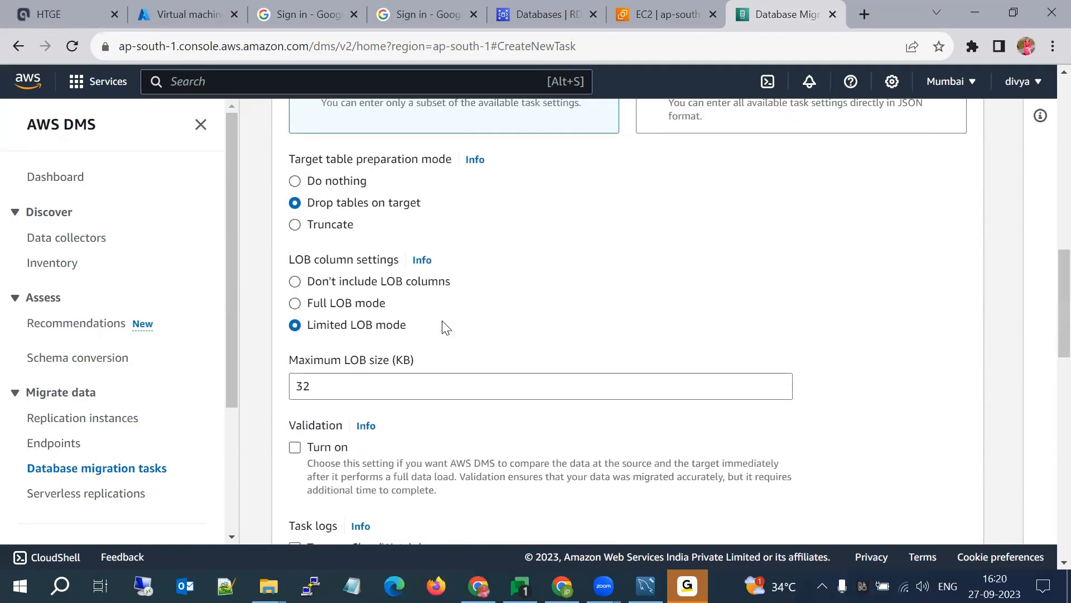
scroll(445, 327, up, 3)
scroll(444, 322, down, 4)
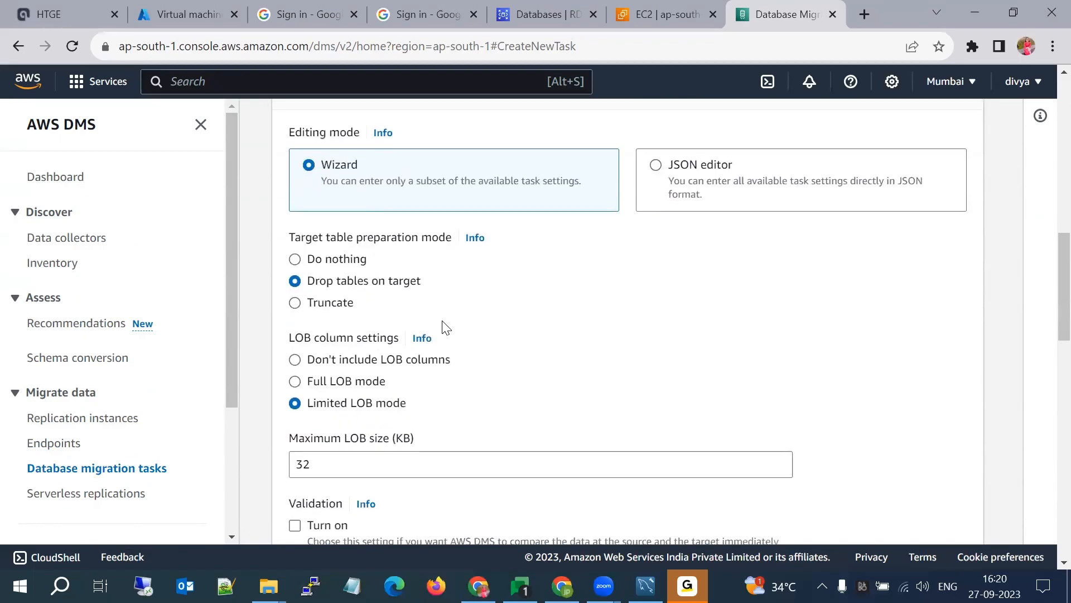
scroll(444, 321, down, 5)
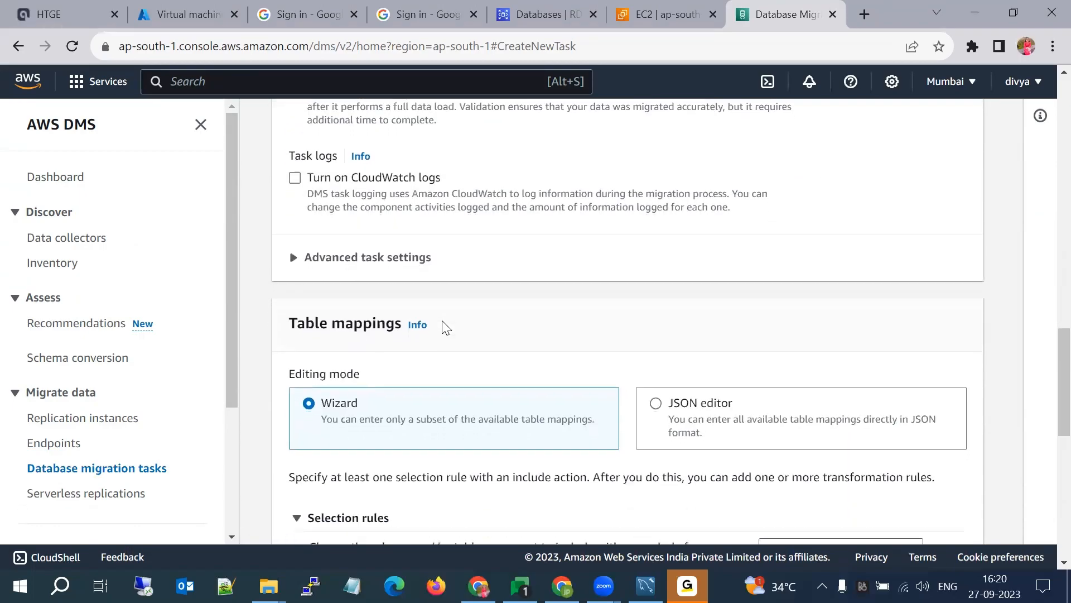
scroll(462, 267, down, 10)
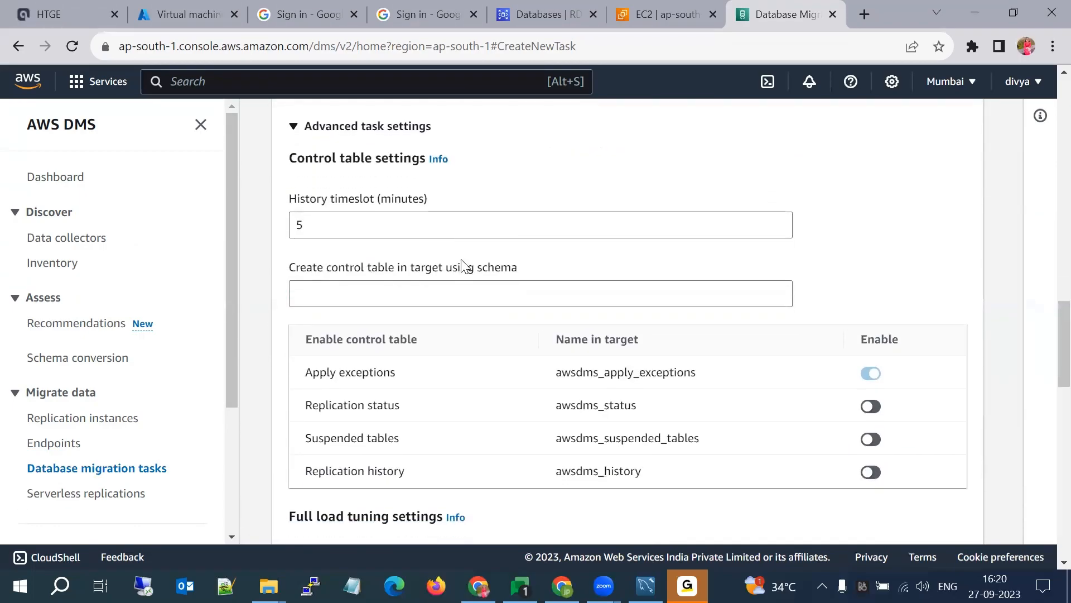
scroll(461, 264, down, 3)
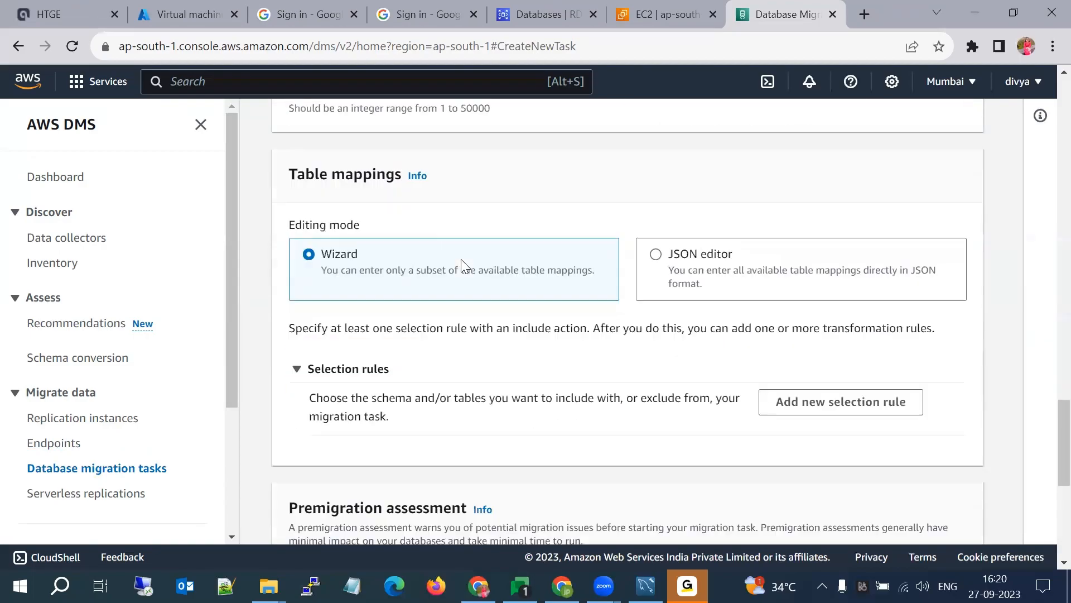
click(372, 354)
click(455, 370)
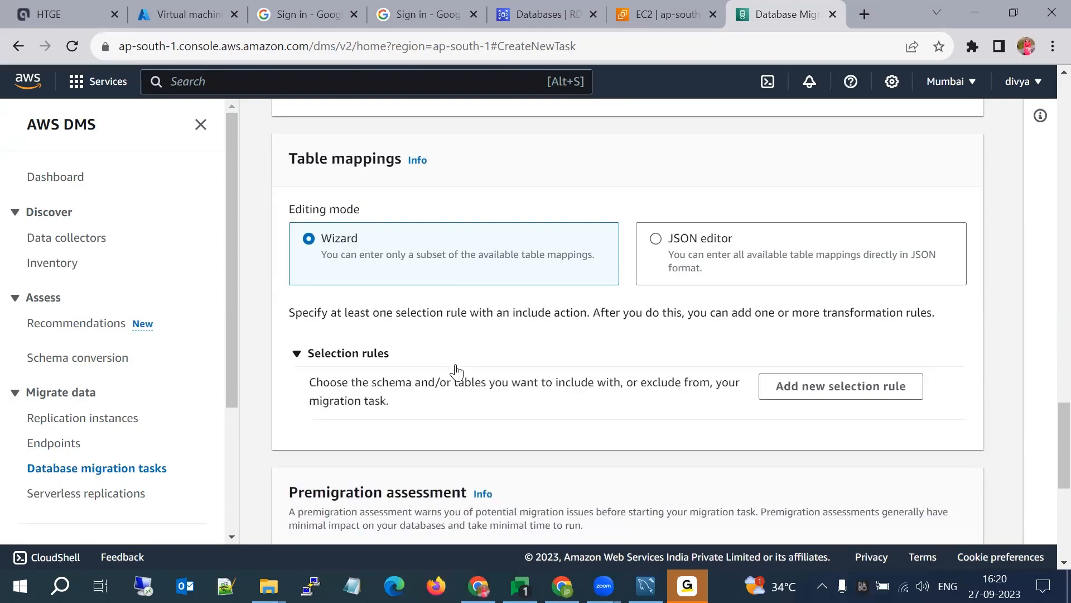
Add a new selection rule to the table mappings and choose Enter a schema for its schema.
click(813, 394)
scroll(815, 402, down, 1)
scroll(814, 402, down, 2)
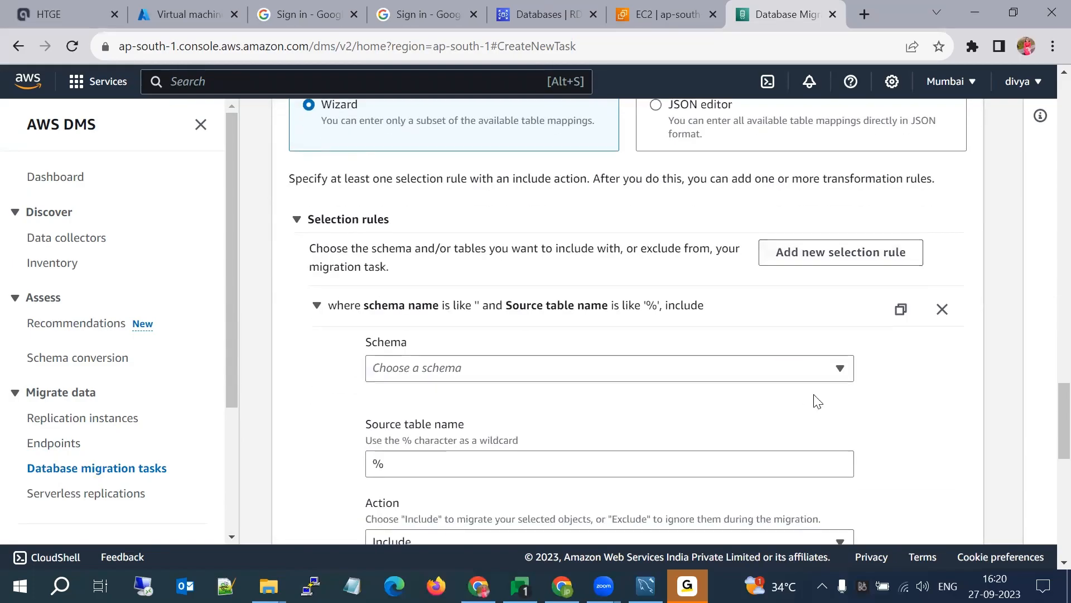
click(434, 369)
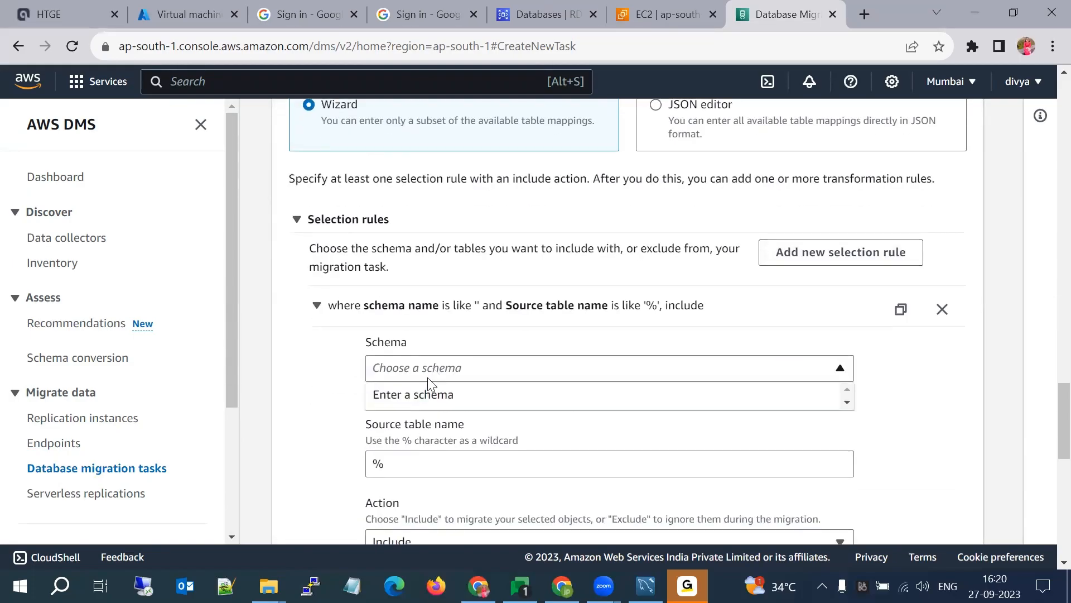
click(425, 399)
Check the source schema name in MySQL Workbench and set the selection rule's source name to mydatabase.
scroll(422, 402, down, 2)
click(401, 363)
key(ctrl+a)
click(646, 586)
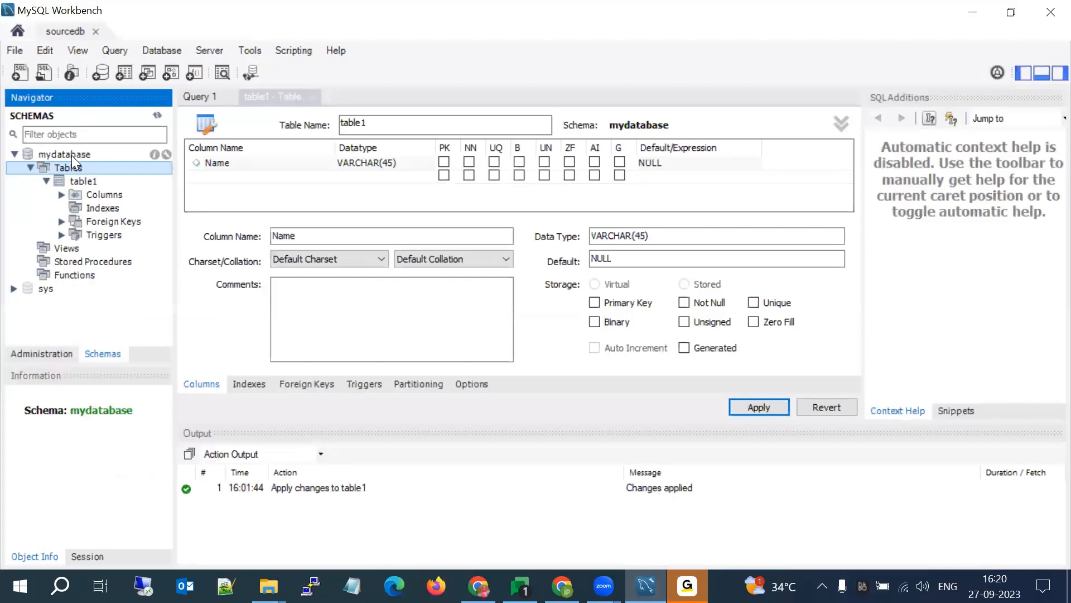
click(983, 8)
text(m)
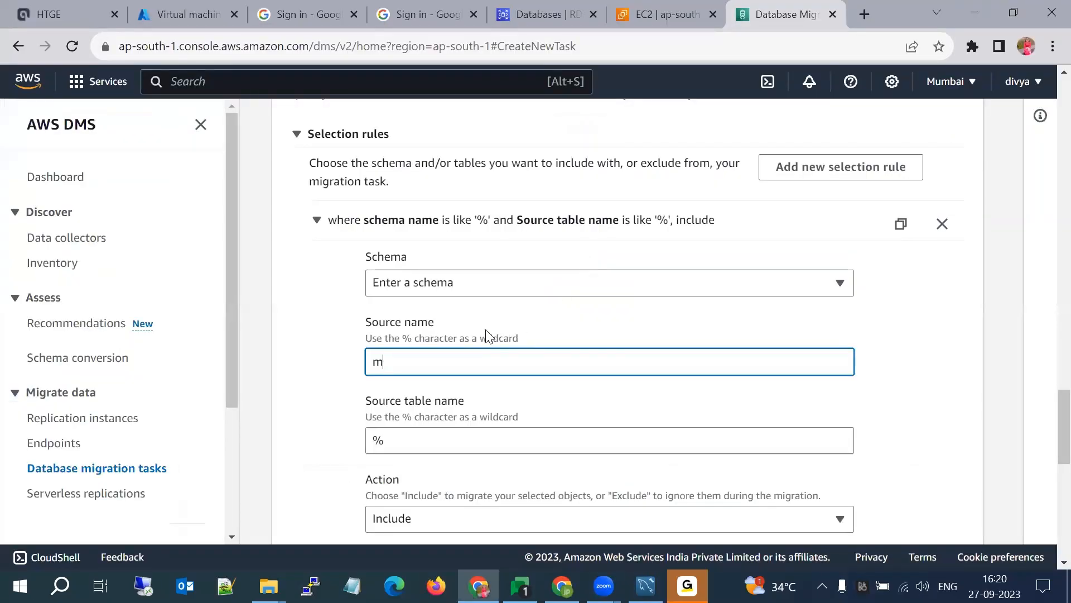
text(ydatabase)
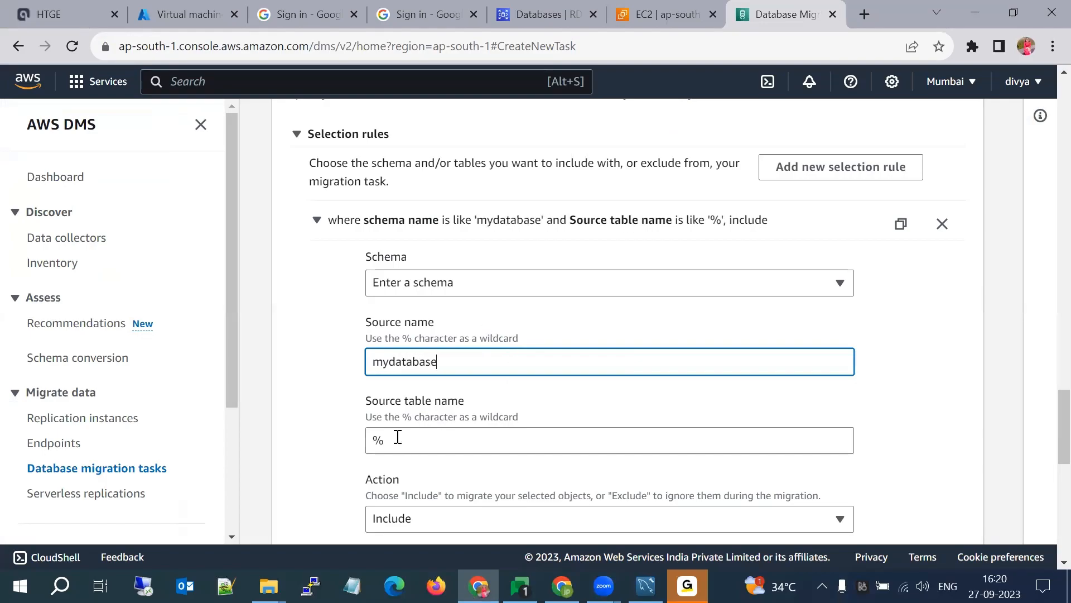
key(Tab)
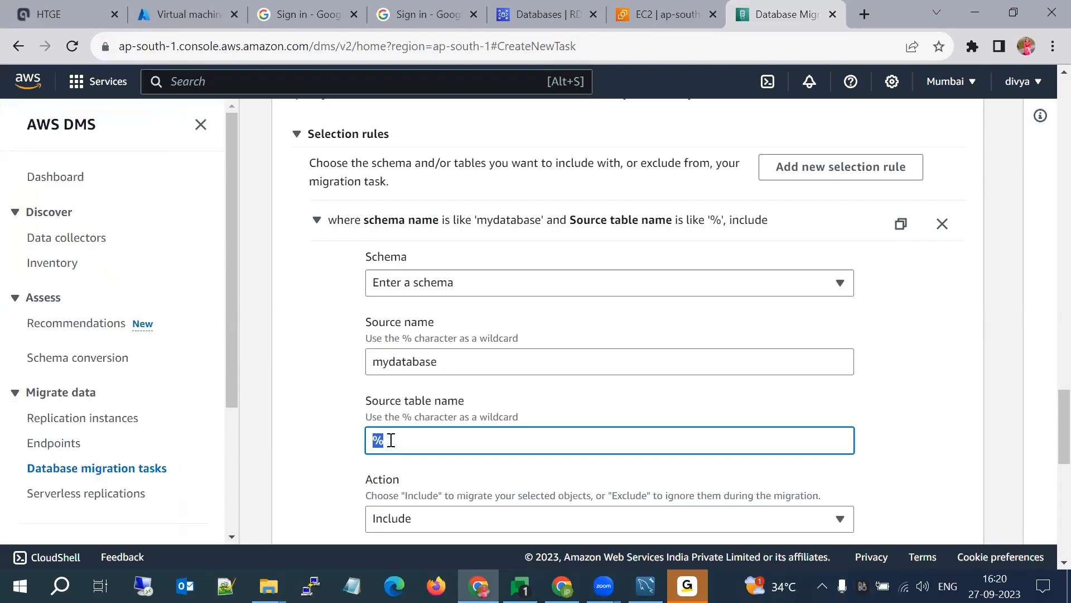
drag(442, 364, 367, 370)
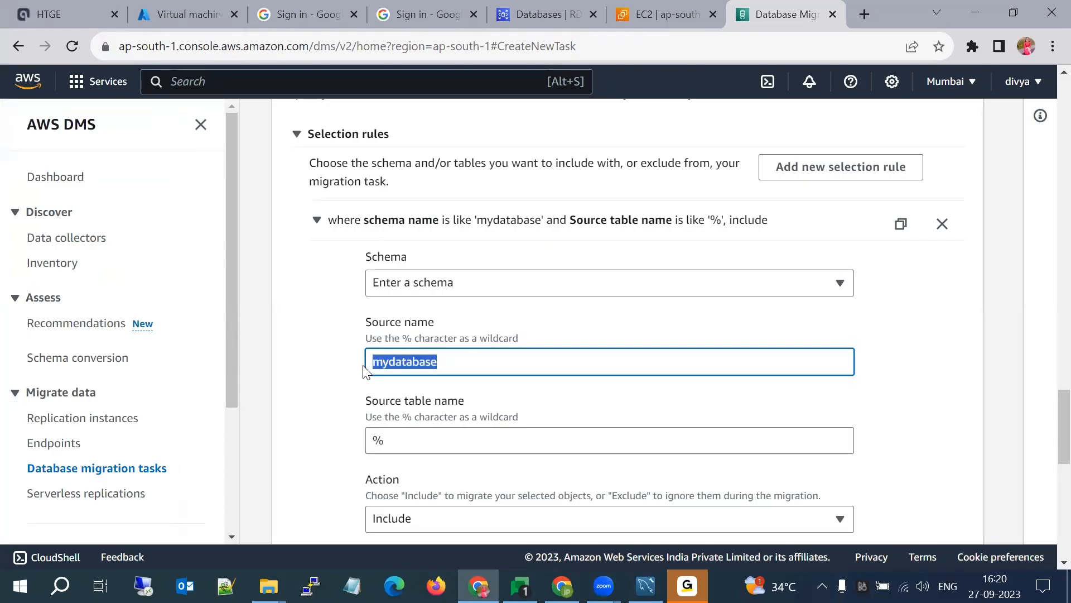
Review the selection rule, endpoints and task settings of Task1, and create the database migration task.
drag(394, 440, 369, 441)
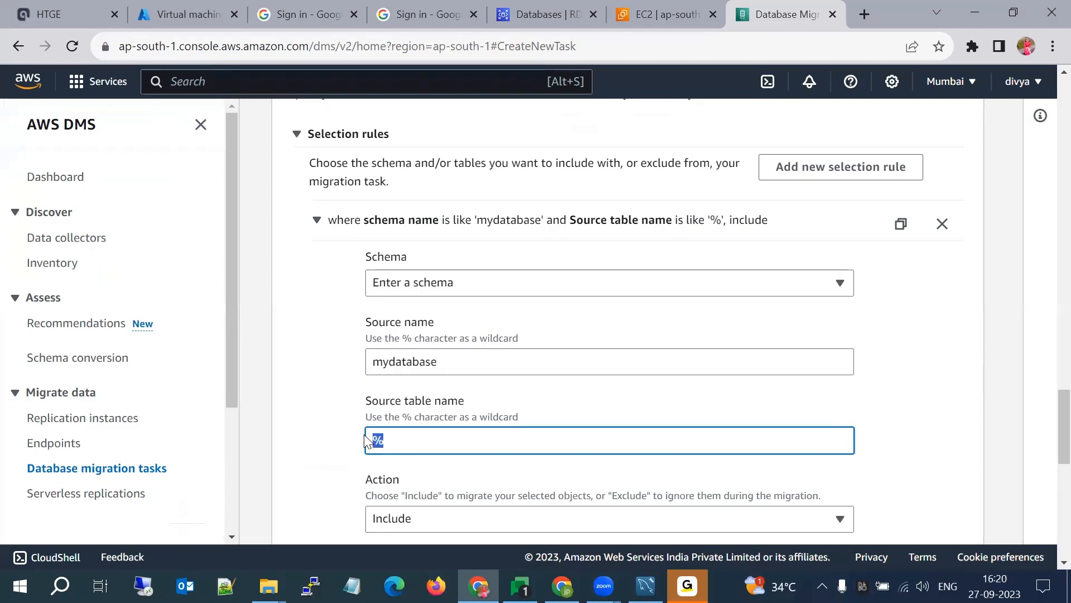
scroll(631, 415, down, 6)
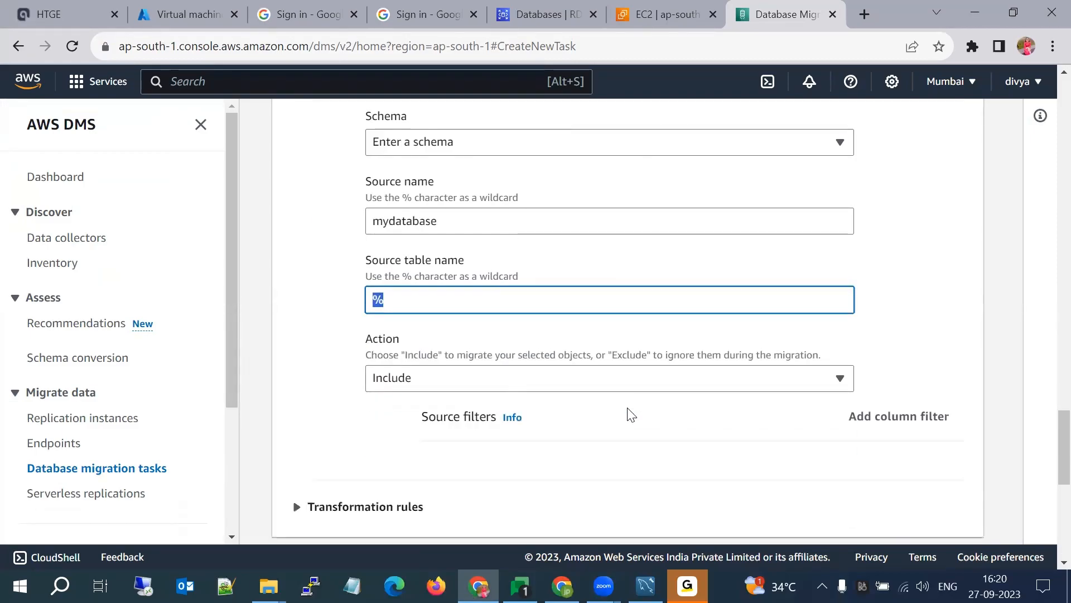
scroll(630, 414, up, 15)
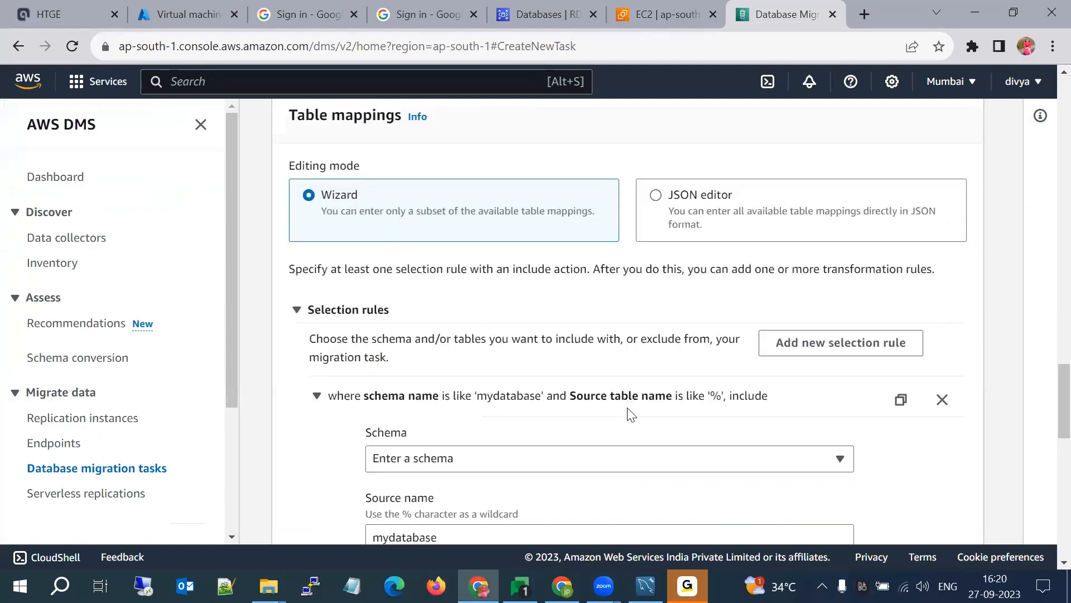
scroll(628, 407, up, 11)
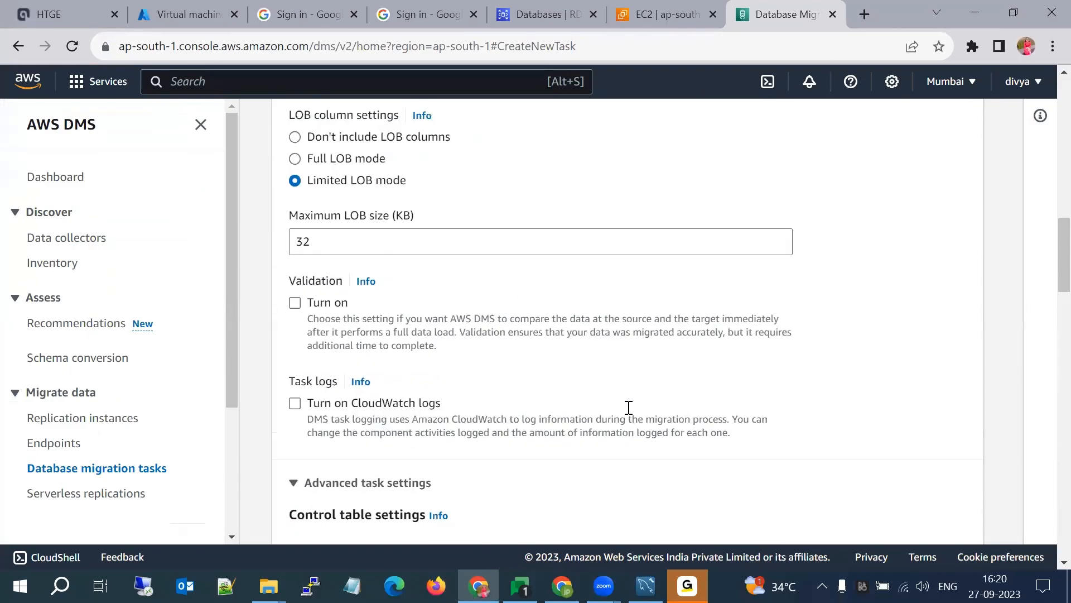
scroll(631, 415, up, 7)
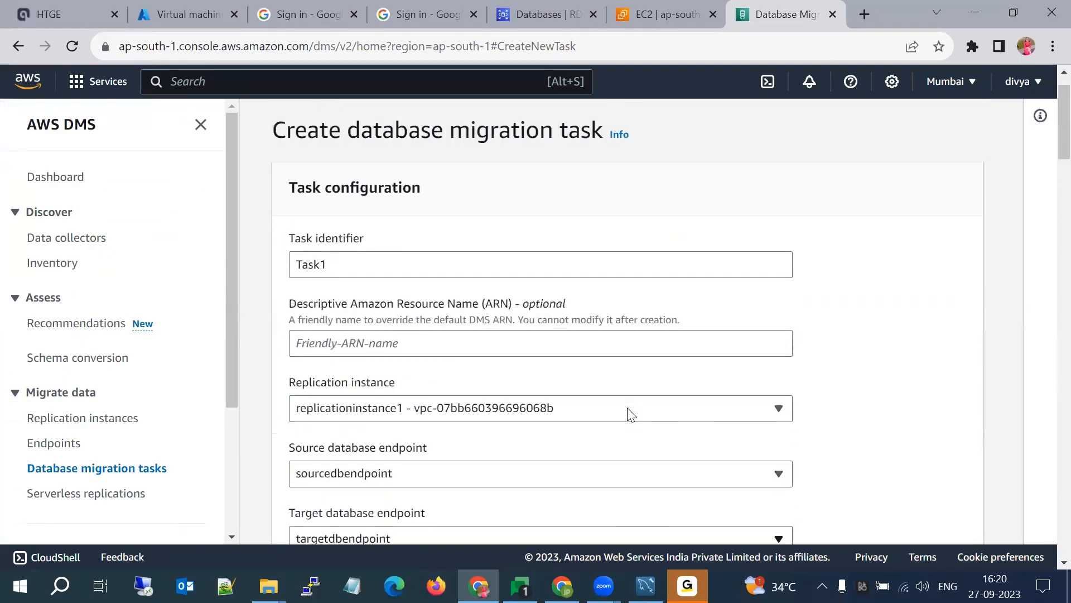
scroll(628, 408, down, 5)
scroll(629, 408, down, 7)
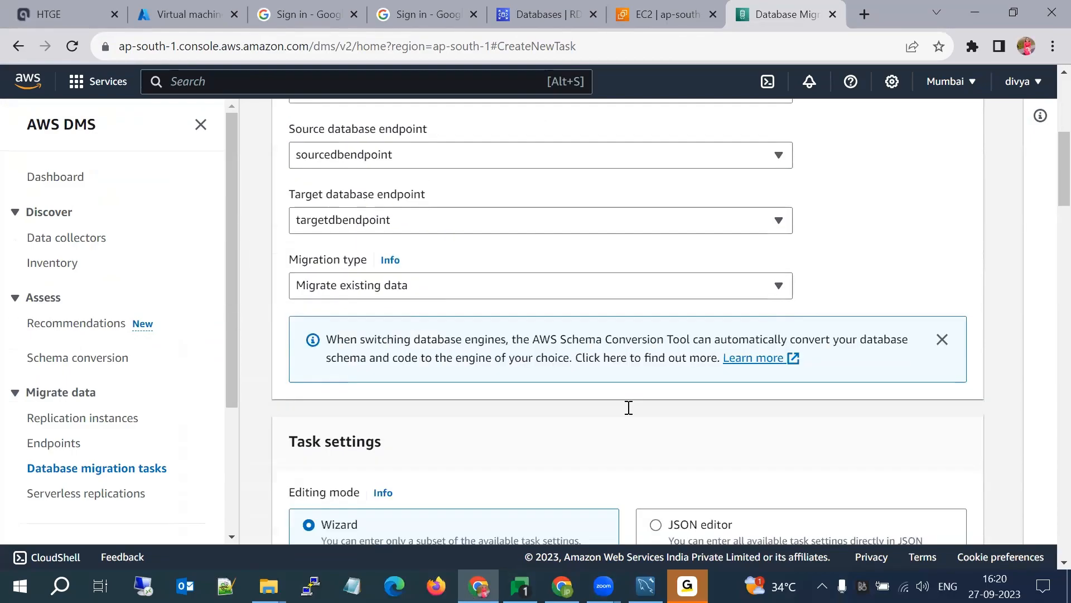
scroll(630, 414, down, 8)
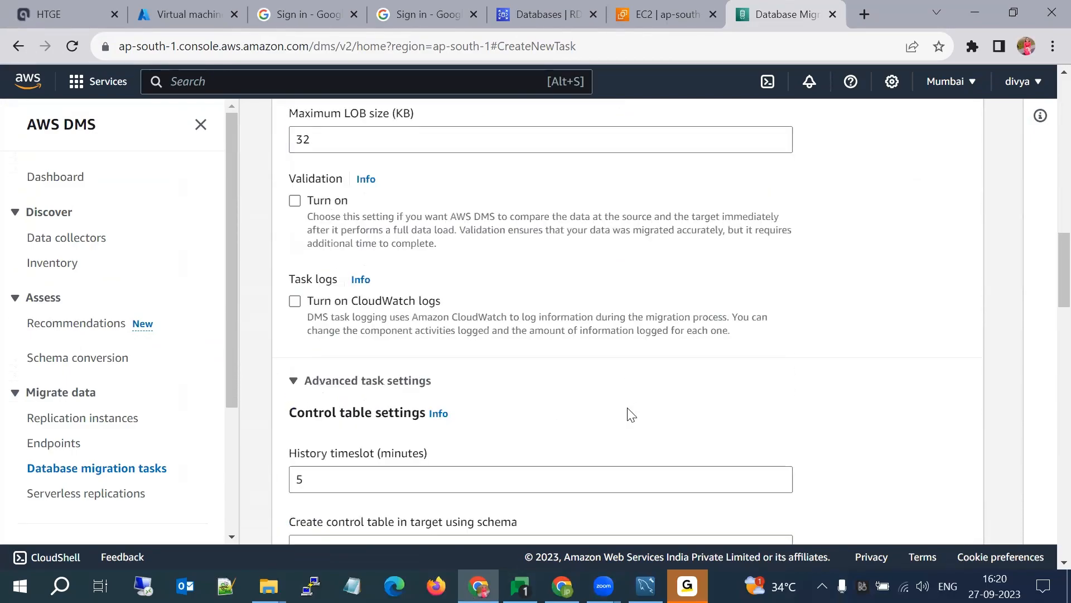
scroll(629, 407, down, 10)
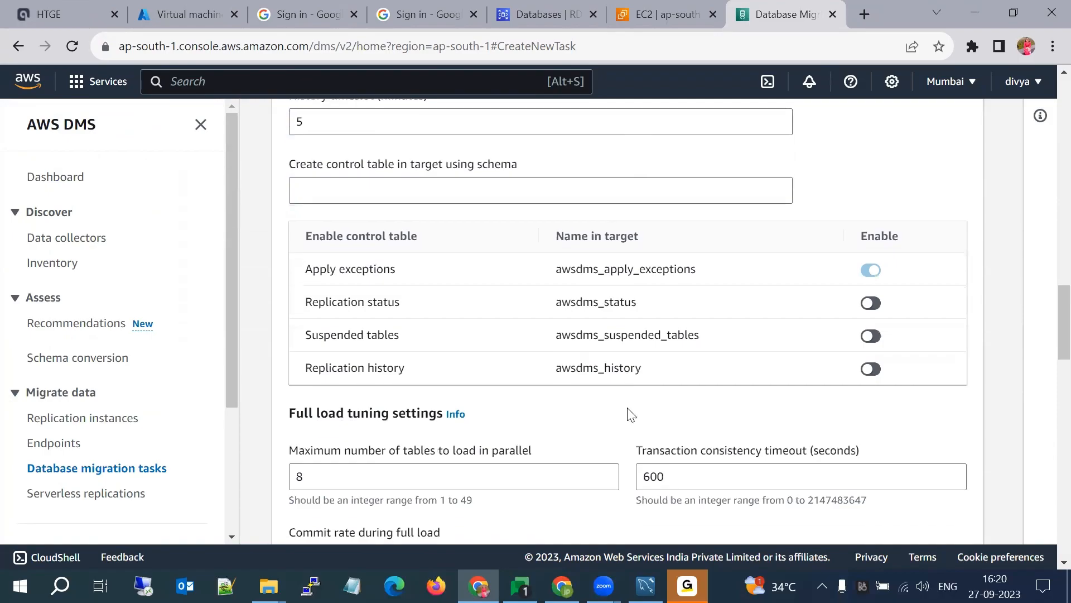
scroll(631, 415, down, 7)
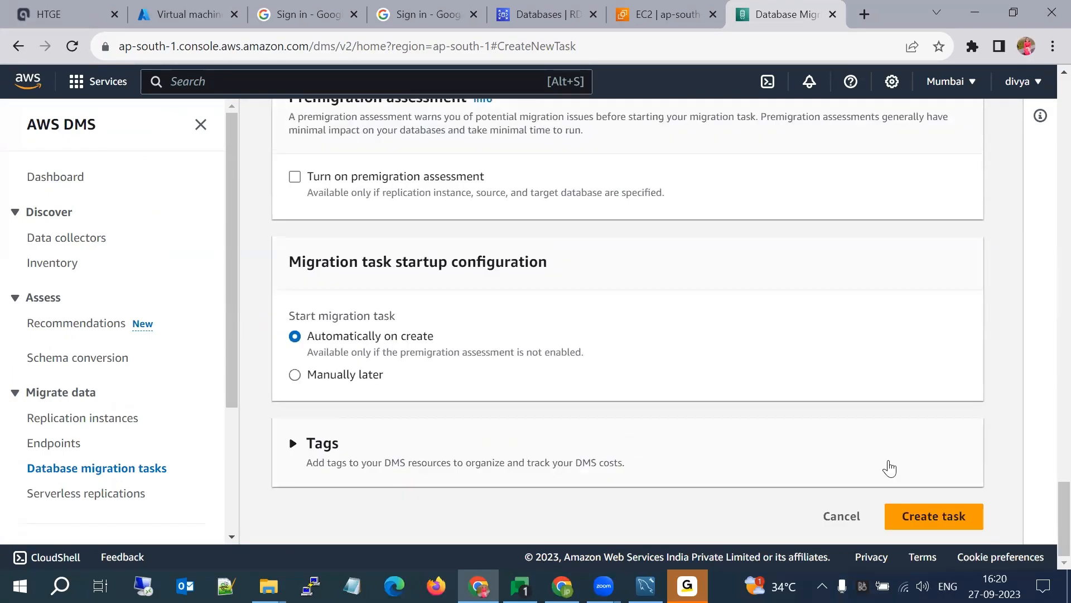
click(921, 514)
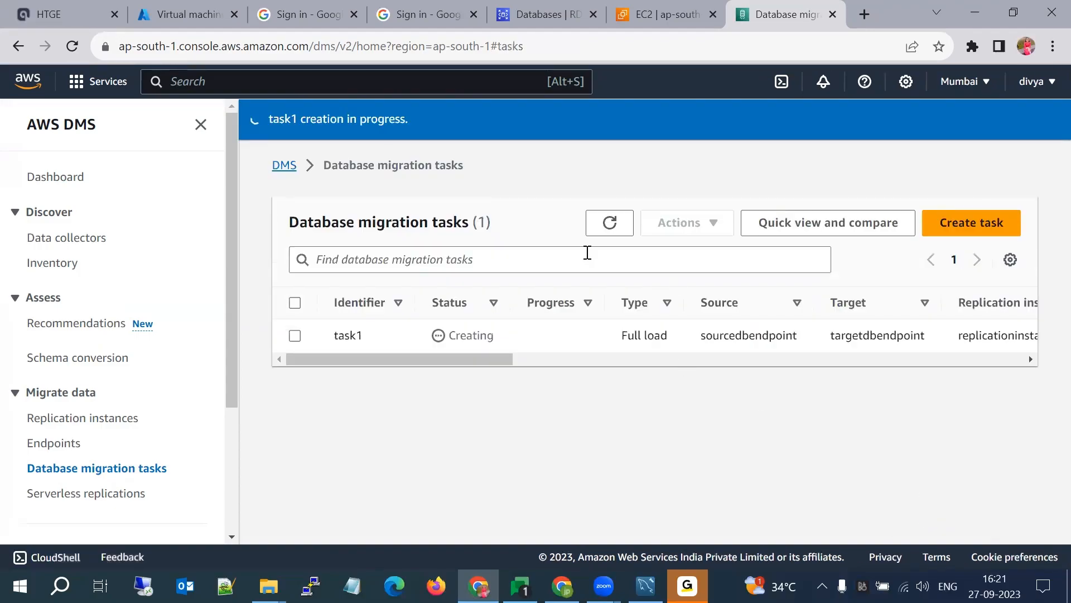
Refresh the database migration tasks list and reload its page to check the status and progress of task1.
click(610, 224)
click(607, 223)
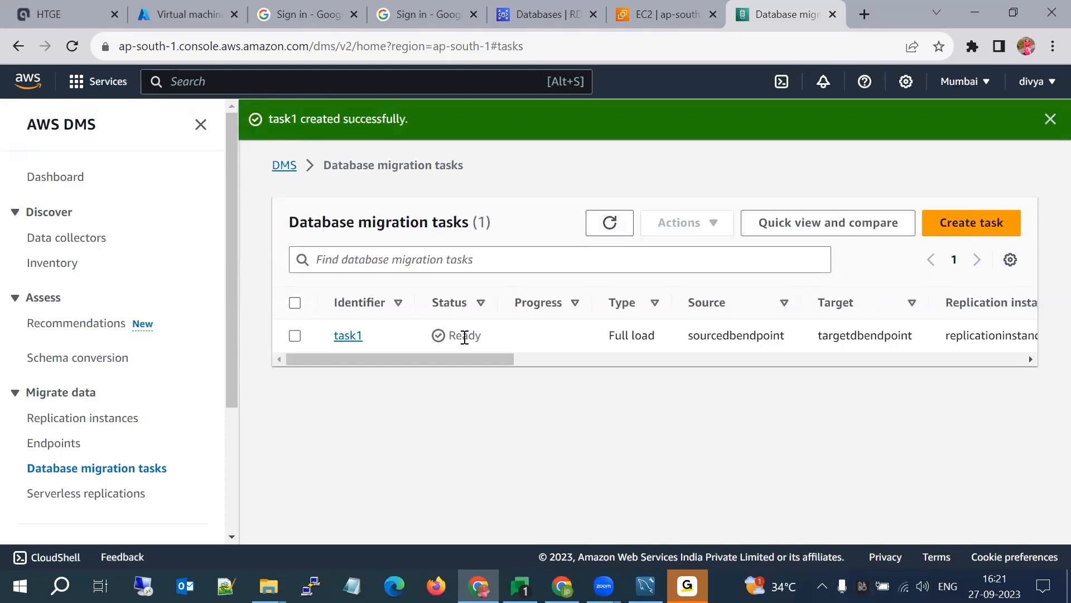
click(553, 46)
key(Return)
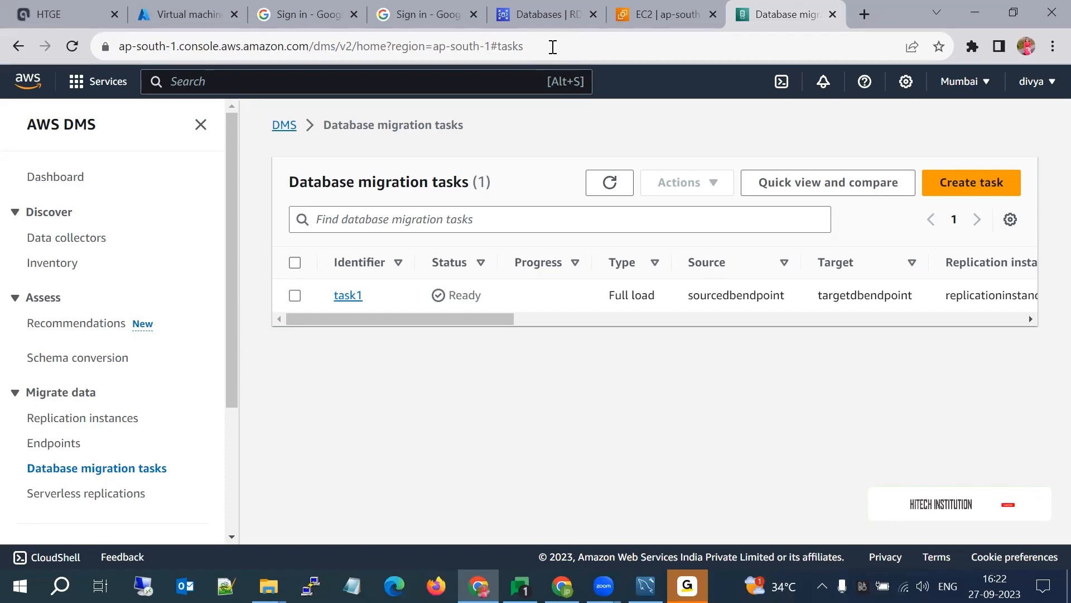
click(616, 187)
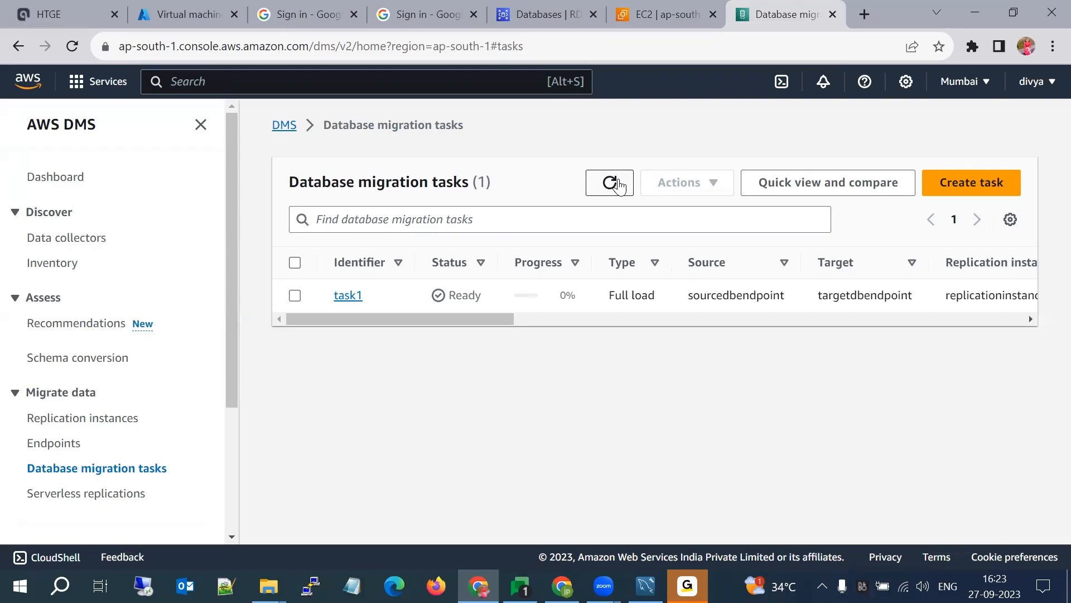
click(619, 183)
click(618, 183)
click(672, 52)
key(Return)
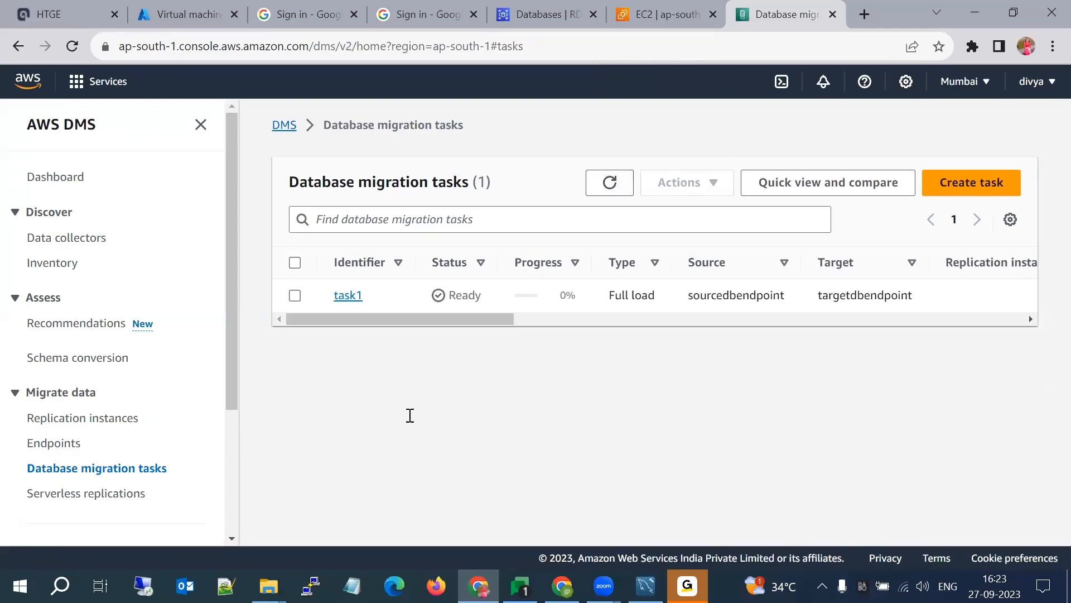
Examine the status and progress in task1's summary and overview details, and return to the database migration tasks list.
click(343, 296)
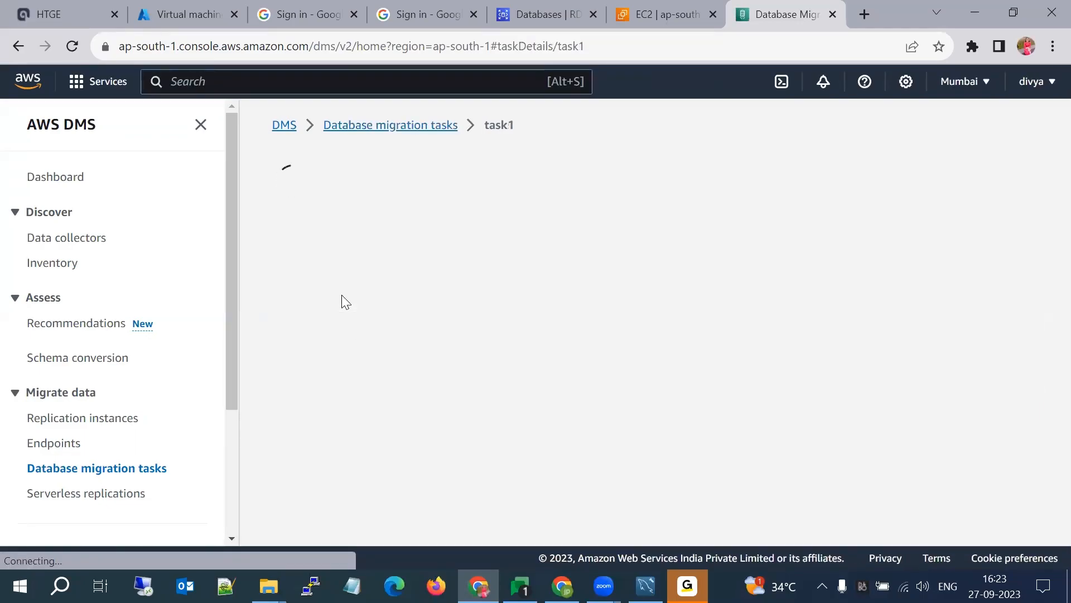
scroll(419, 428, down, 3)
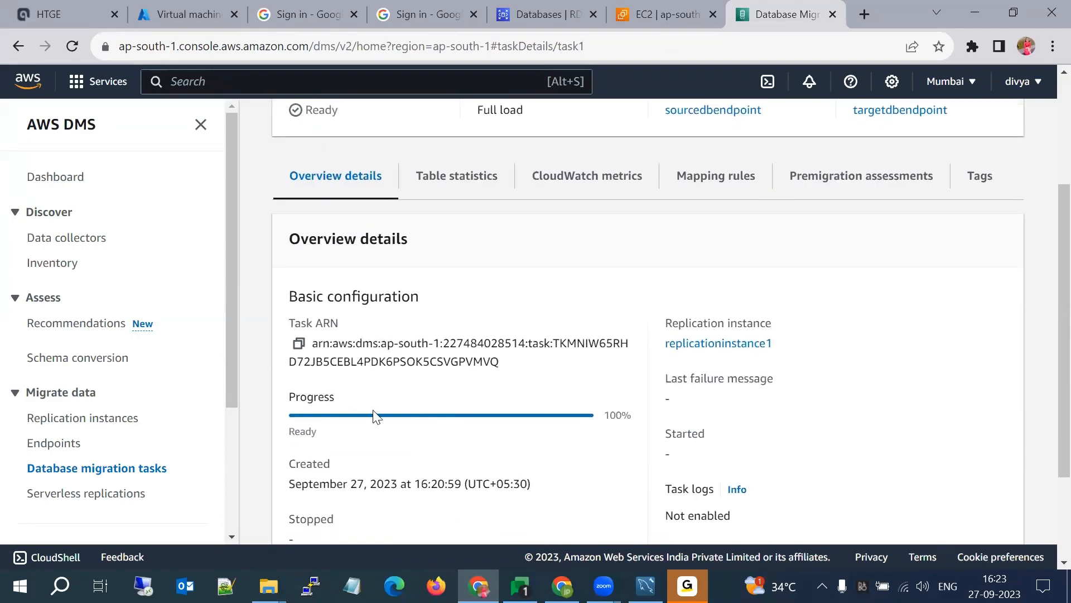
scroll(377, 418, down, 1)
scroll(377, 417, up, 4)
drag(338, 292, 303, 294)
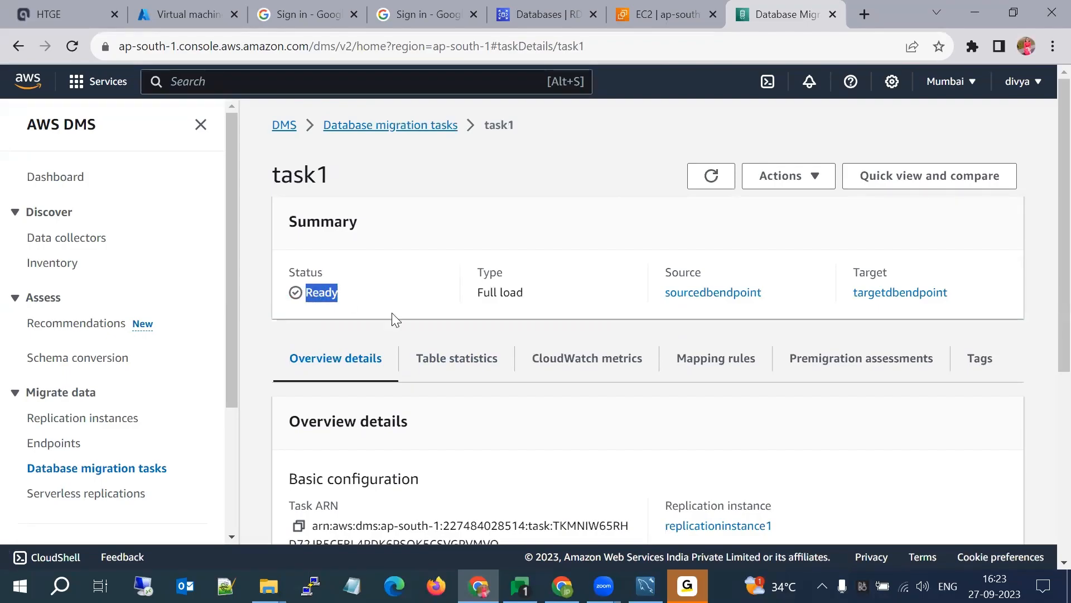
scroll(393, 315, down, 5)
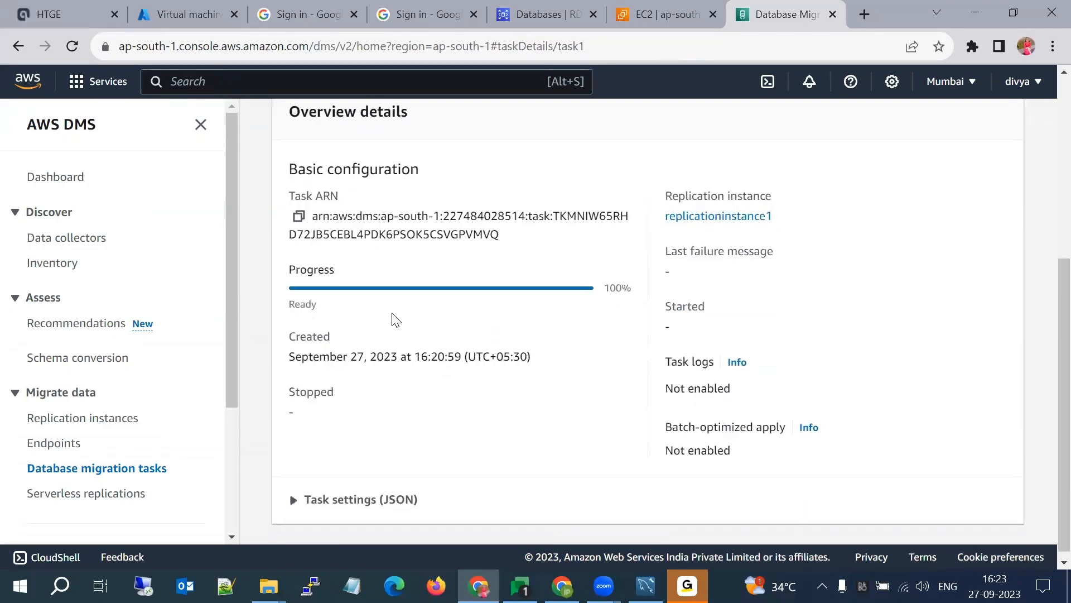
scroll(393, 318, up, 5)
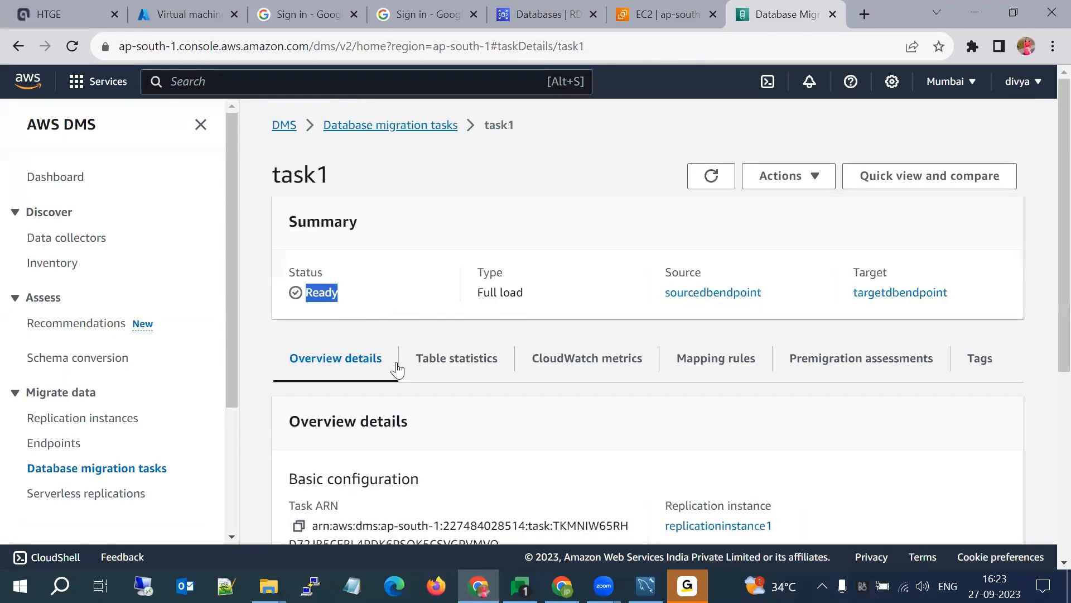
click(397, 127)
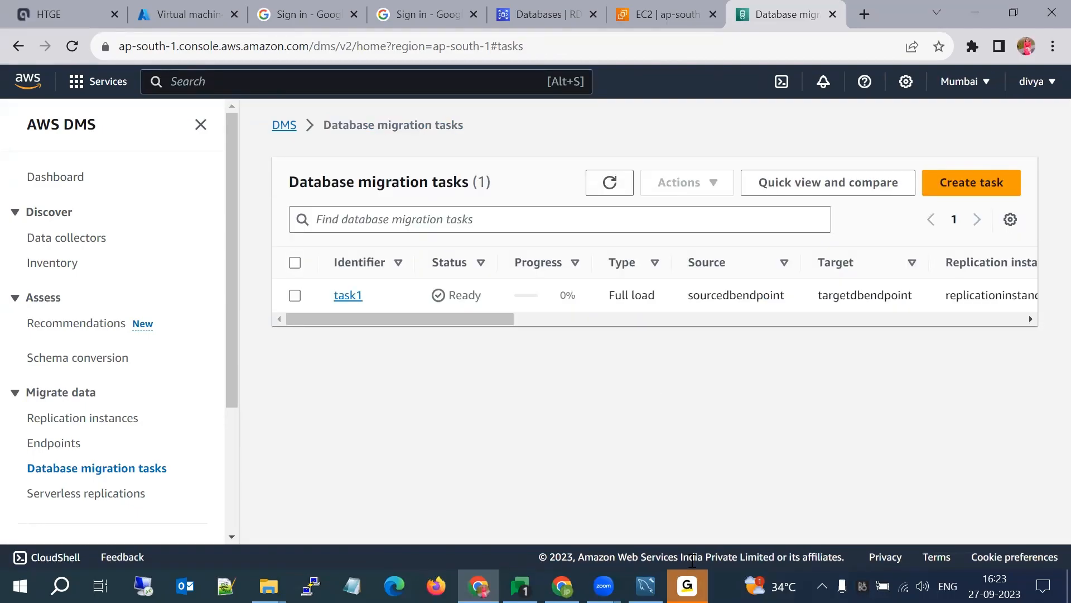
In MySQL Workbench, close the sourcedb connection and check the schemas in the targetdb connection, closing it when done.
click(645, 586)
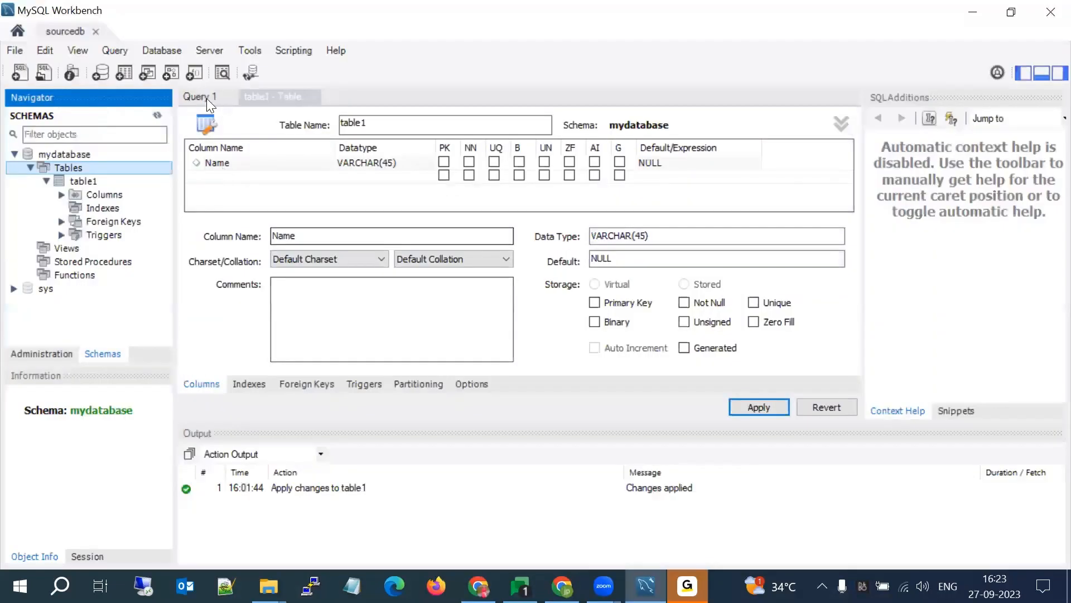
click(90, 30)
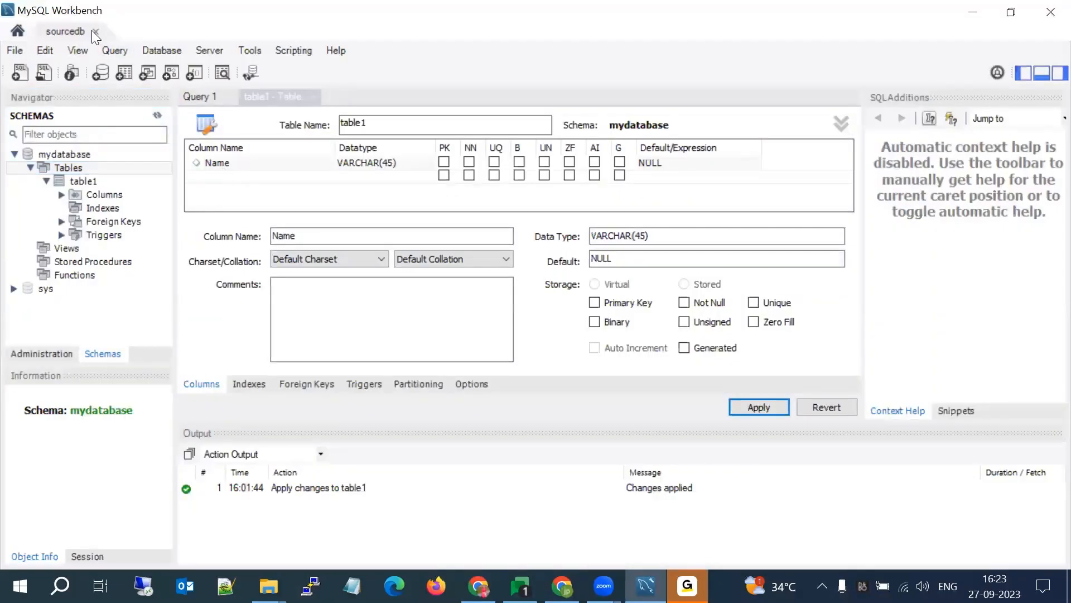
click(93, 32)
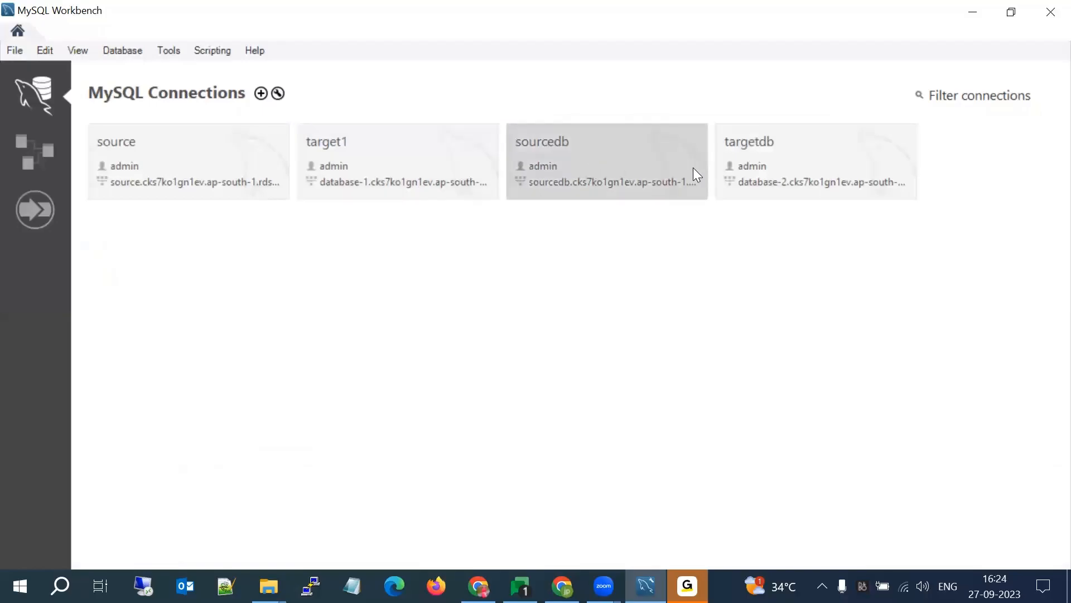
click(763, 157)
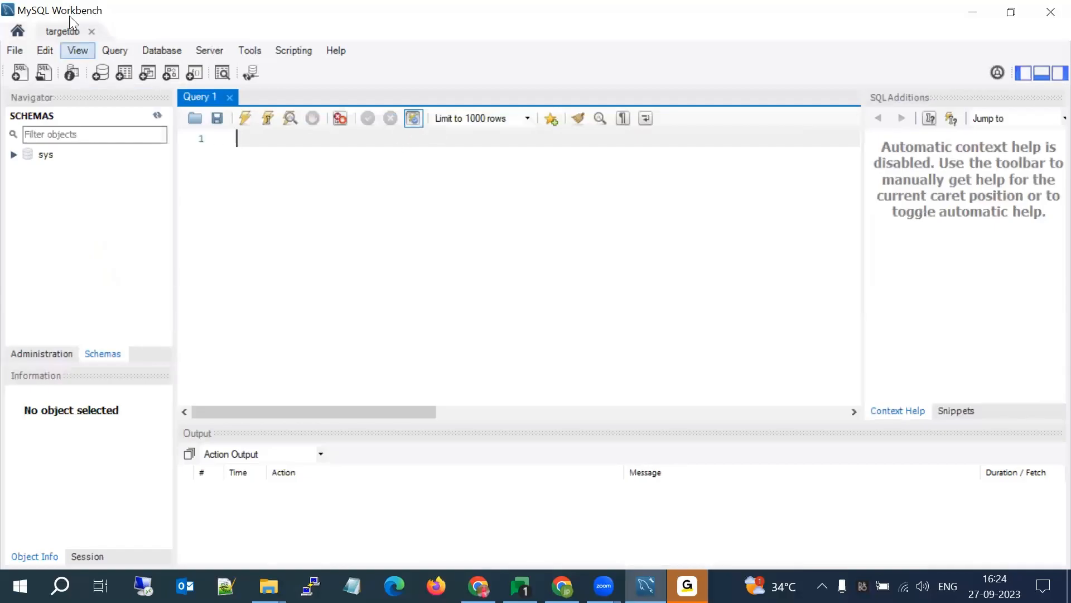
click(92, 31)
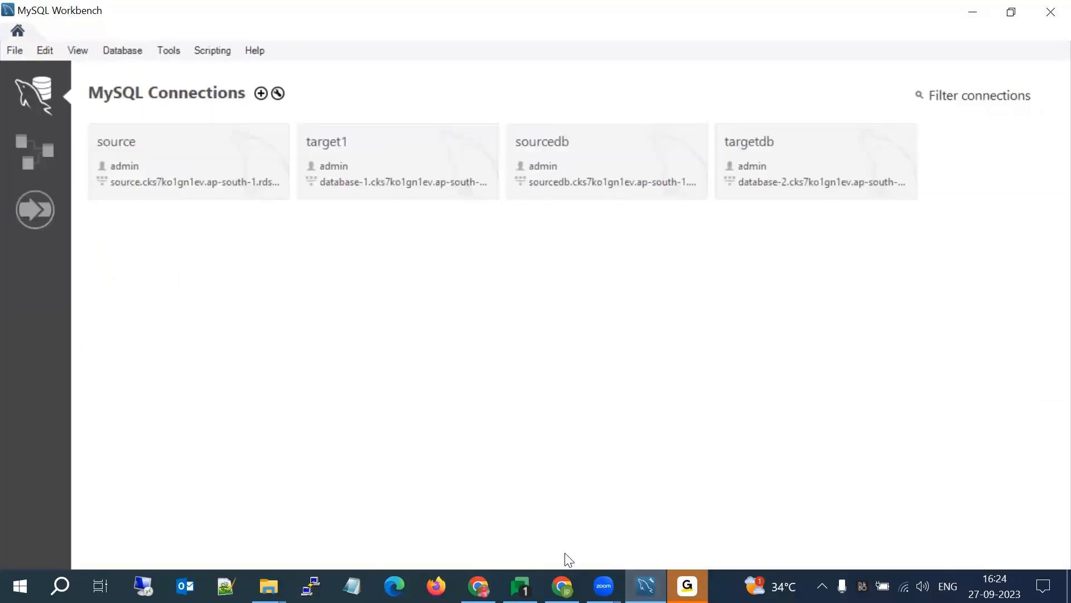
Return to the AWS DMS console in the browser and reload the migration tasks list to recheck task1's progress.
click(562, 586)
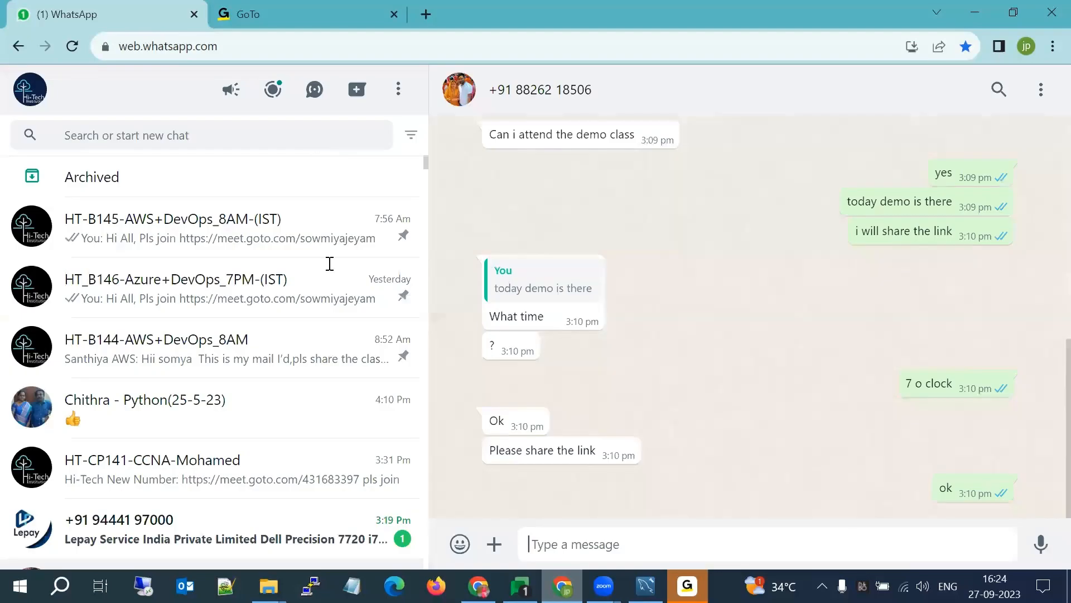
click(966, 8)
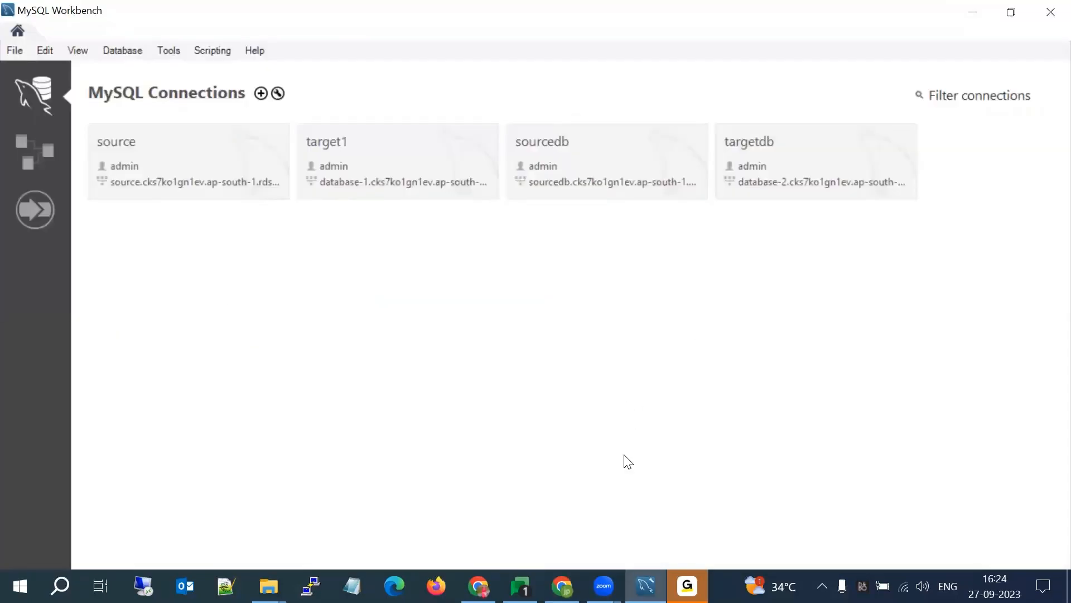
click(486, 580)
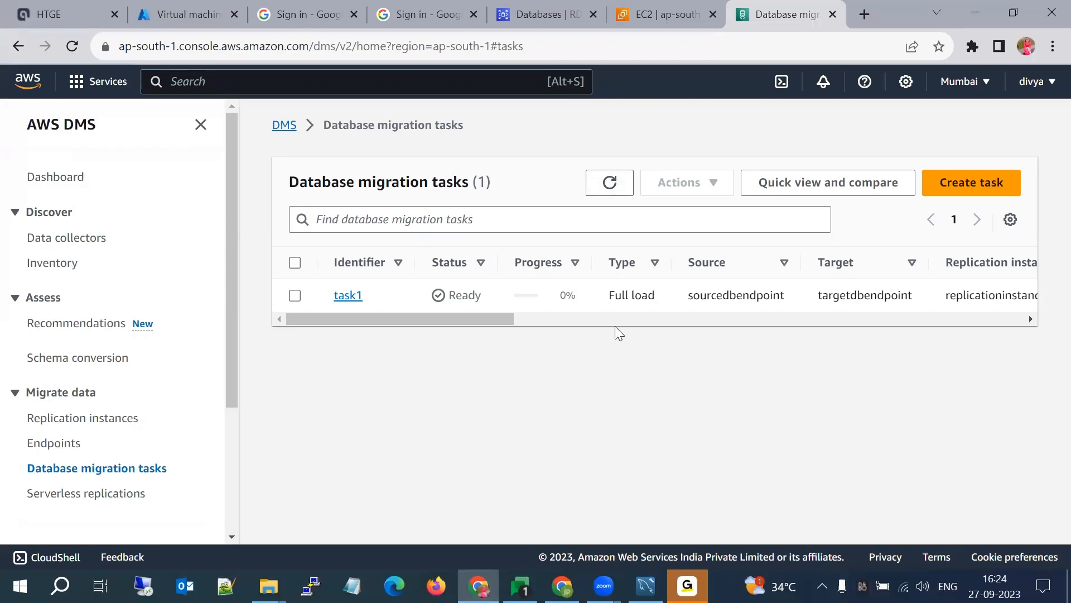
click(611, 181)
click(619, 39)
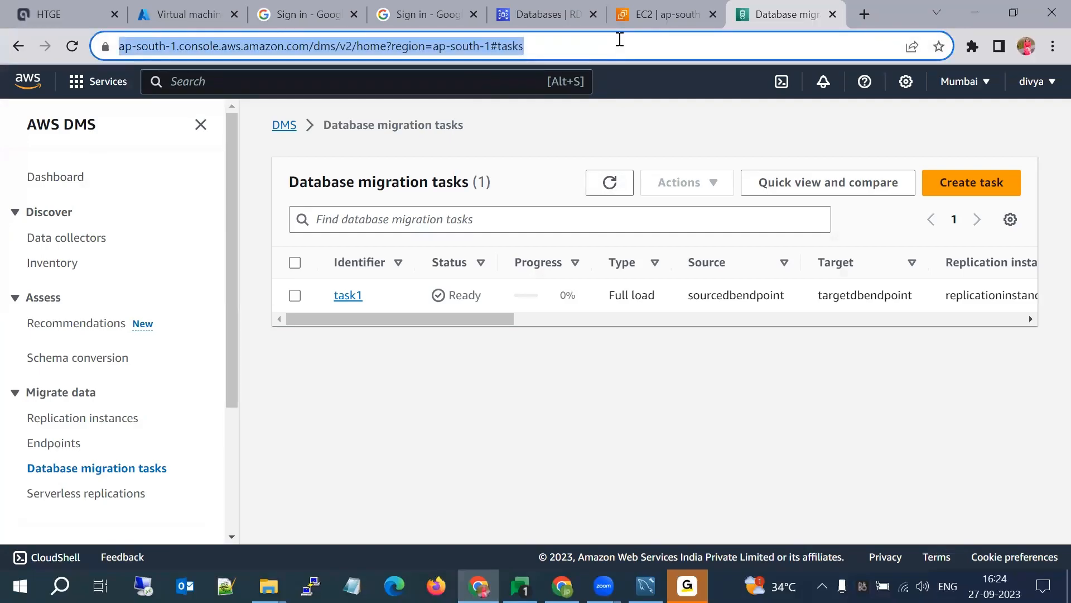
key(Return)
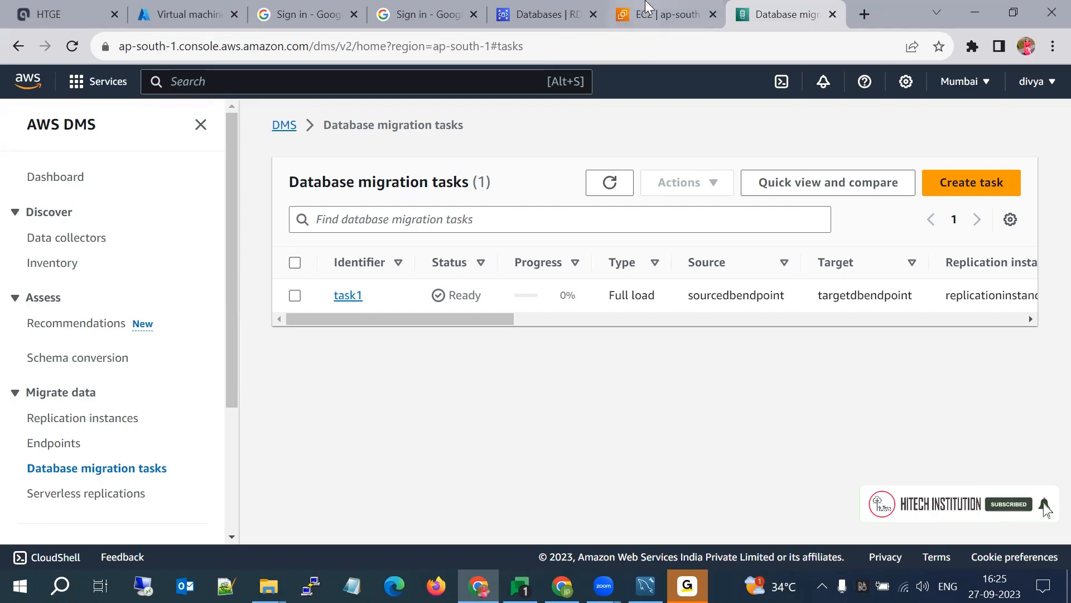
click(561, 37)
key(Return)
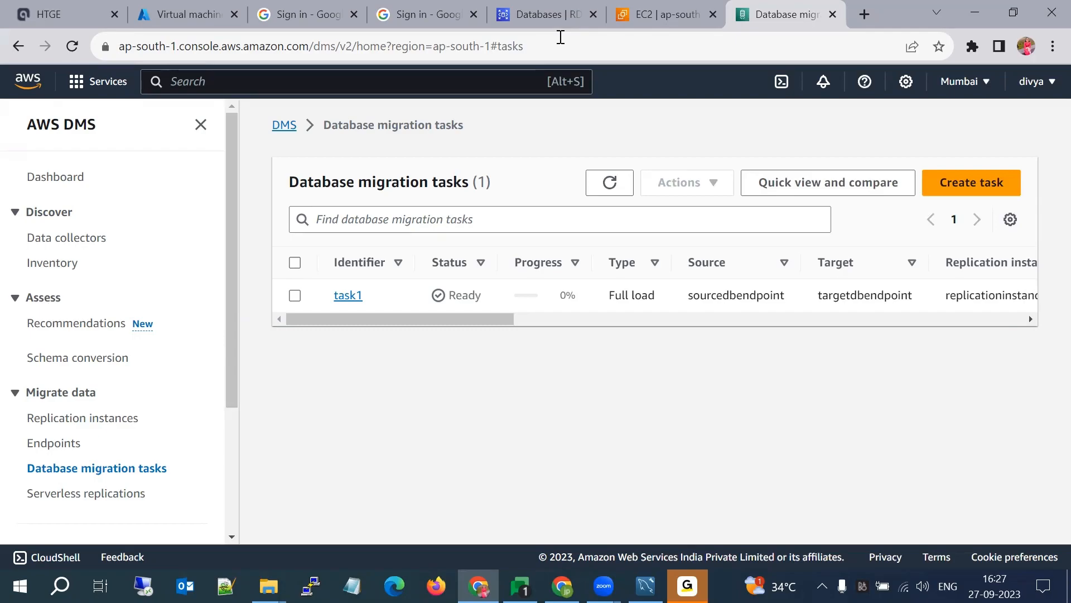
click(551, 35)
key(Return)
Select task1 in the database migration tasks list and apply the Restart/Resume action to it.
drag(504, 319, 357, 309)
click(295, 295)
click(698, 195)
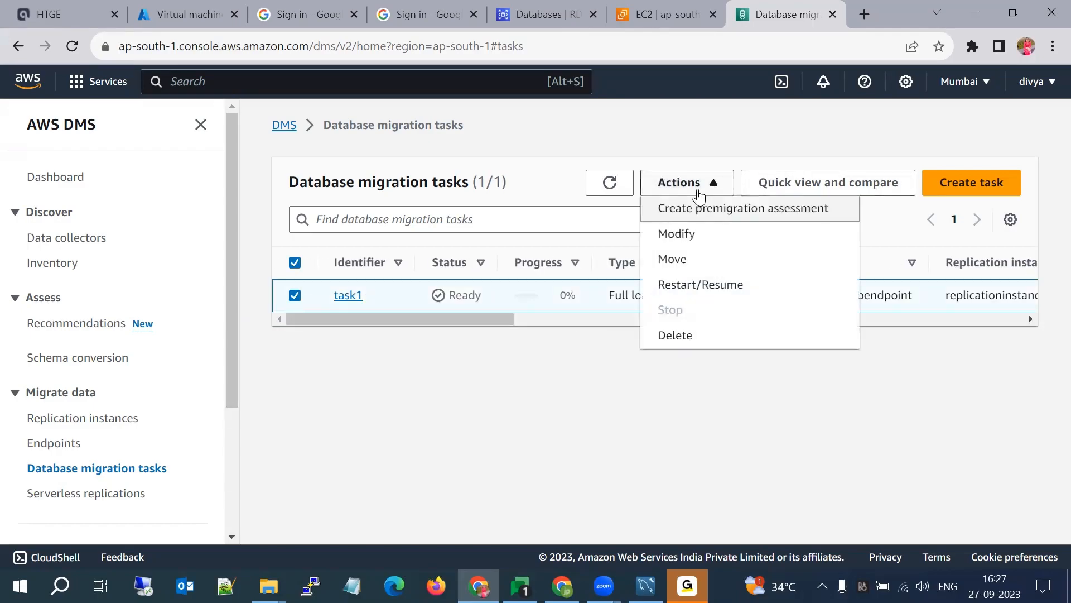
click(698, 284)
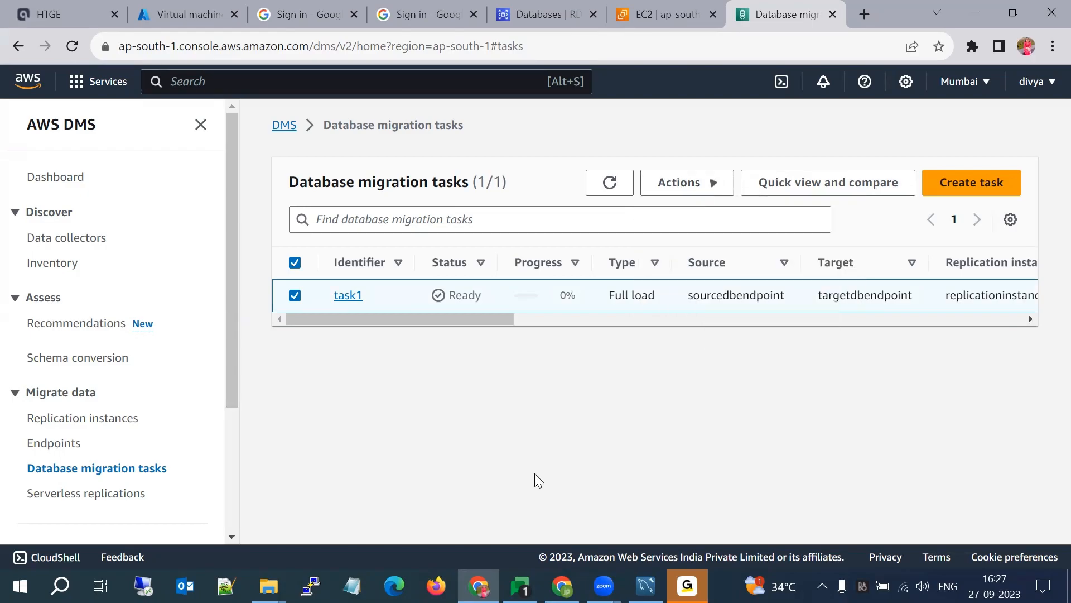
Check the progress in task1's overview details and switch to MySQL Workbench.
click(349, 296)
scroll(455, 304, down, 4)
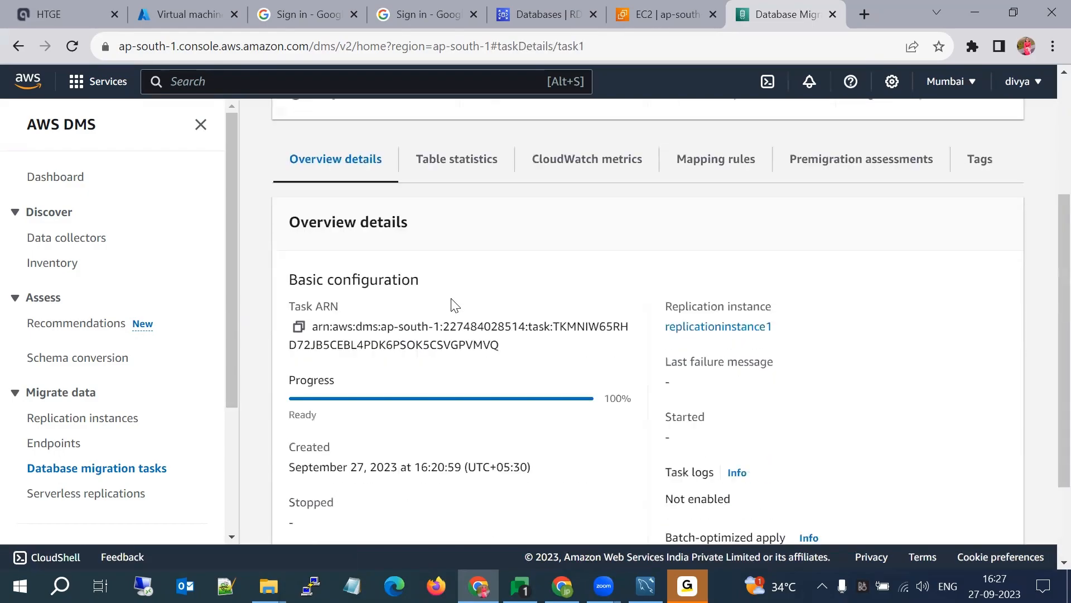
click(645, 586)
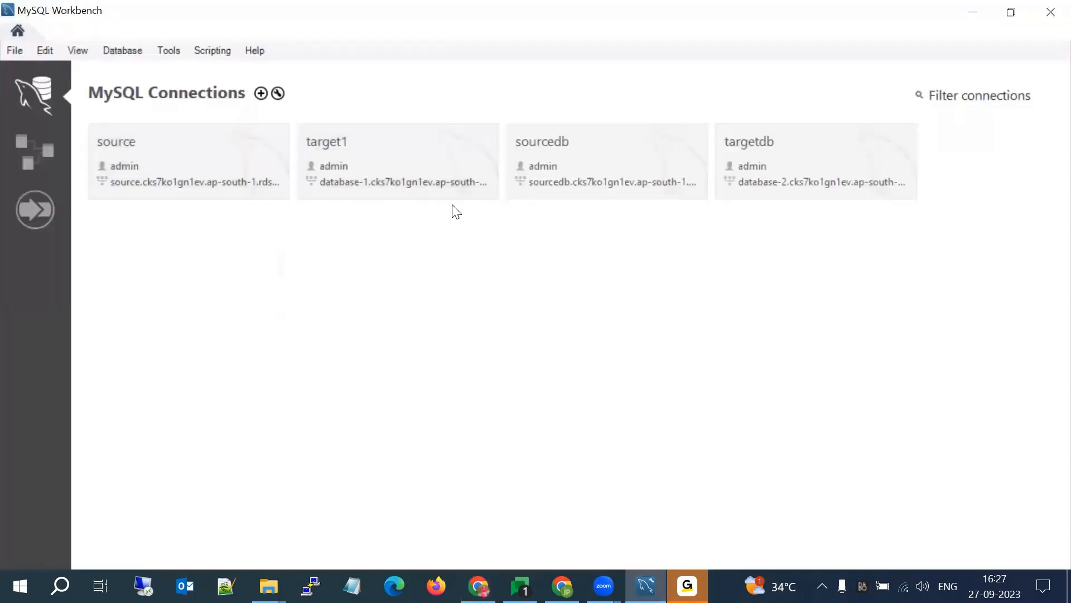
Check the schemas in the targetdb connection, restart MySQL Workbench and reopen targetdb to recheck them.
click(761, 183)
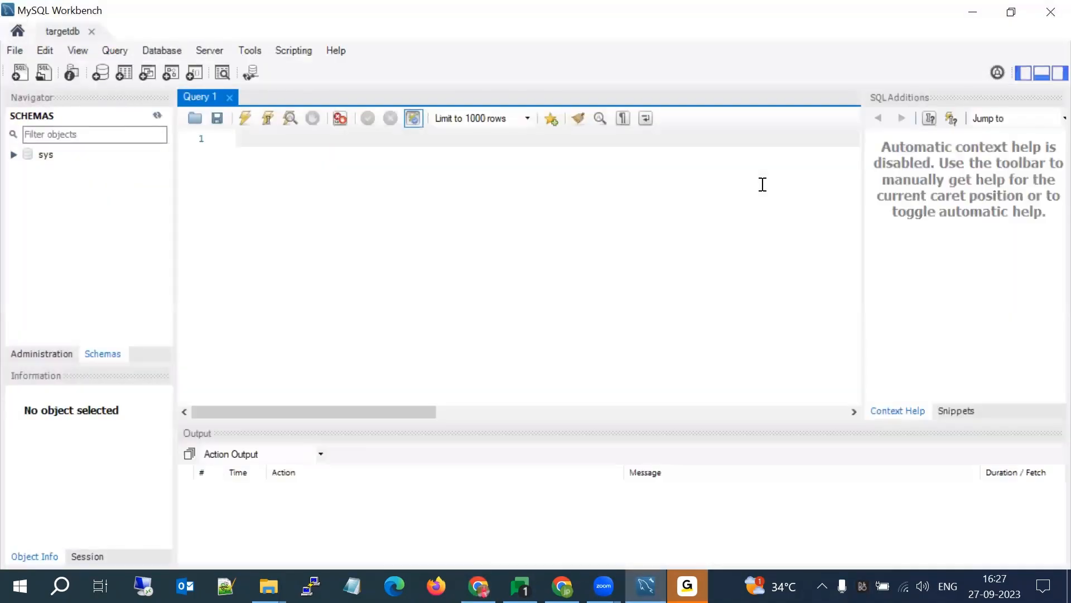
click(1049, 7)
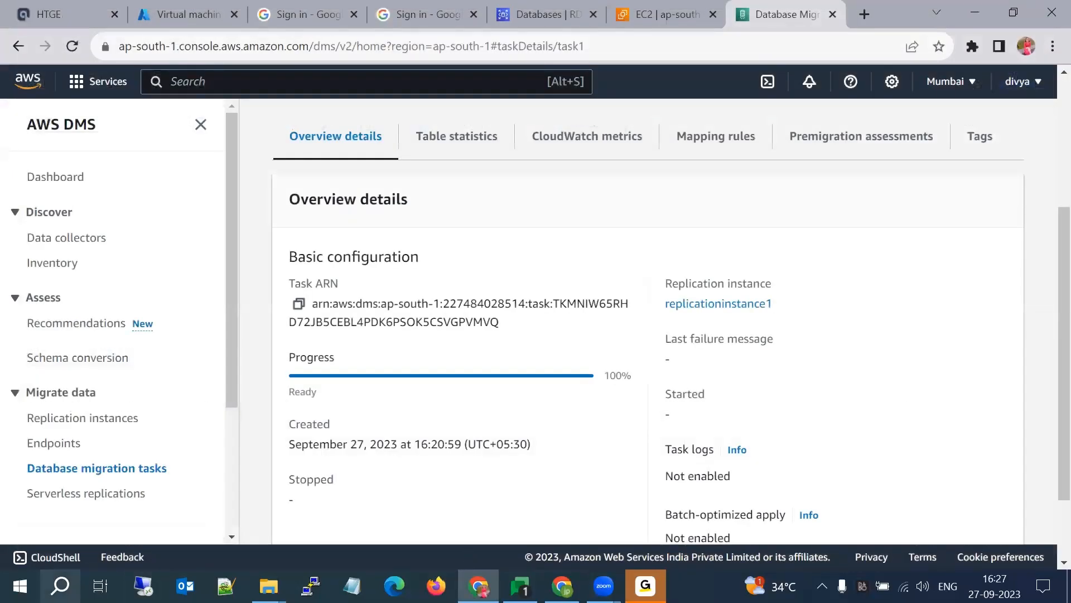
click(61, 585)
text(my)
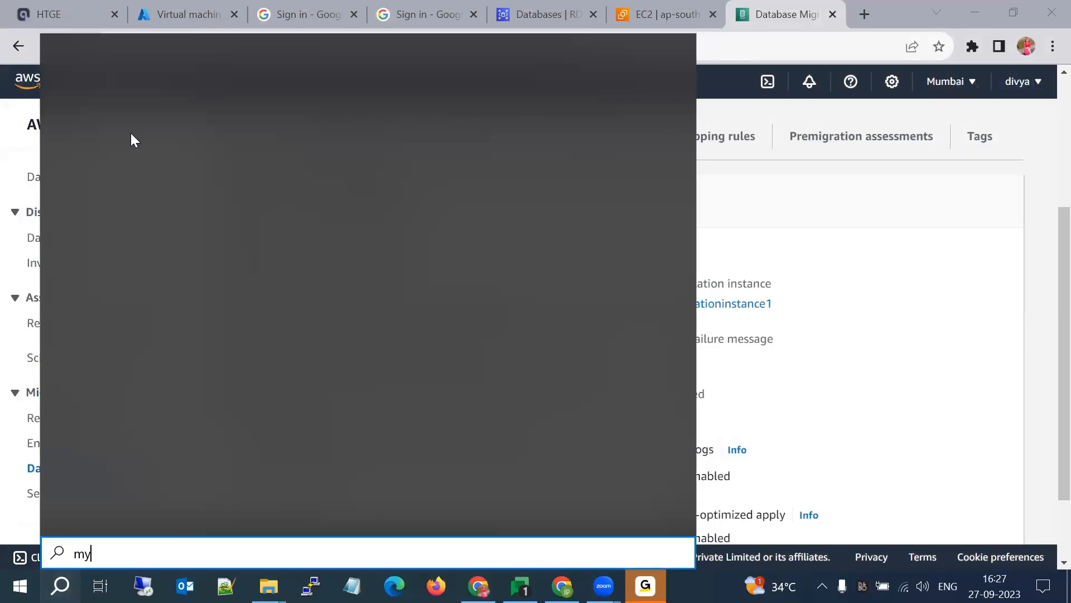
click(179, 129)
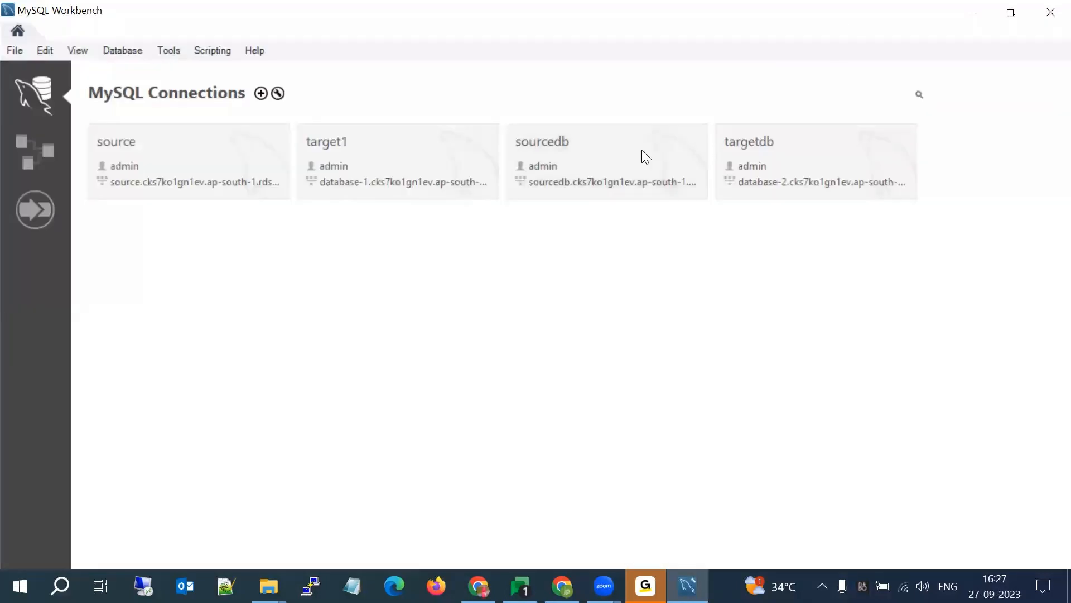
click(773, 151)
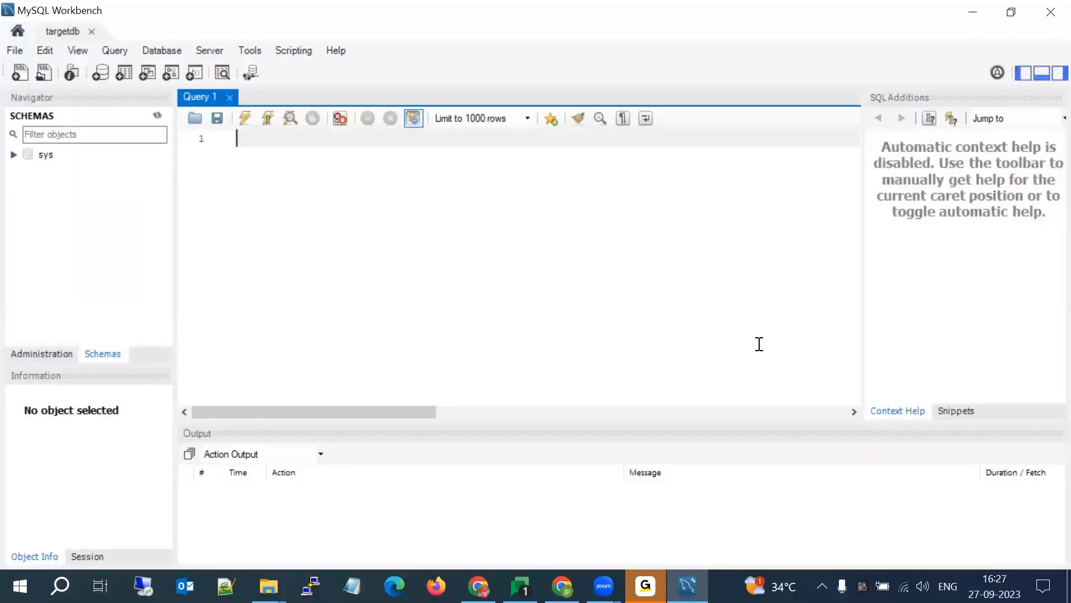
Switch to the AWS DMS console in the browser, go back to the database migration tasks list and reload it.
click(479, 585)
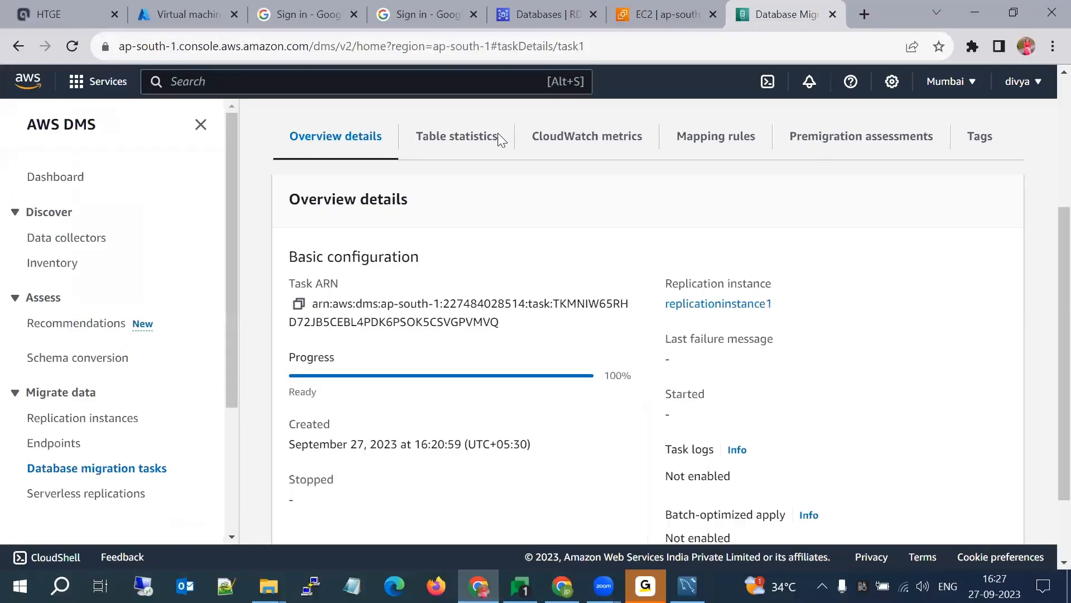
scroll(501, 140, up, 4)
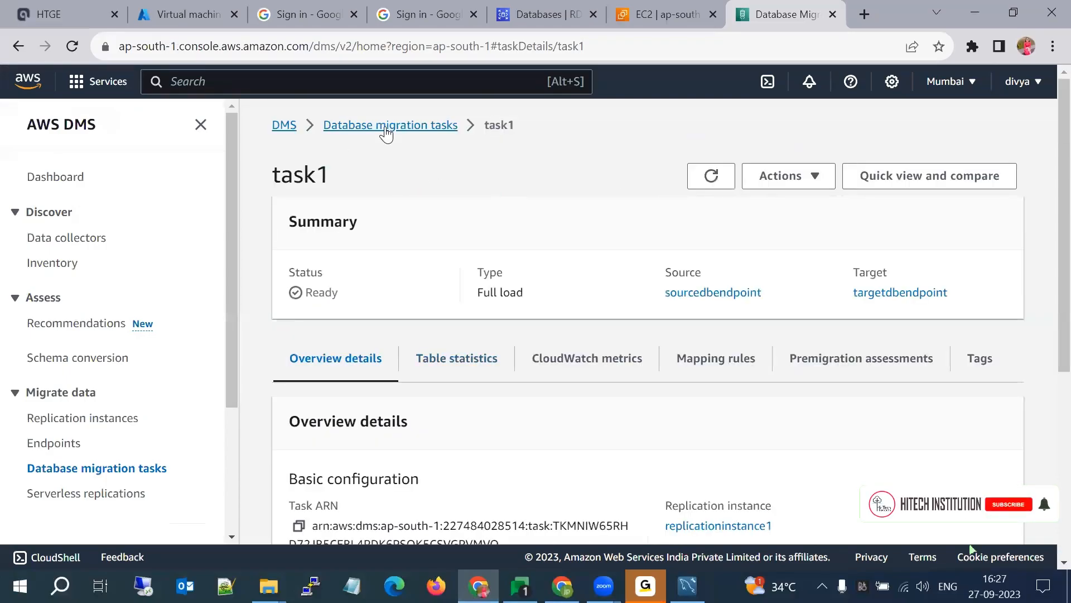
click(386, 126)
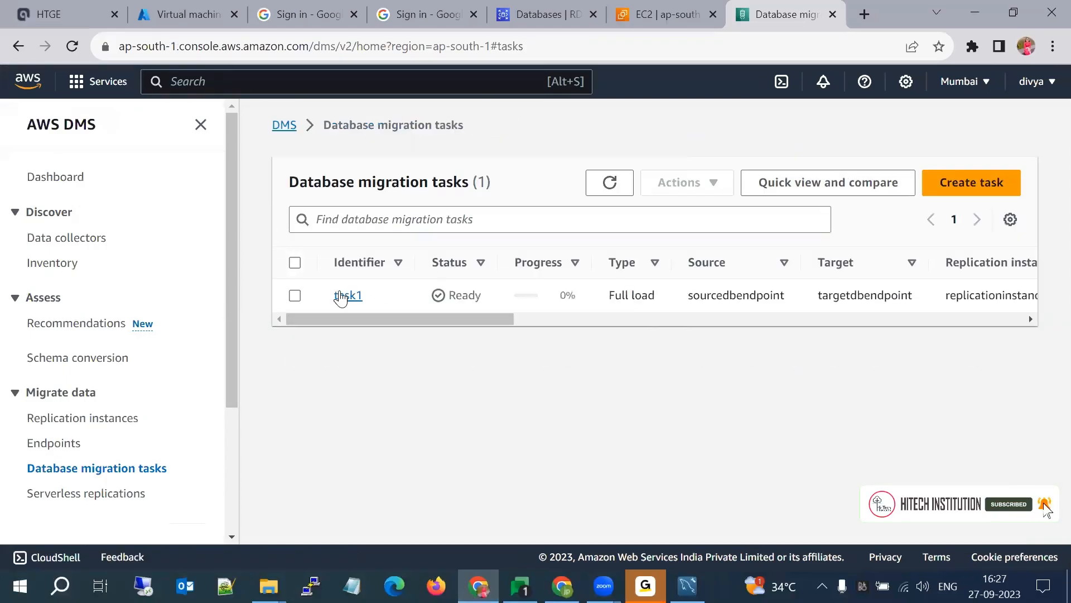
click(600, 193)
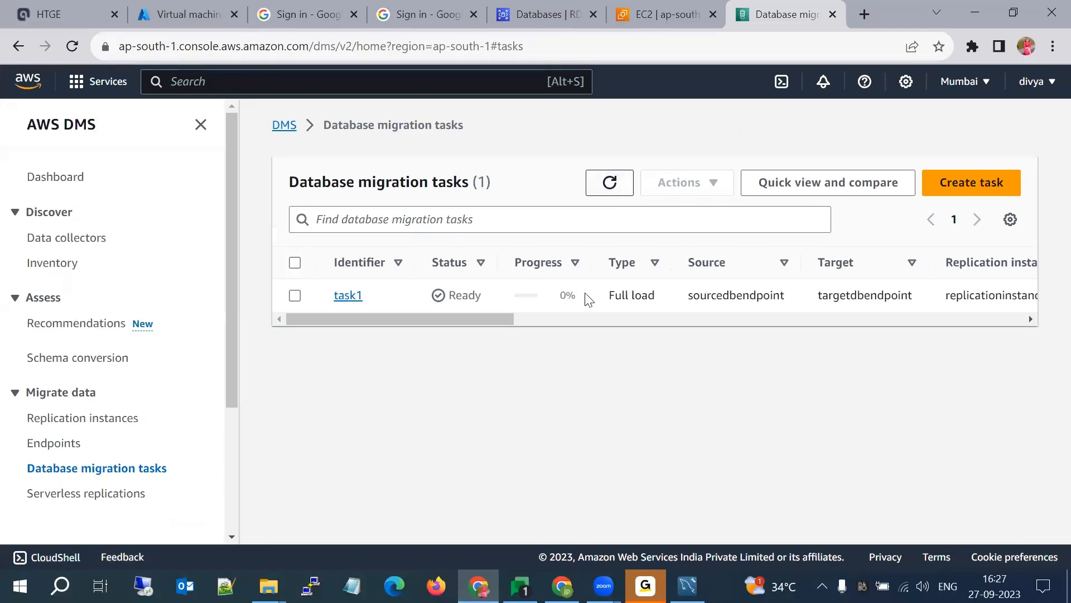
Restart/Resume task1 from the database migration tasks list and reload the list to check its status.
click(294, 295)
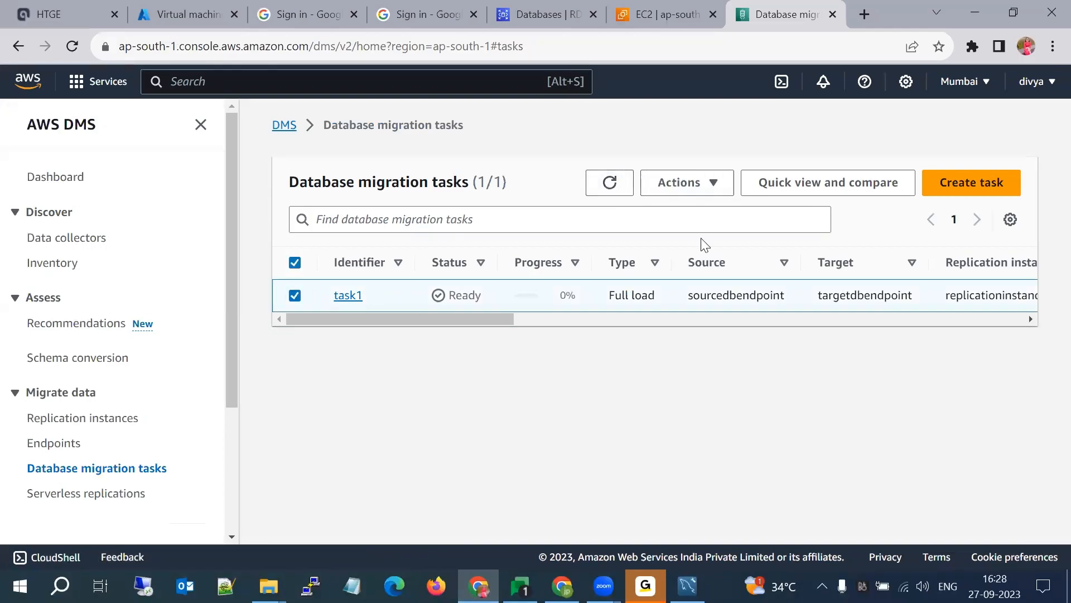
click(720, 190)
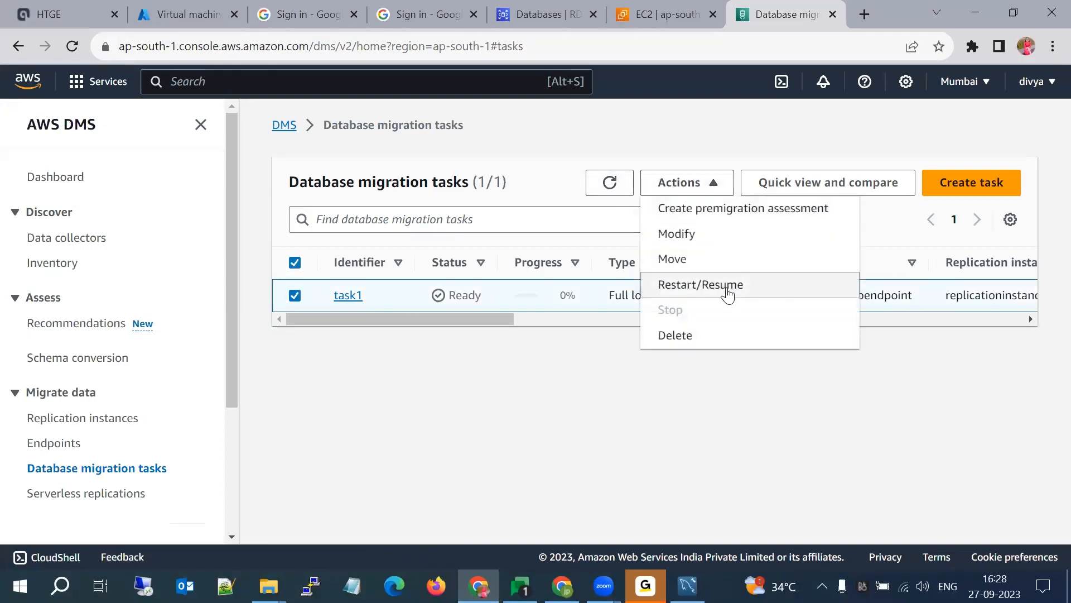
click(729, 285)
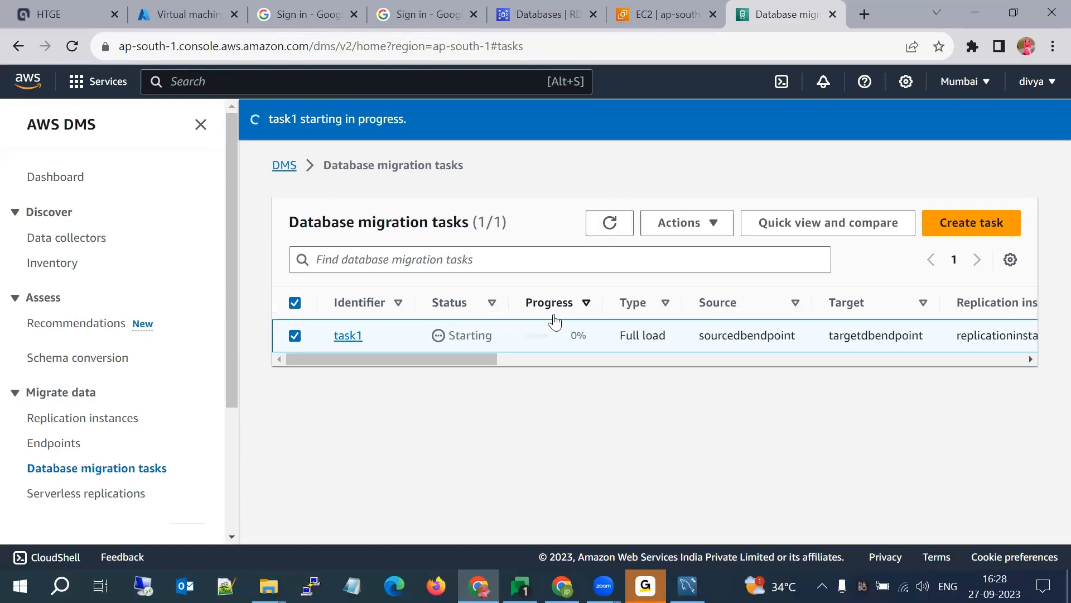
click(610, 222)
click(609, 221)
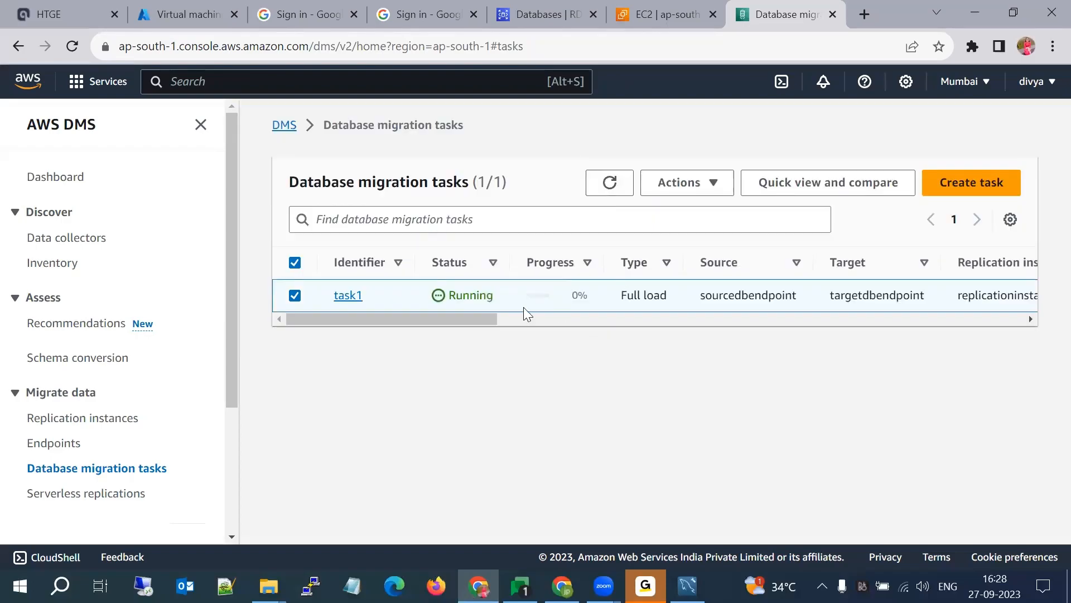
Switch to MySQL Workbench, refresh the targetdb schemas and open the sourcedb connection to compare its schemas with the target's.
click(687, 586)
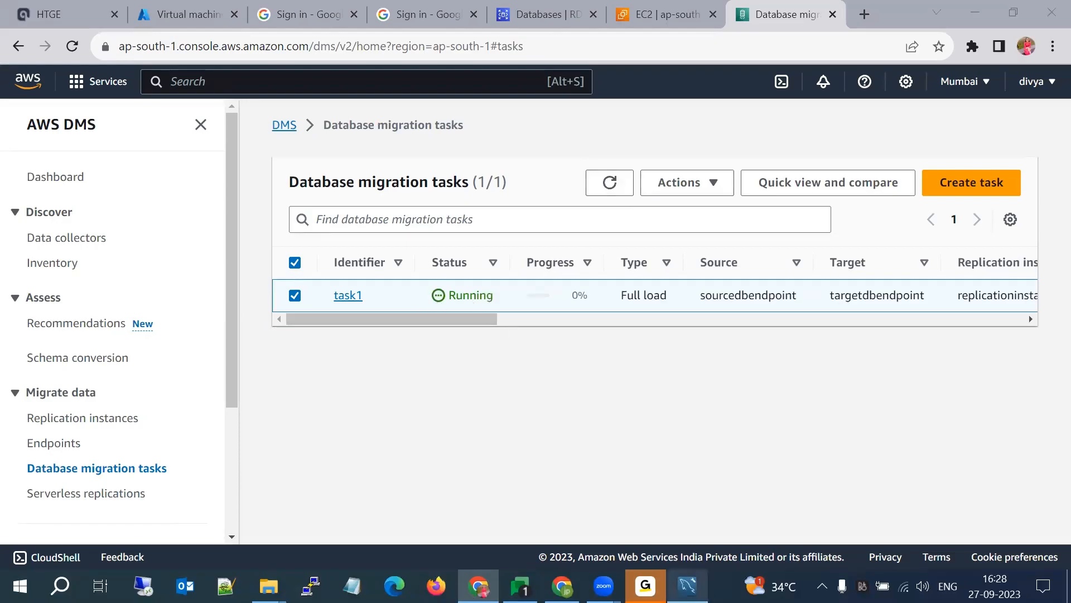
click(158, 115)
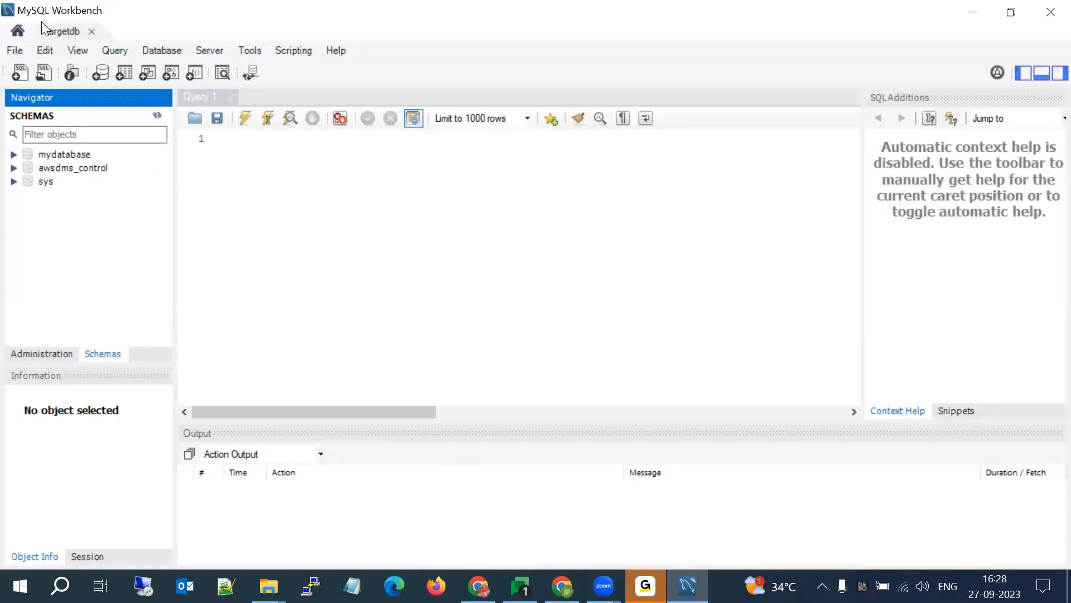
click(21, 29)
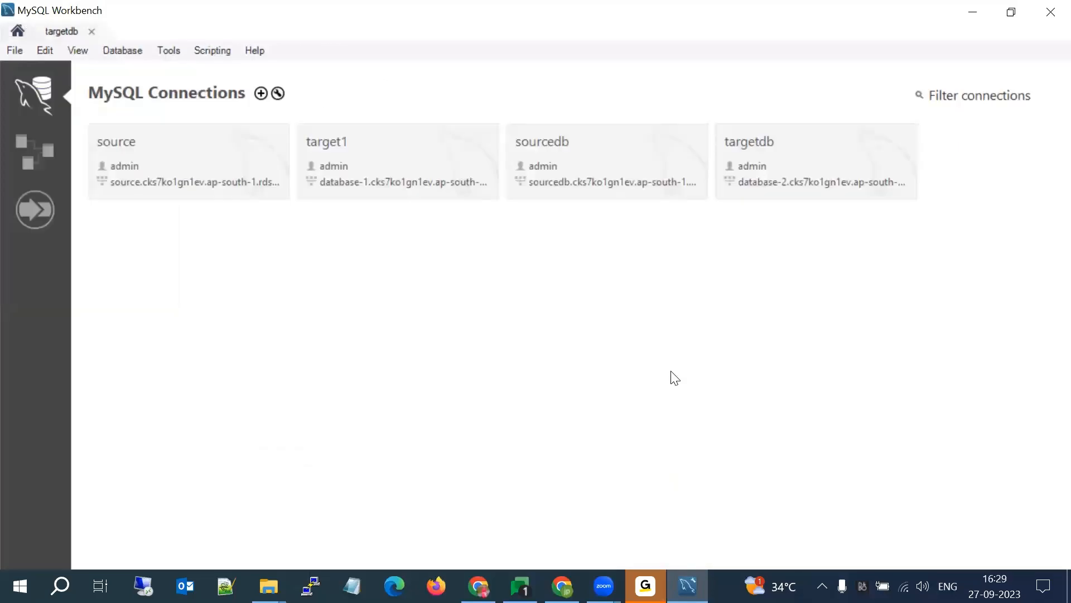
click(662, 137)
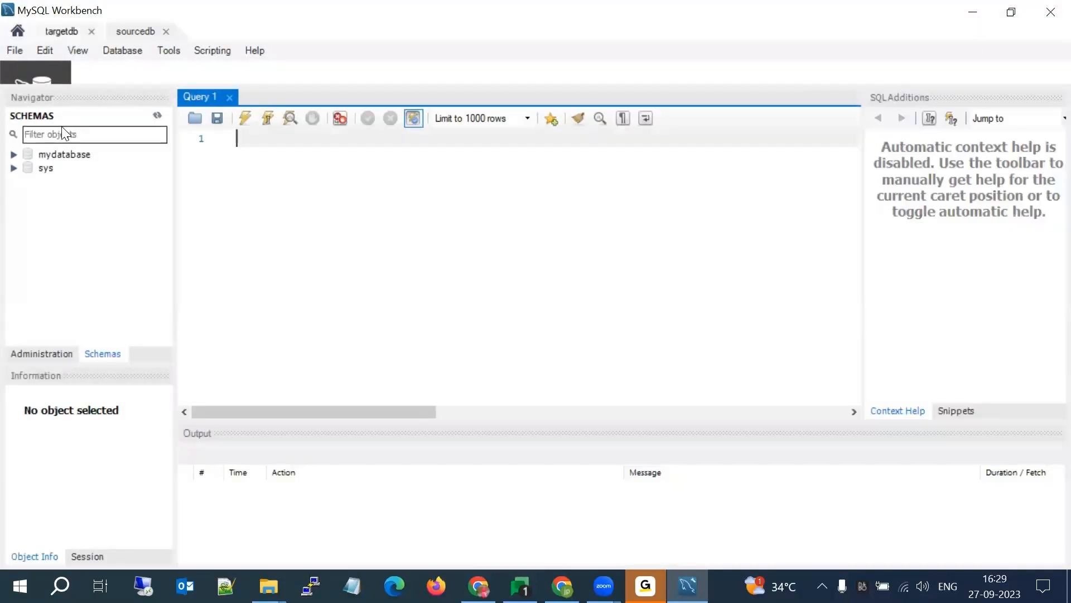
click(76, 31)
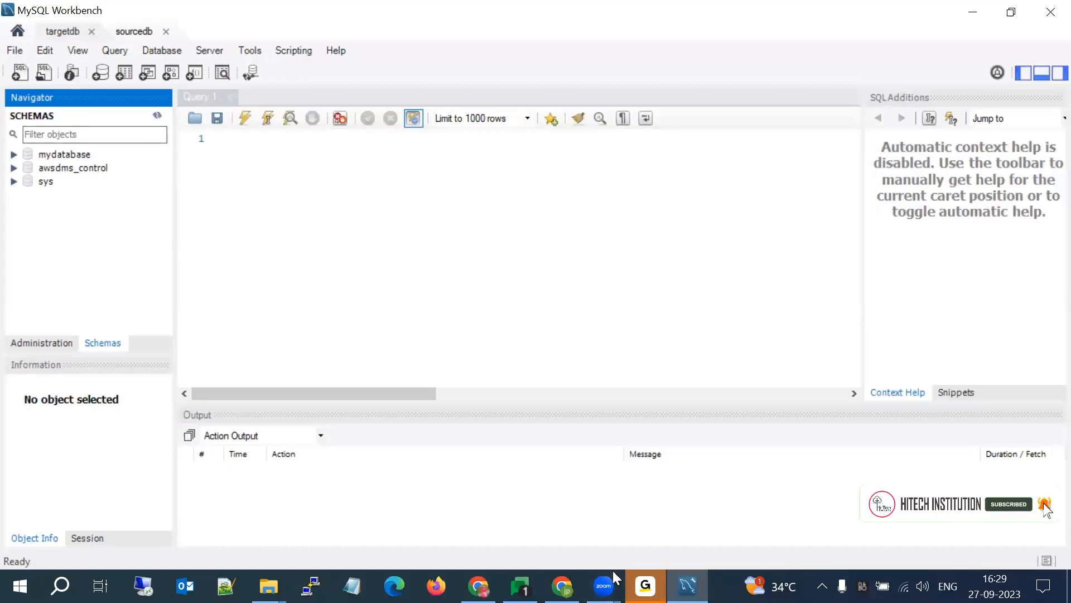
Return to the AWS DMS console in the browser and review task1's status, progress and available actions.
click(478, 585)
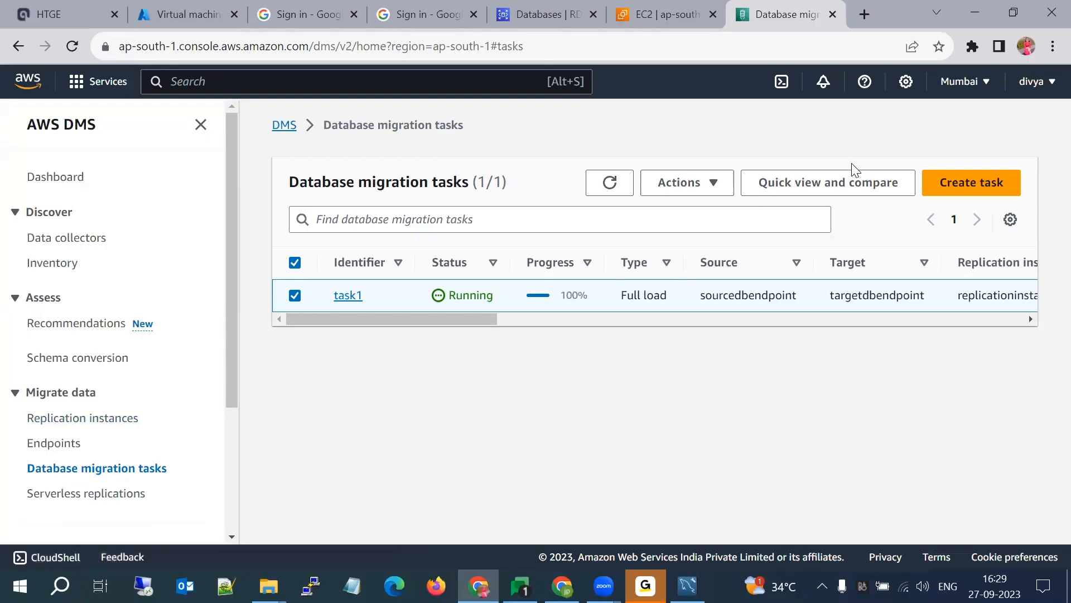
mouse_move(487, 320)
mouse_down()
mouse_move(606, 332)
mouse_move(484, 324)
mouse_up()
click(700, 186)
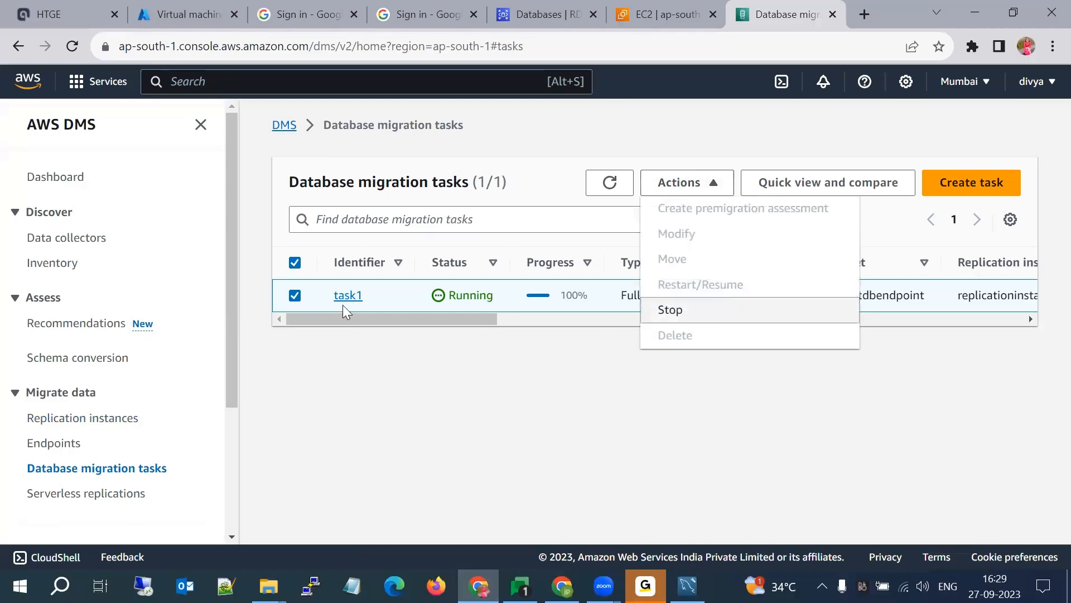
click(527, 322)
drag(527, 323, 295, 339)
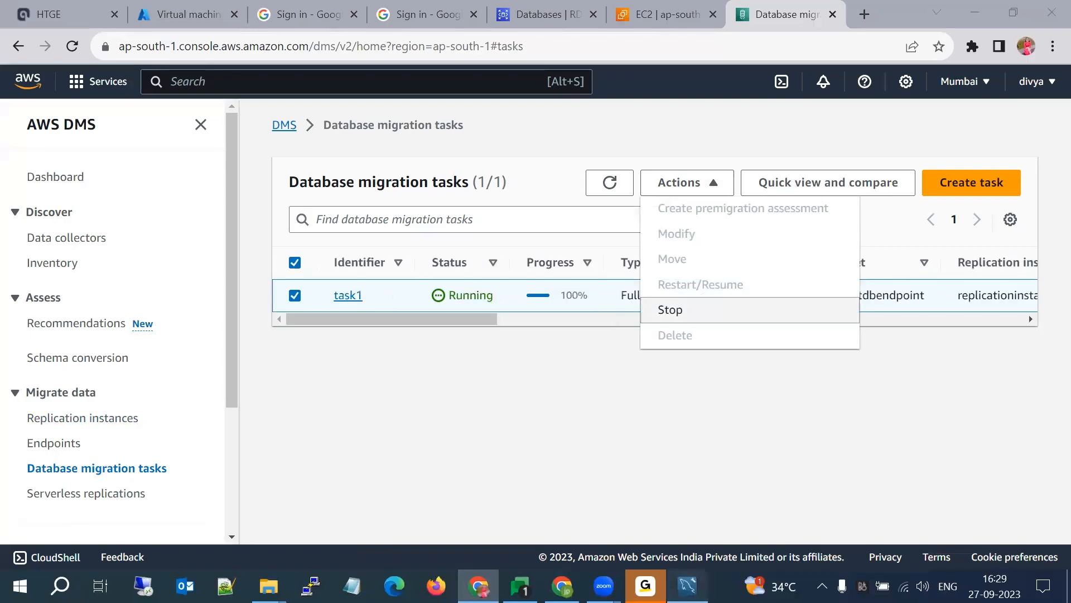
Glance at the targetdb schemas in MySQL Workbench, minimize it and recheck task1's status in the DMS tasks list.
click(687, 586)
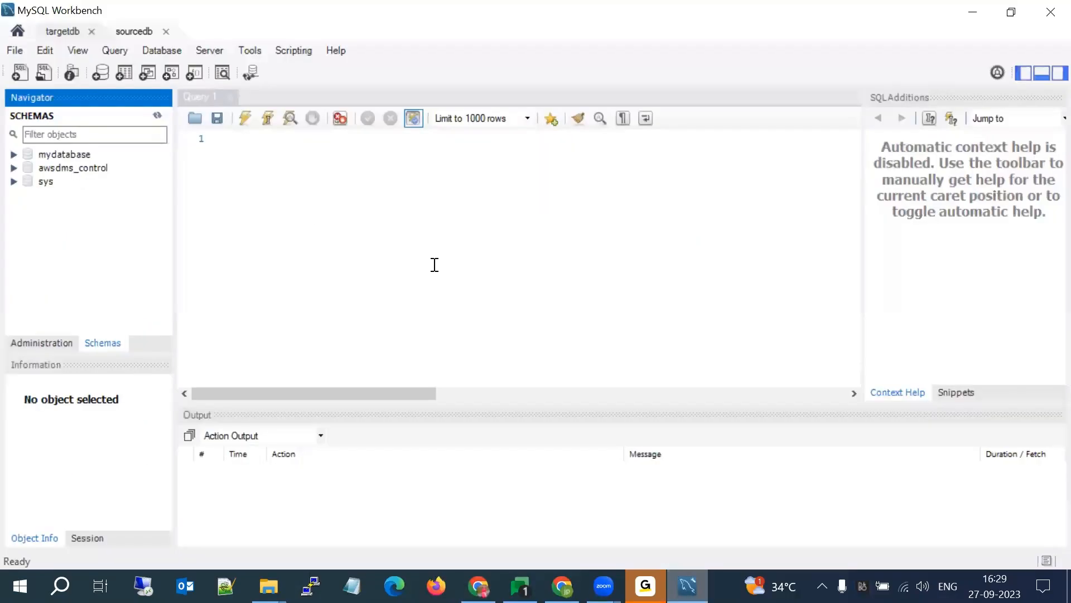
click(969, 8)
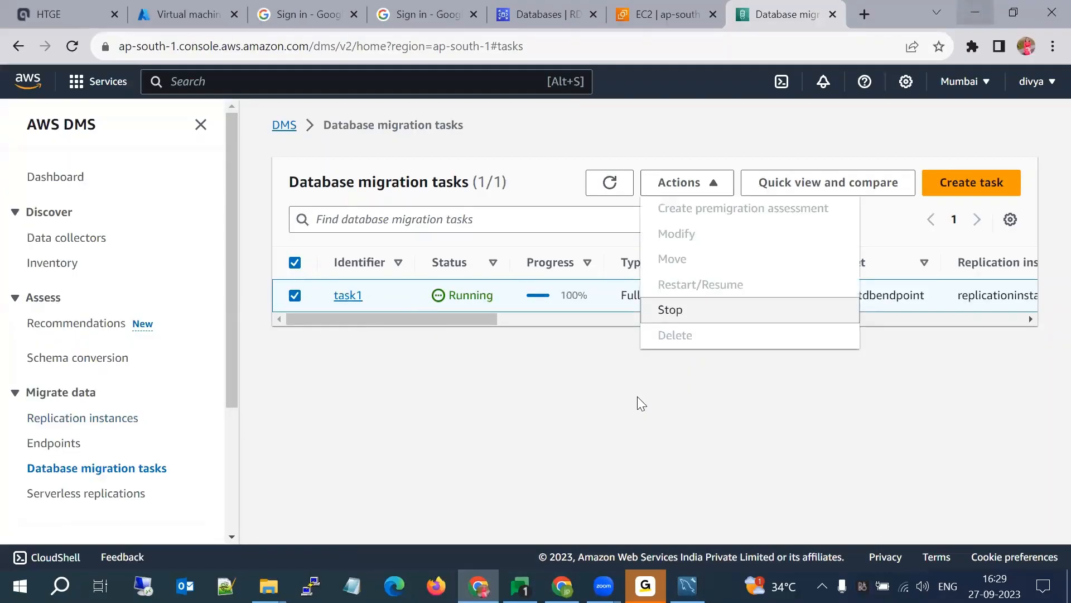
click(704, 411)
click(492, 321)
drag(491, 321, 140, 311)
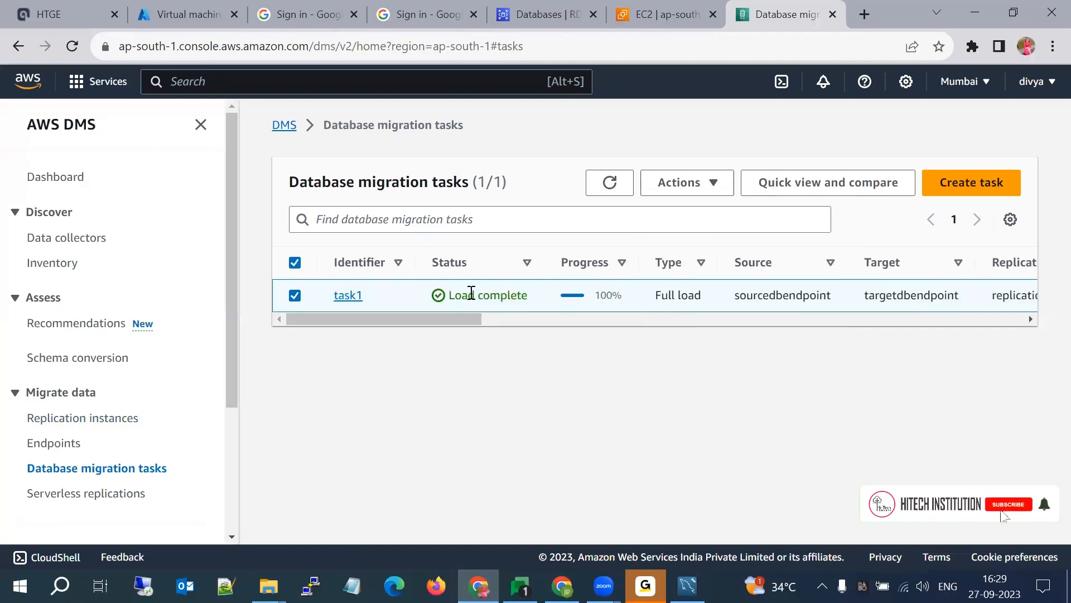
Open task1's details and examine its summary, progress and start and stop times.
click(348, 296)
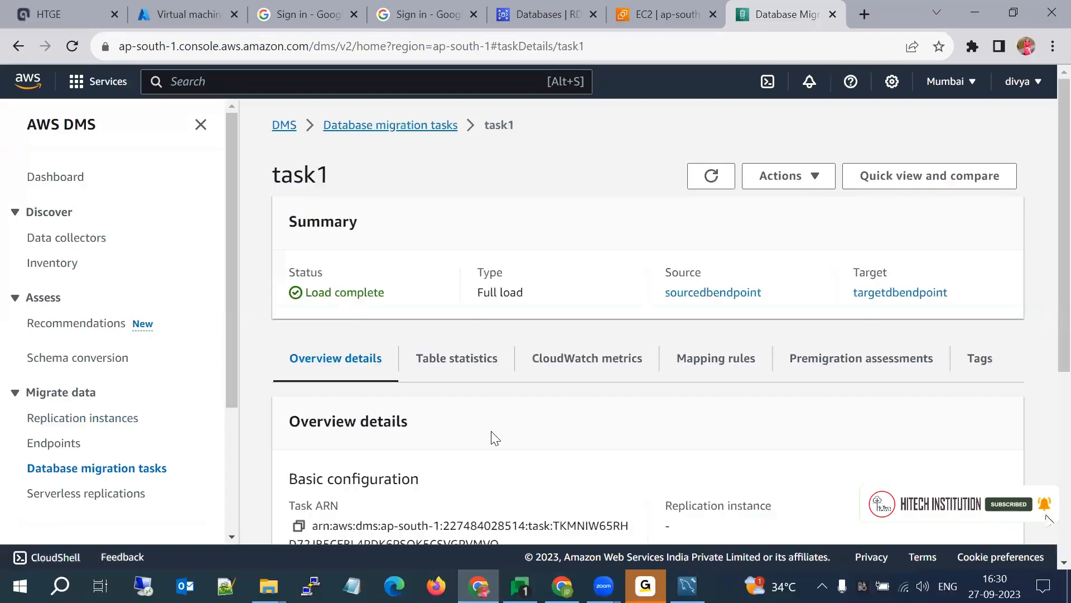
scroll(494, 438, down, 5)
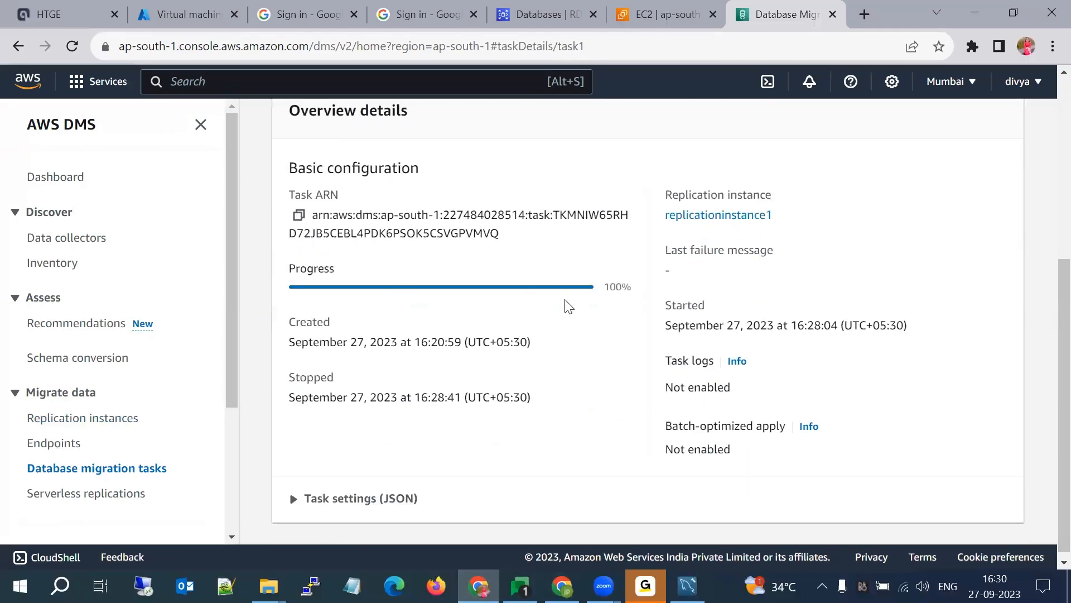
scroll(568, 306, up, 5)
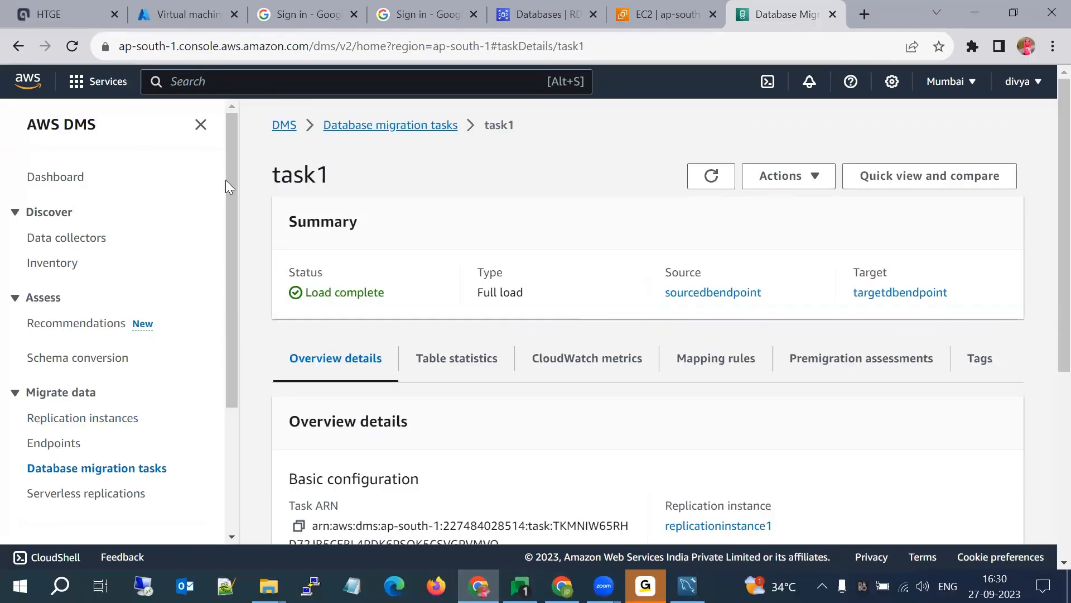